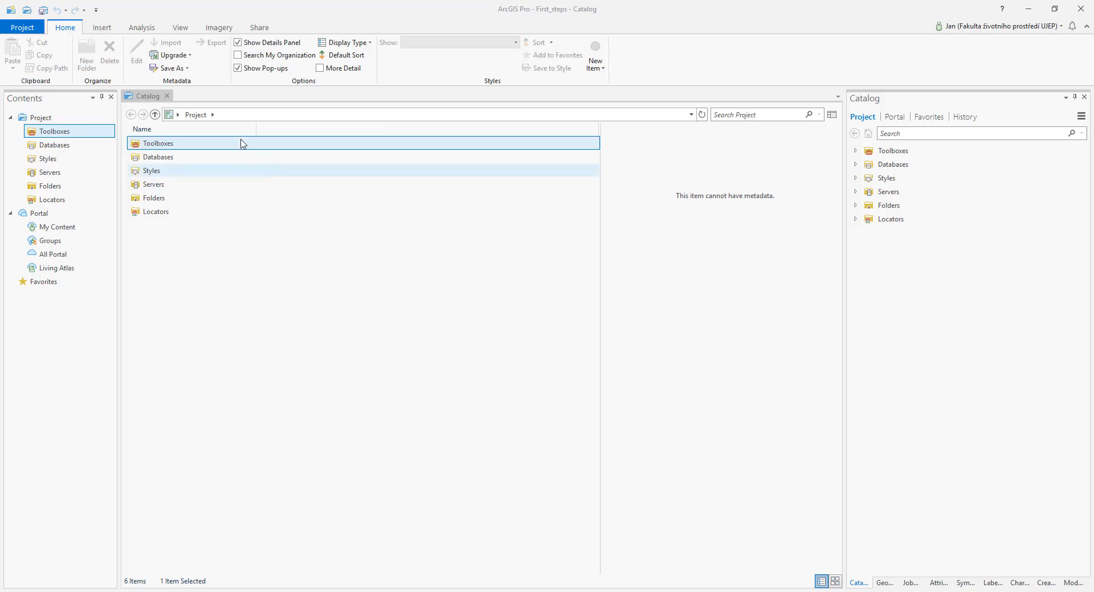
Step: Insert a new map into the project and set its basemap to Topografický
left_click(103, 28)
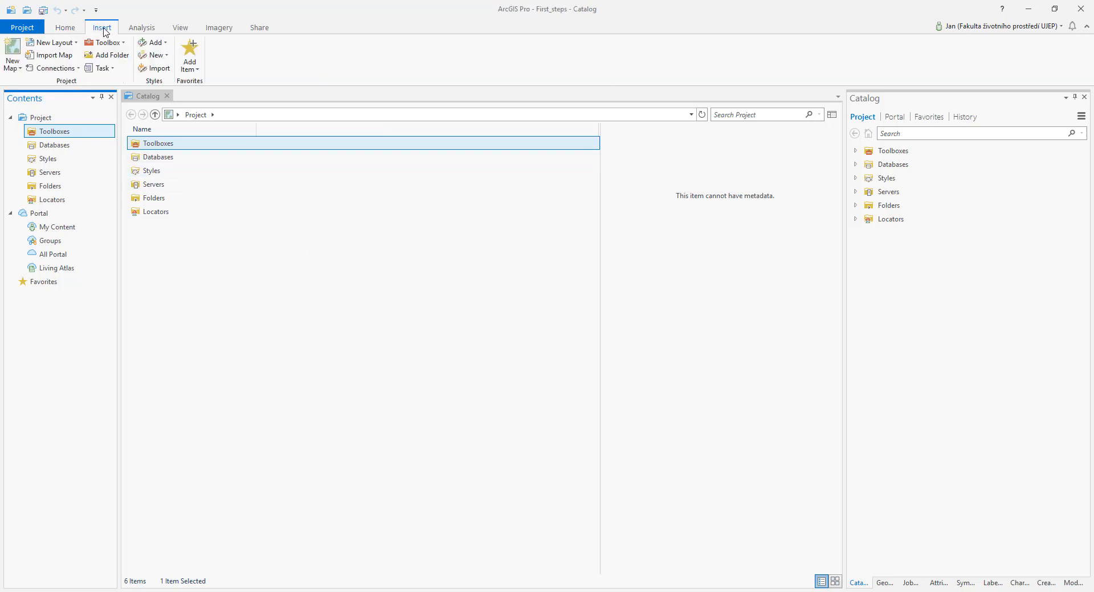
left_click(13, 53)
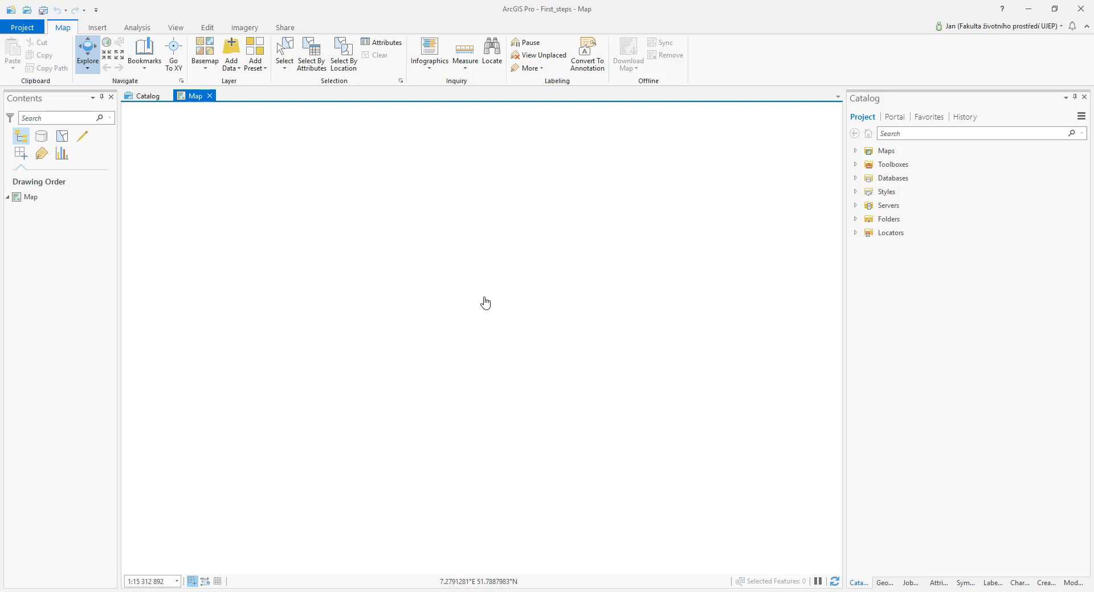
left_click(215, 66)
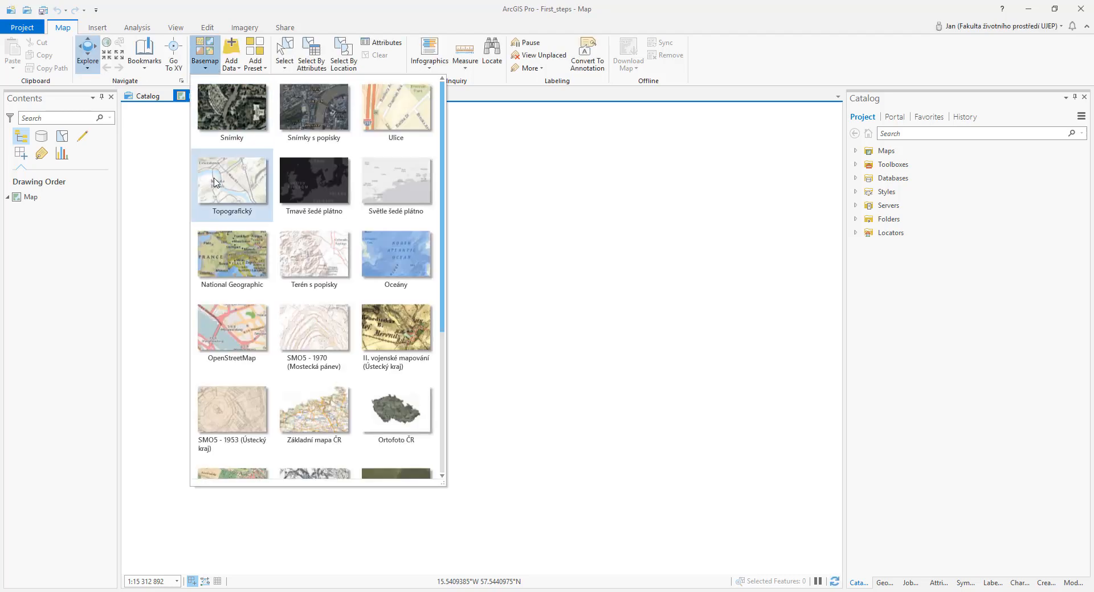
left_click(223, 189)
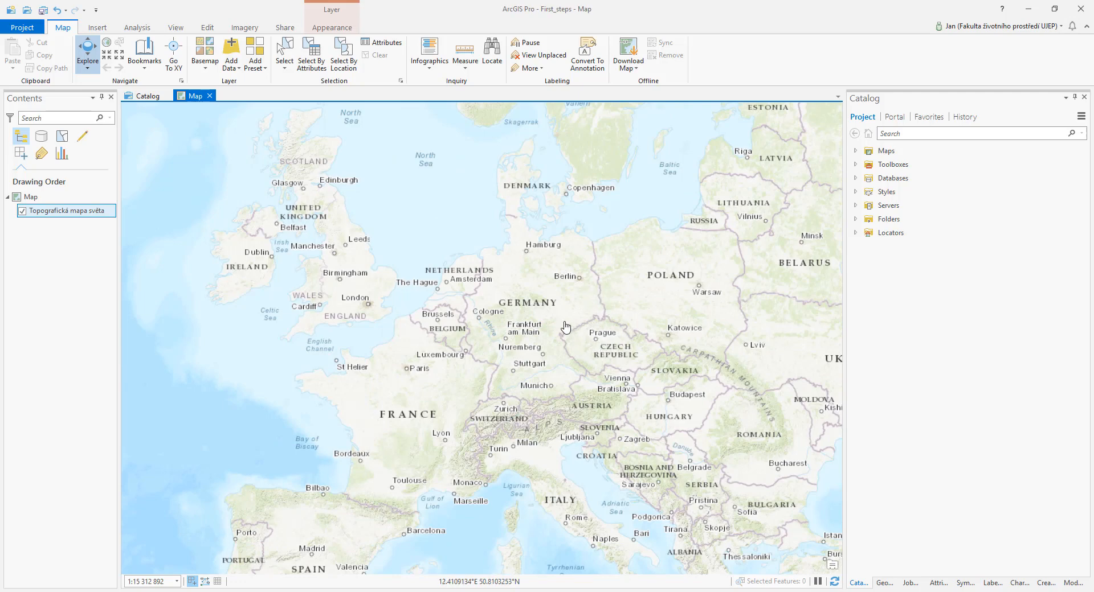
Step: Zoom the map in from Europe to the centre of Ústí nad Labem to examine the city area
scroll(602, 350, "up", 2)
scroll(603, 351, "up", 5)
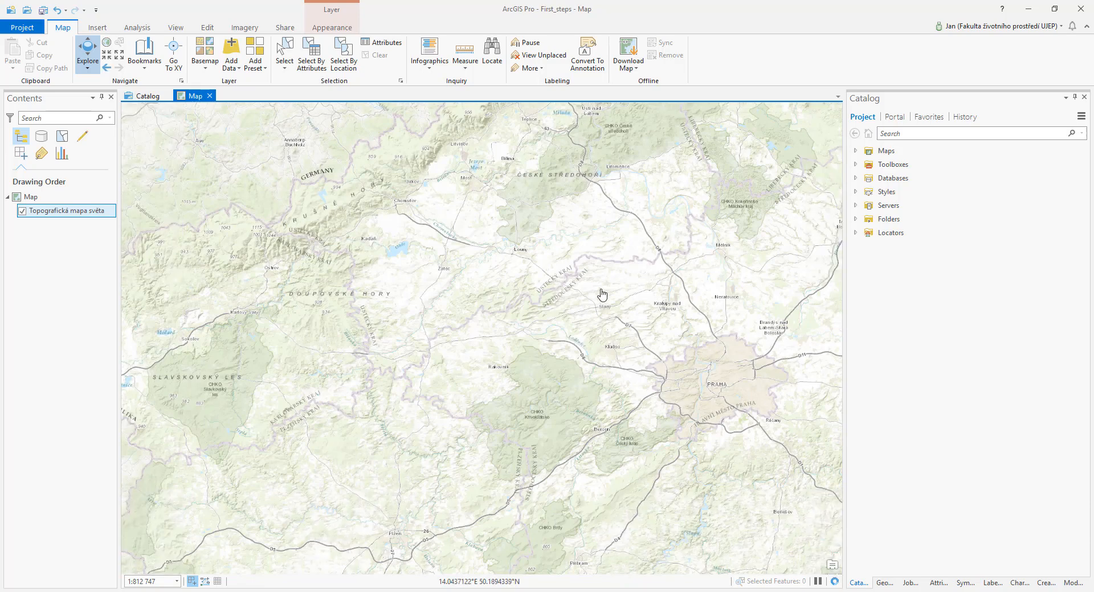
left_click_drag(647, 254, 604, 402)
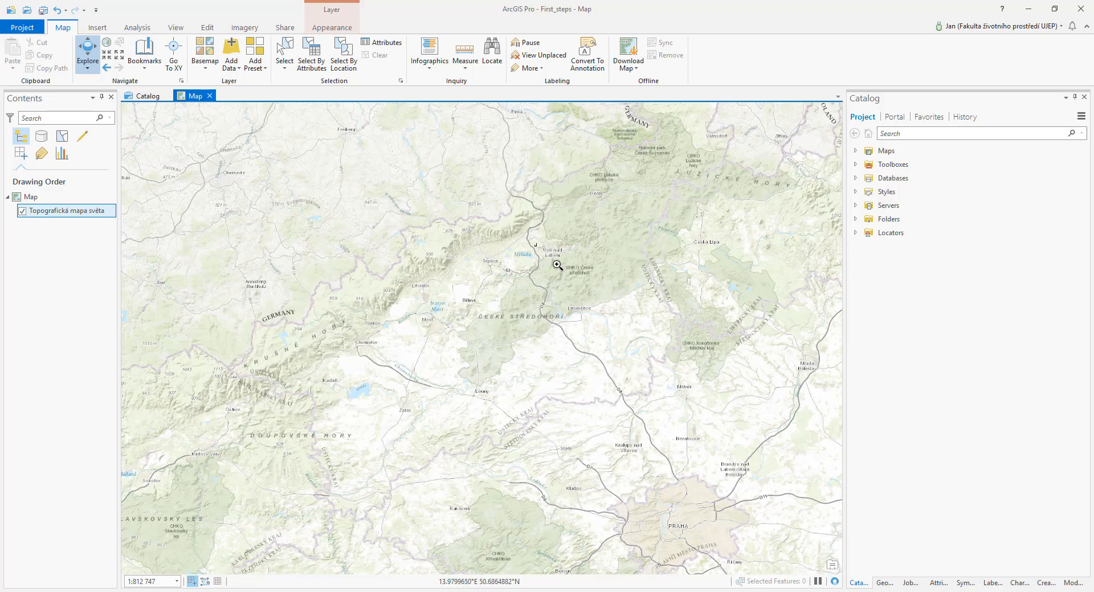
scroll(575, 272, "up", 1)
scroll(575, 272, "up", 5)
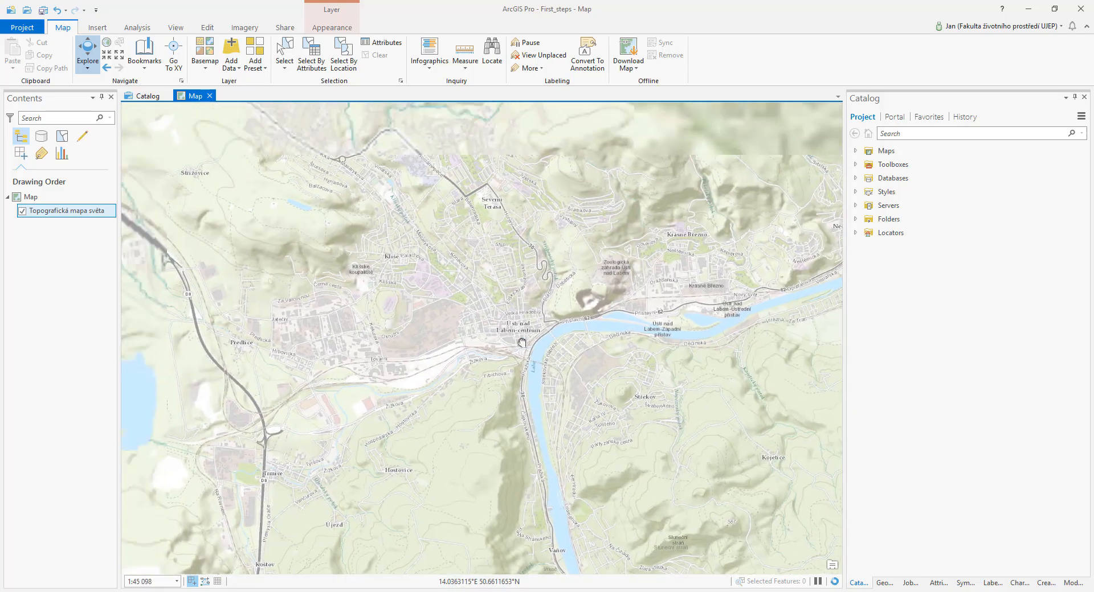
left_click_drag(495, 320, 536, 366)
scroll(513, 332, "up", 1)
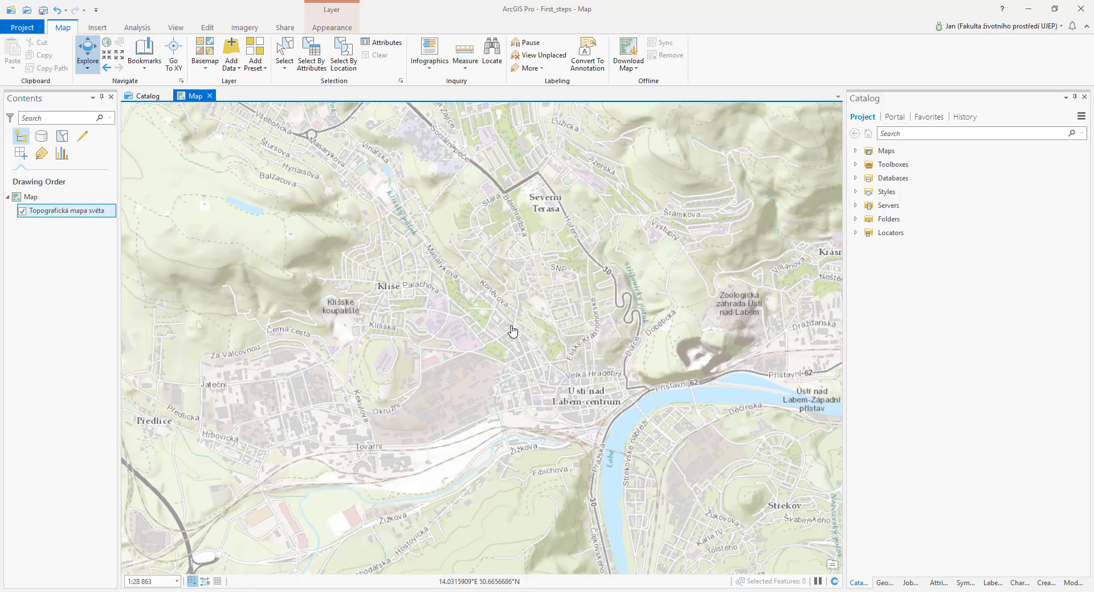
scroll(513, 332, "up", 1)
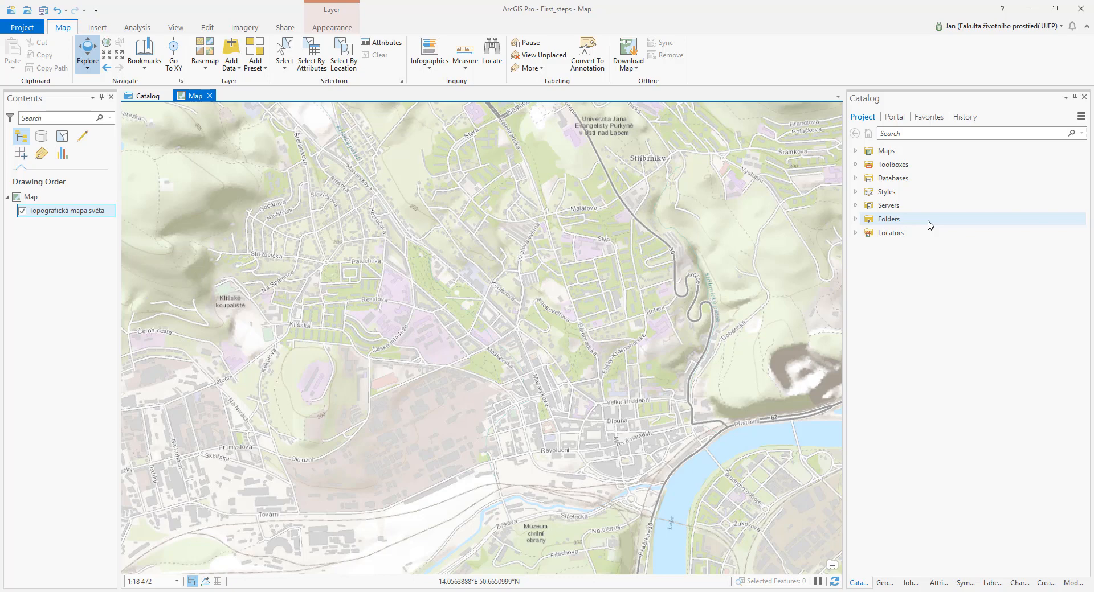
Step: Expand the First_steps project folder and its First_steps.gdb geodatabase to show the datasets inside
left_click(855, 220)
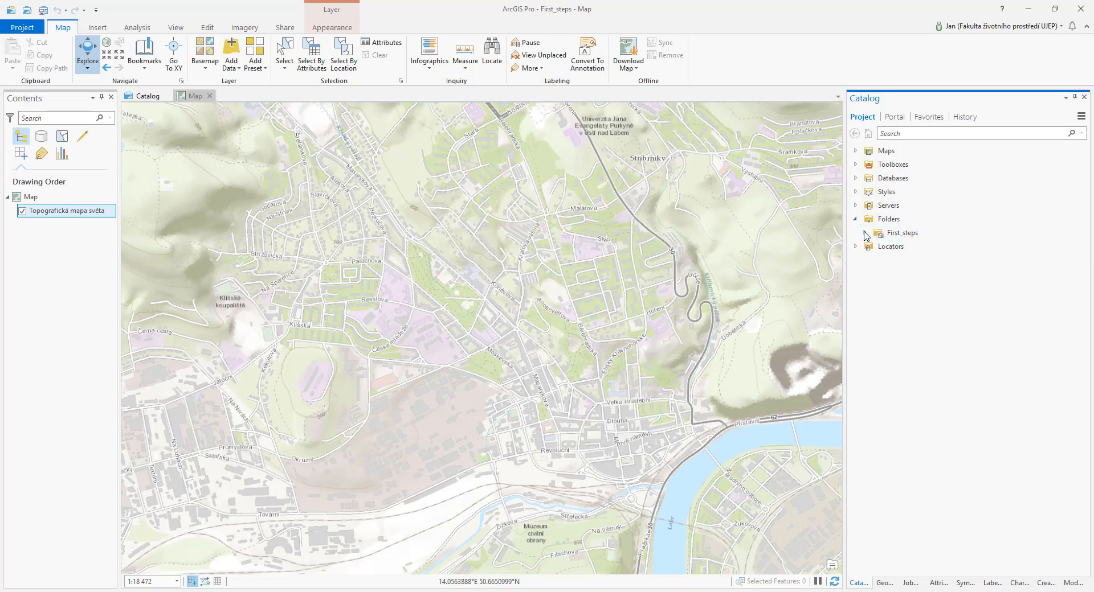
left_click(864, 233)
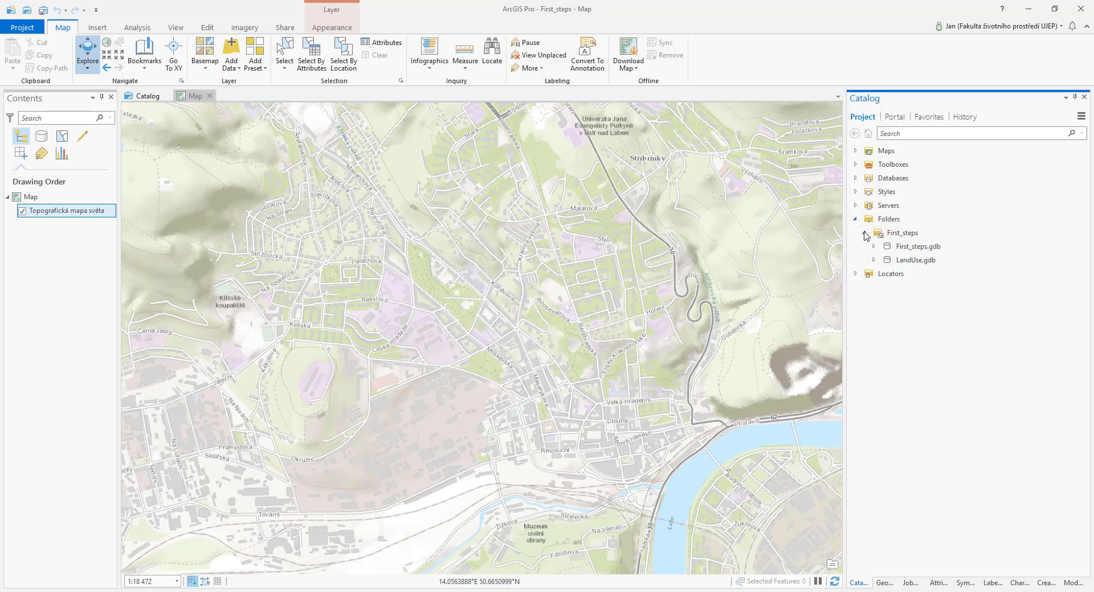
right_click(904, 234)
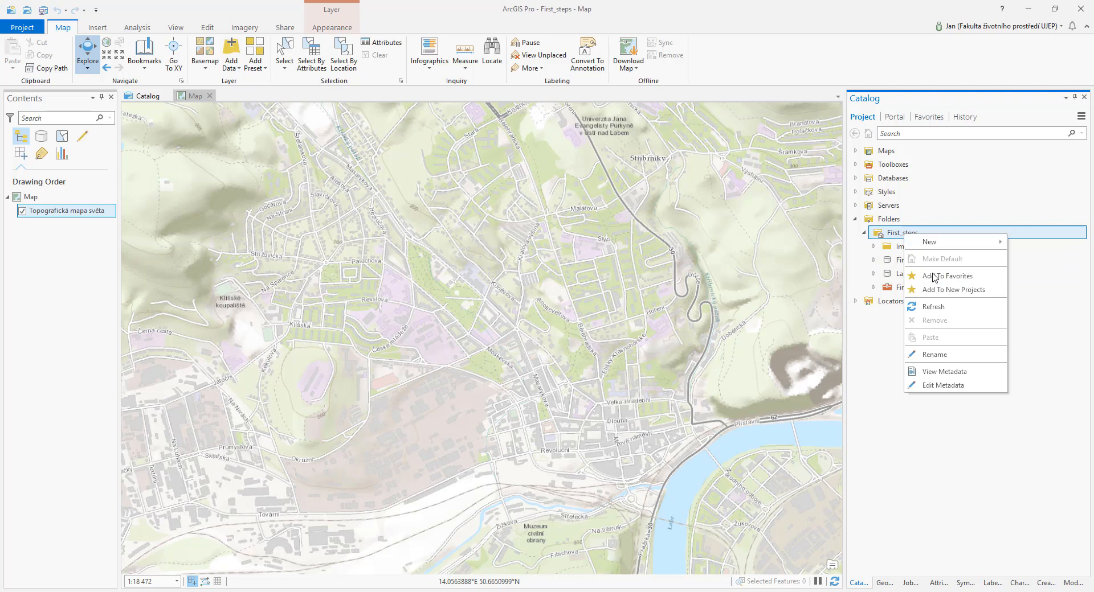
mouse_move(941, 244)
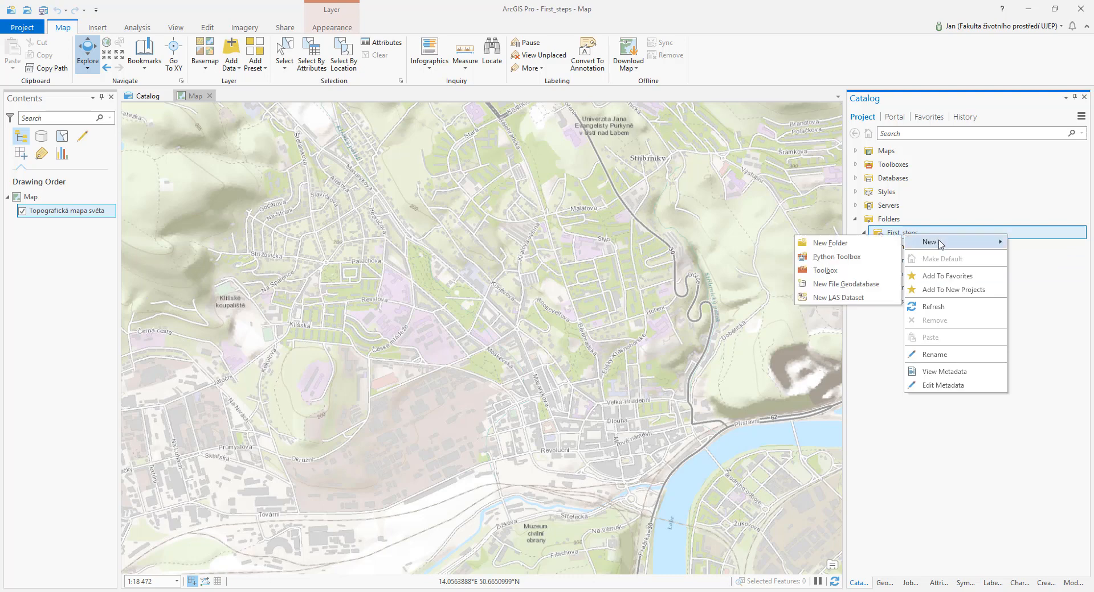
left_click(887, 341)
left_click(877, 264)
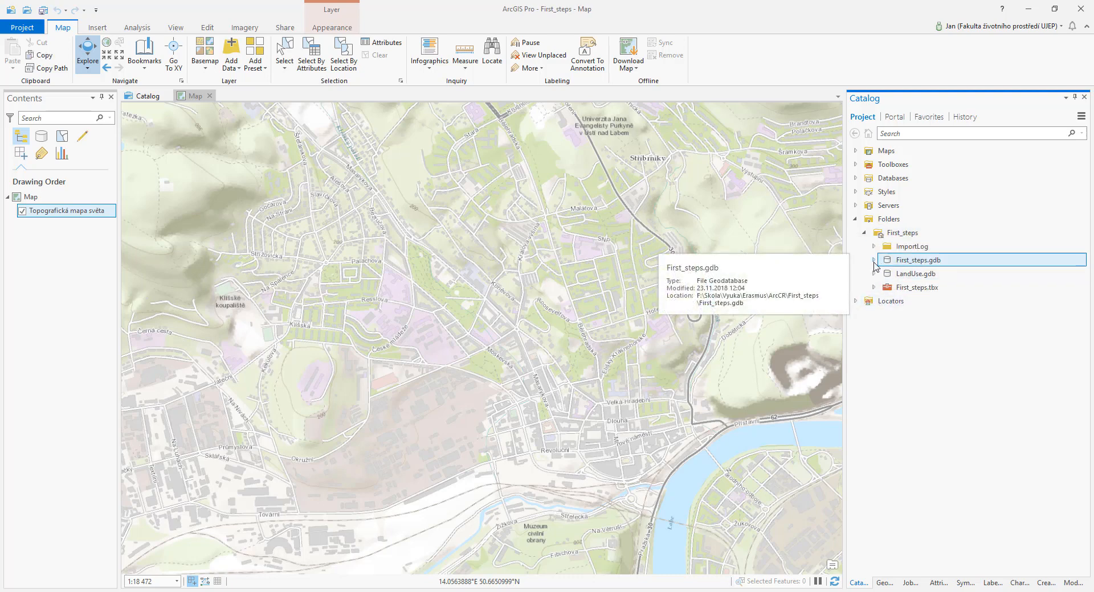
double_click(946, 261)
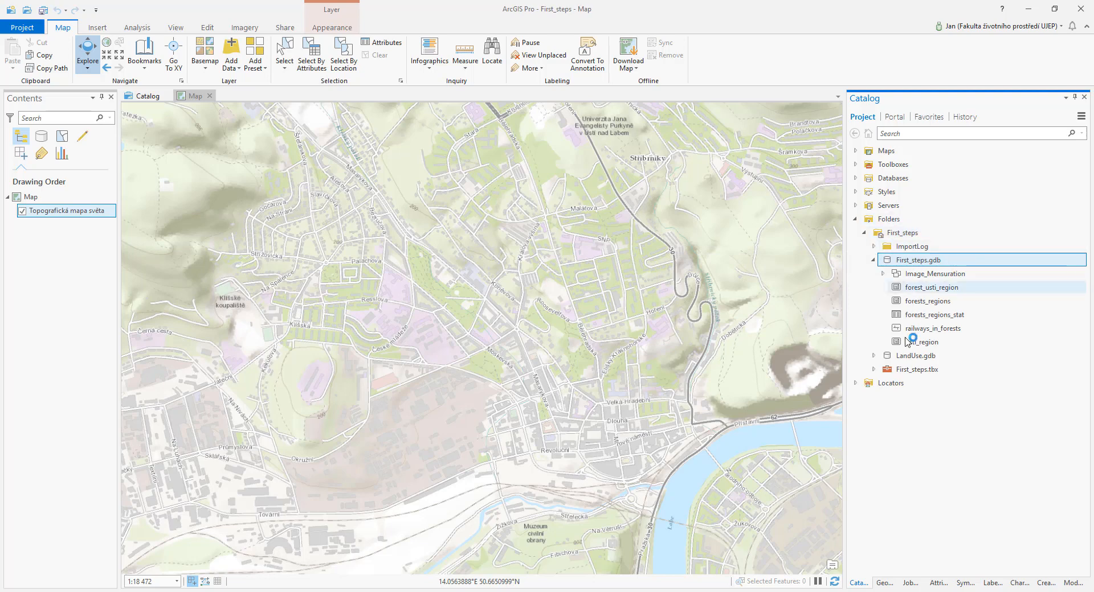
Step: Create a feature dataset named Data_Collection in the First_steps.gdb geodatabase
right_click(912, 262)
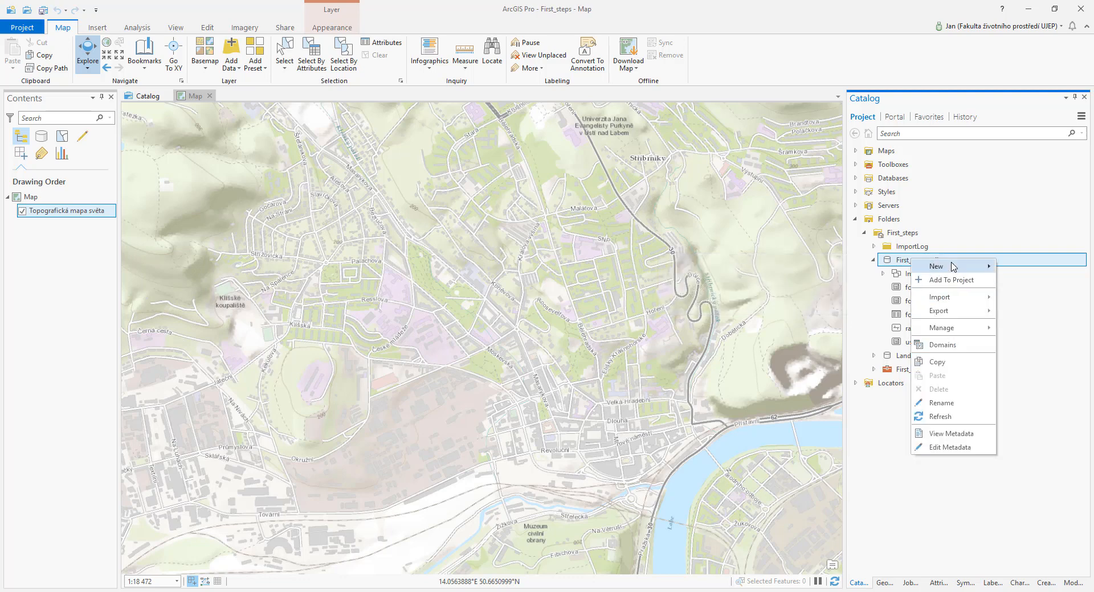
mouse_move(953, 267)
left_click(840, 269)
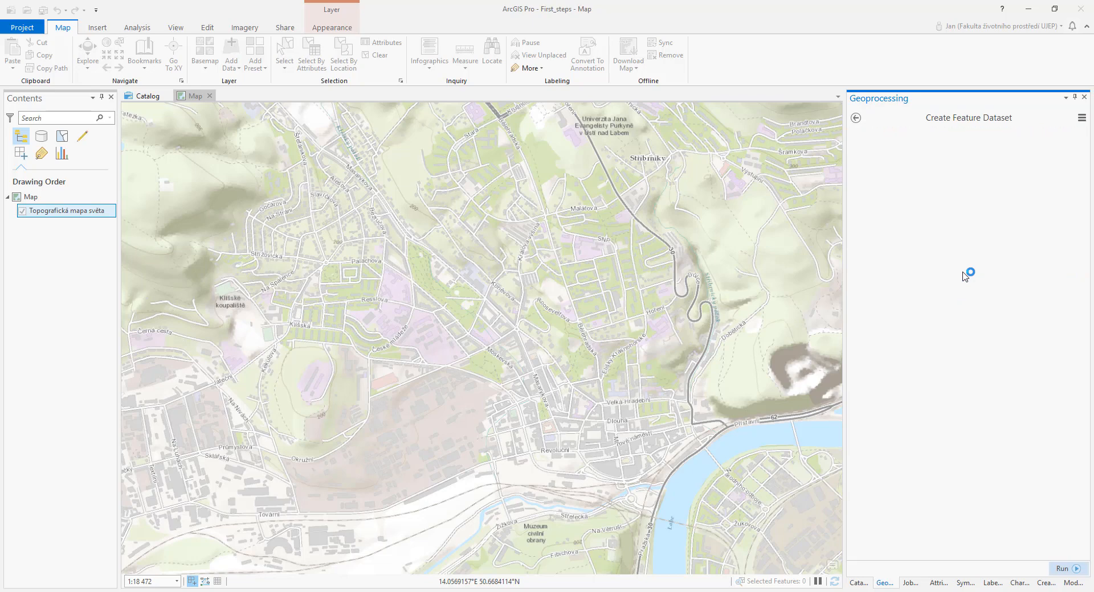
left_click(912, 190)
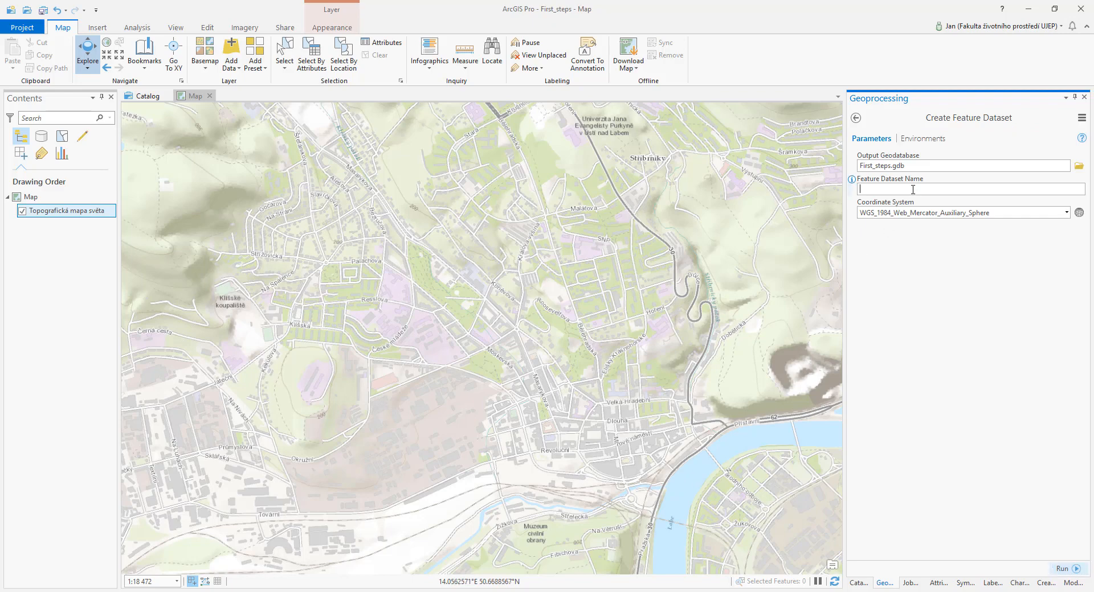
type("Data_Collection")
left_click(988, 275)
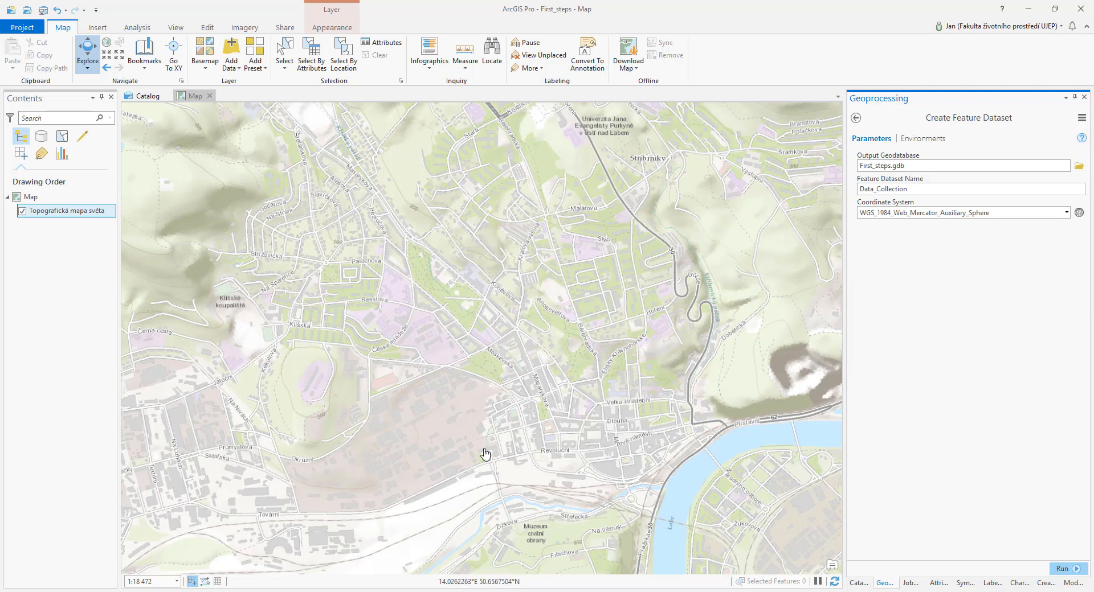
left_click(1059, 569)
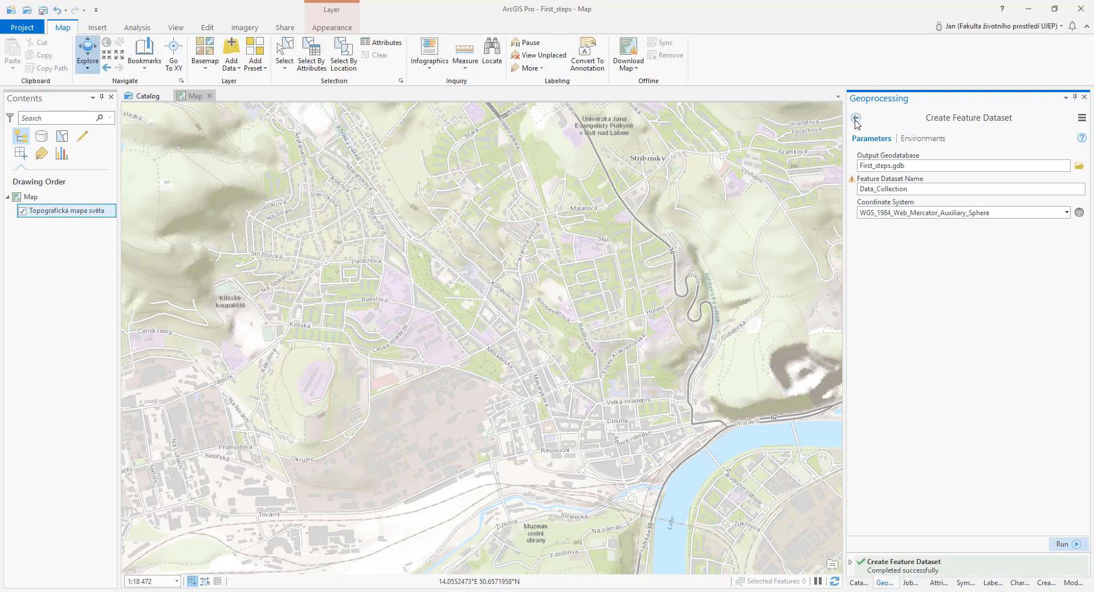
Step: Define a new feature class named POI of type Point in the Data_Collection dataset and continue to its field definitions
left_click(854, 584)
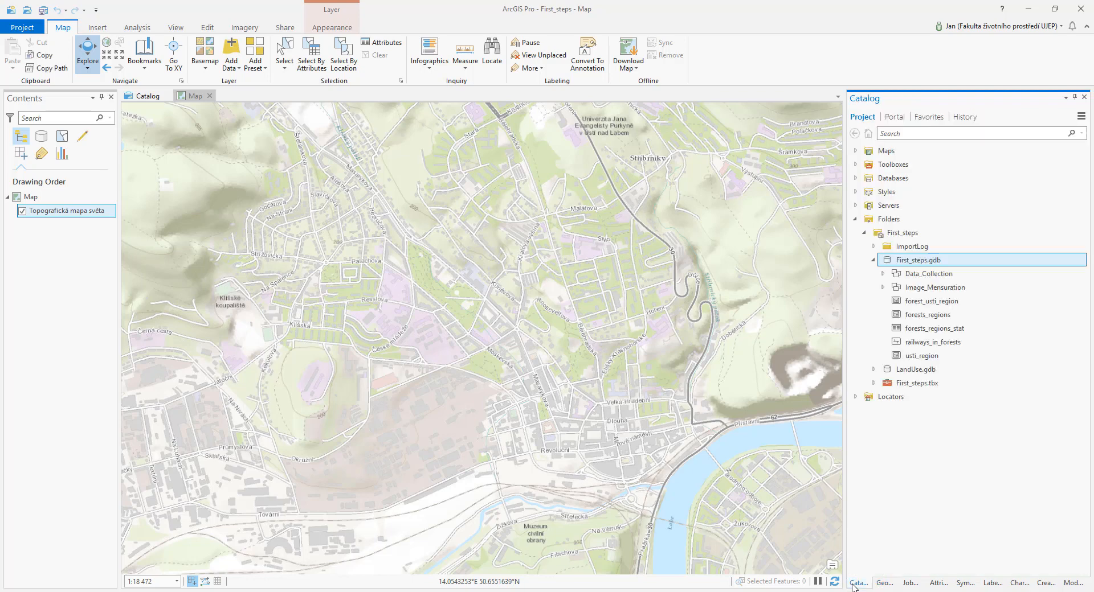
left_click(884, 274)
left_click(929, 274)
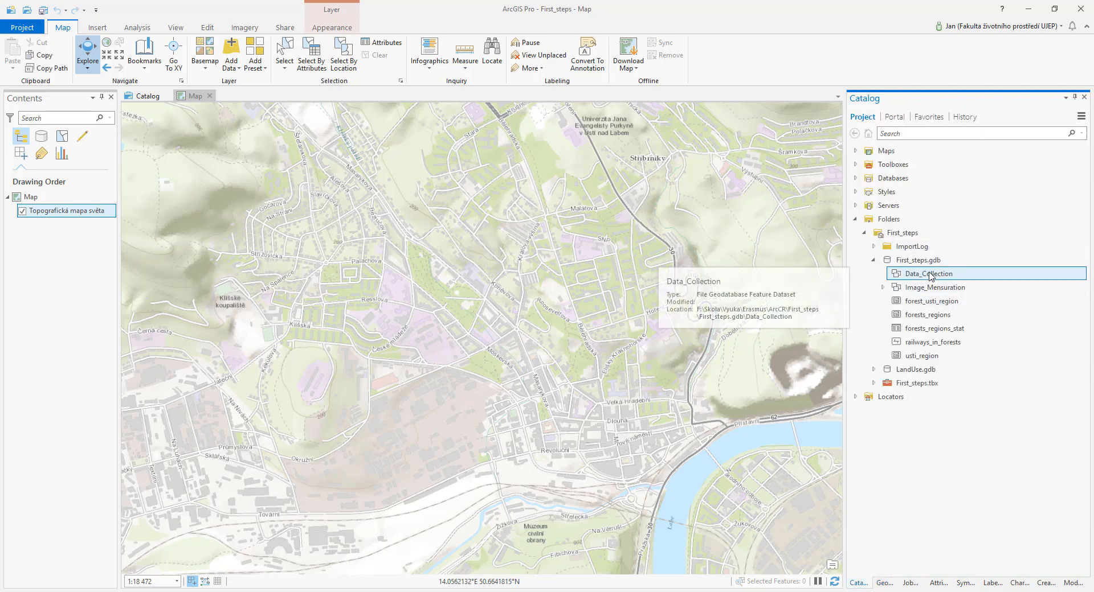
right_click(930, 276)
mouse_move(974, 318)
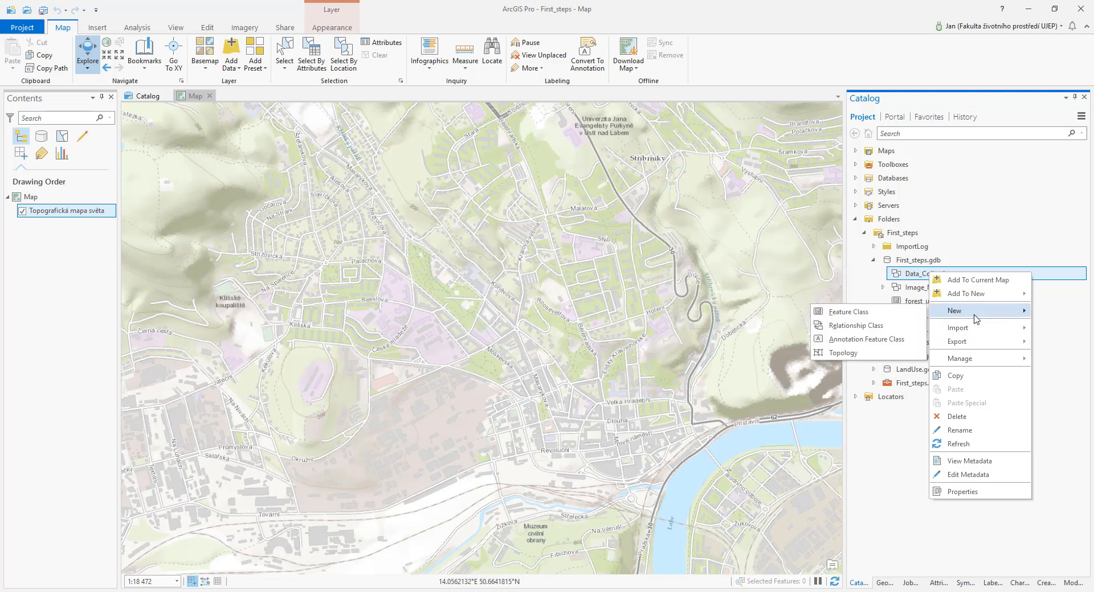
left_click(855, 313)
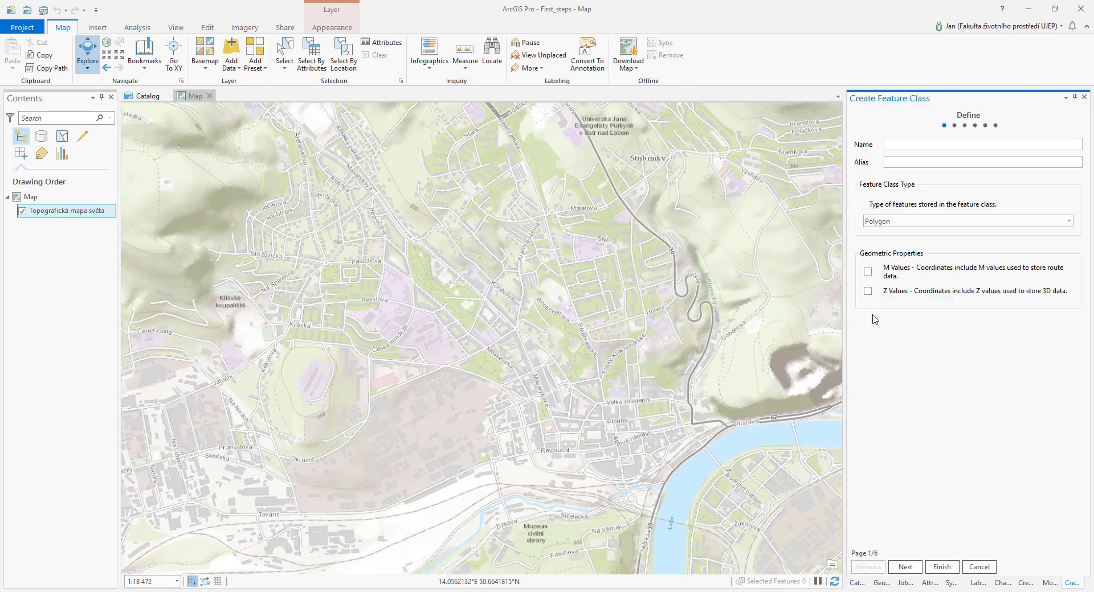
left_click(914, 145)
type("POI")
left_click(946, 221)
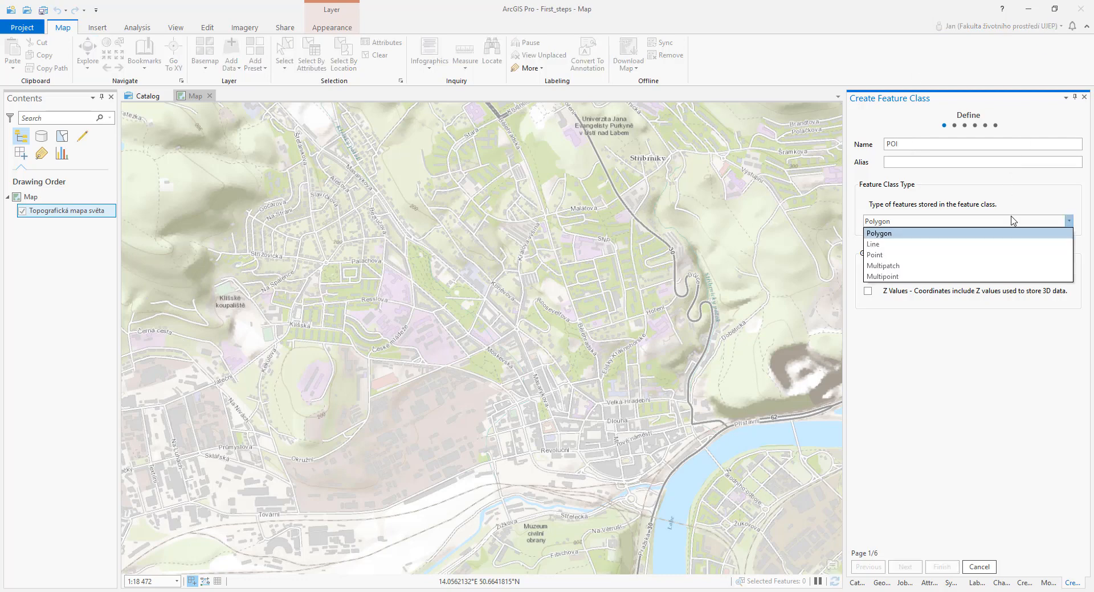
left_click(943, 255)
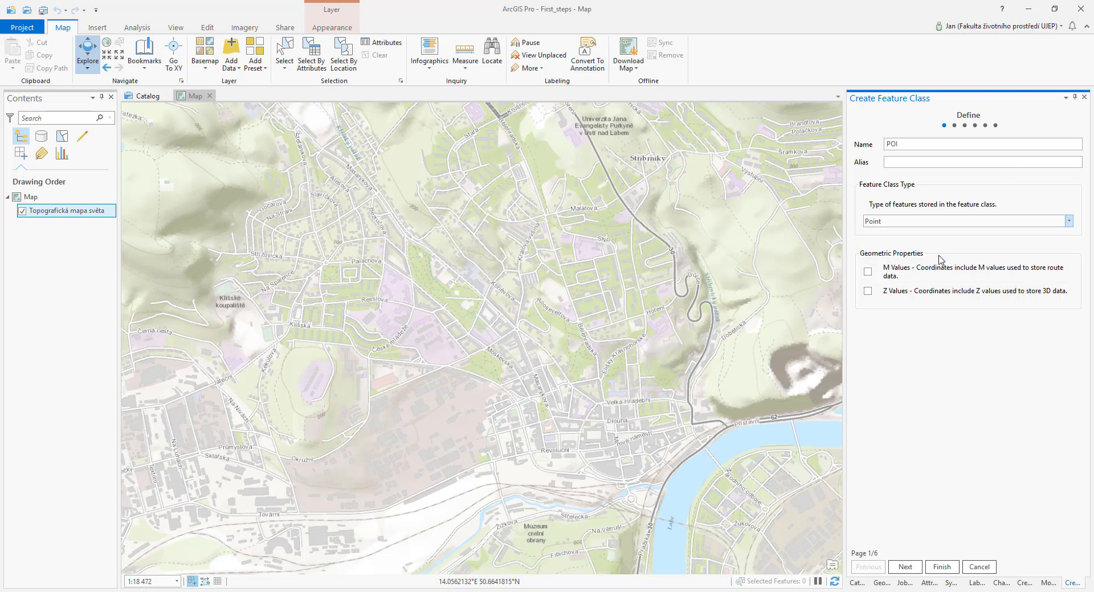
left_click(909, 566)
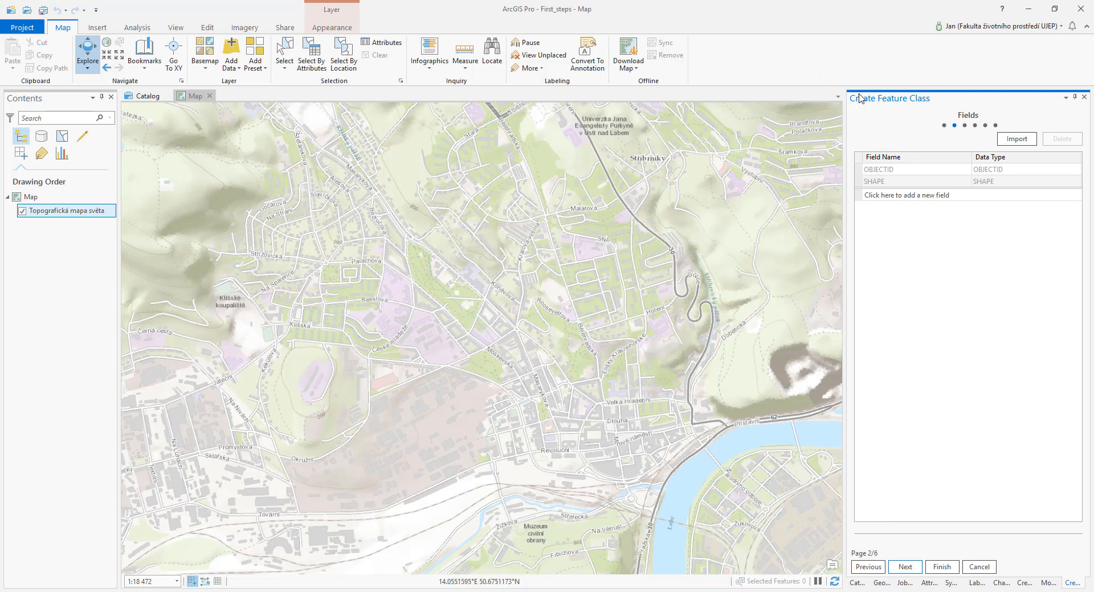
Step: Add a field named TYPE with the Short Integer data type to the POI feature class
left_click(890, 199)
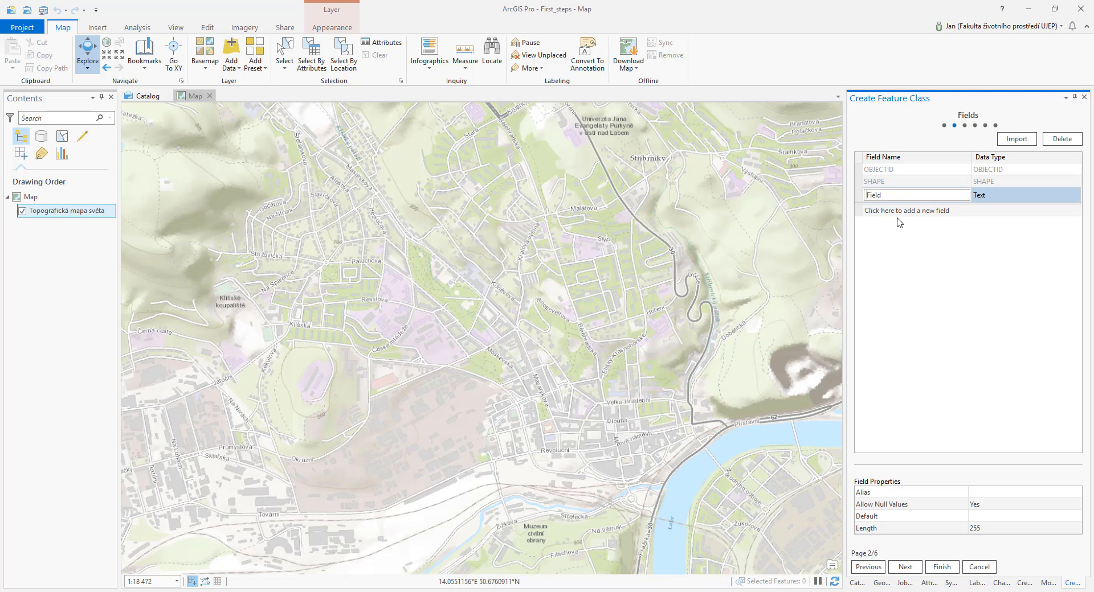
type("TYPE")
key("BackSpace")
key("BackSpace")
type("YPE")
key("Delete")
key("Delete")
key("Delete")
key("Delete")
key("Delete")
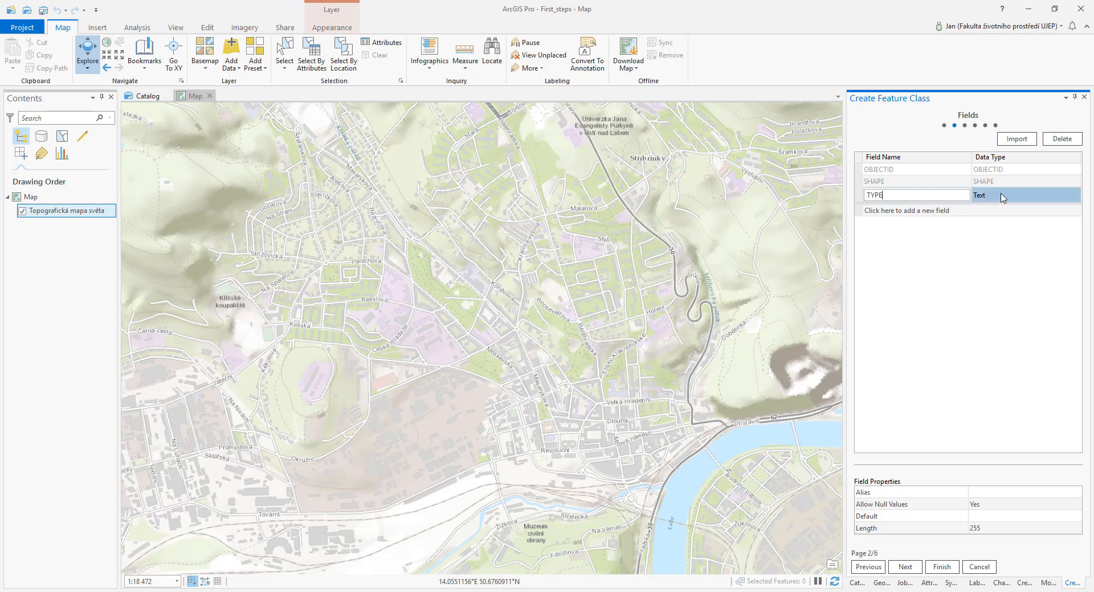
left_click(1002, 198)
left_click(1051, 197)
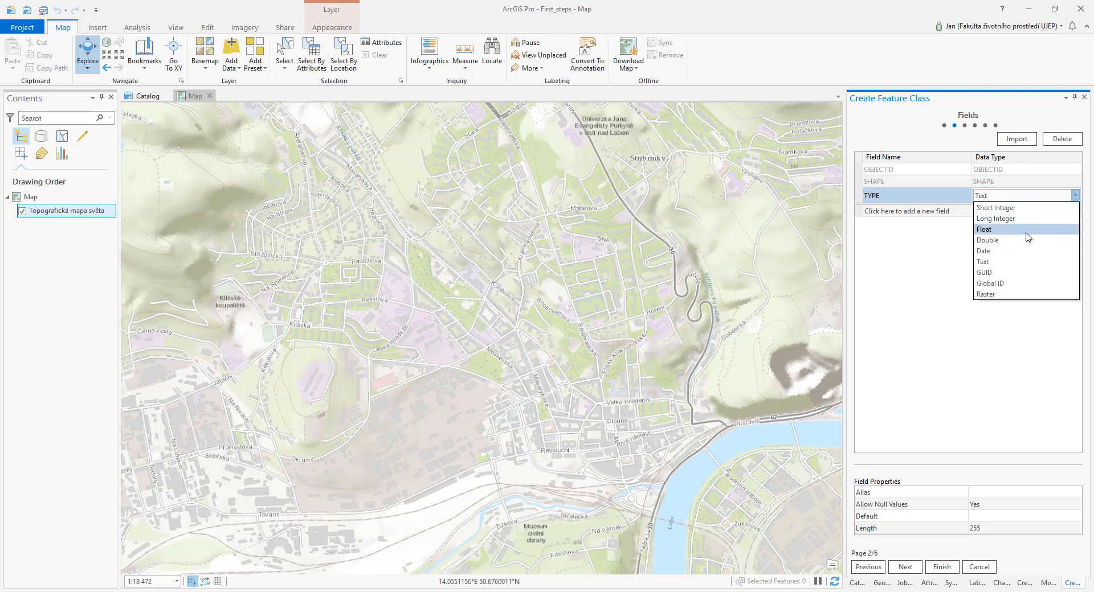
left_click(997, 208)
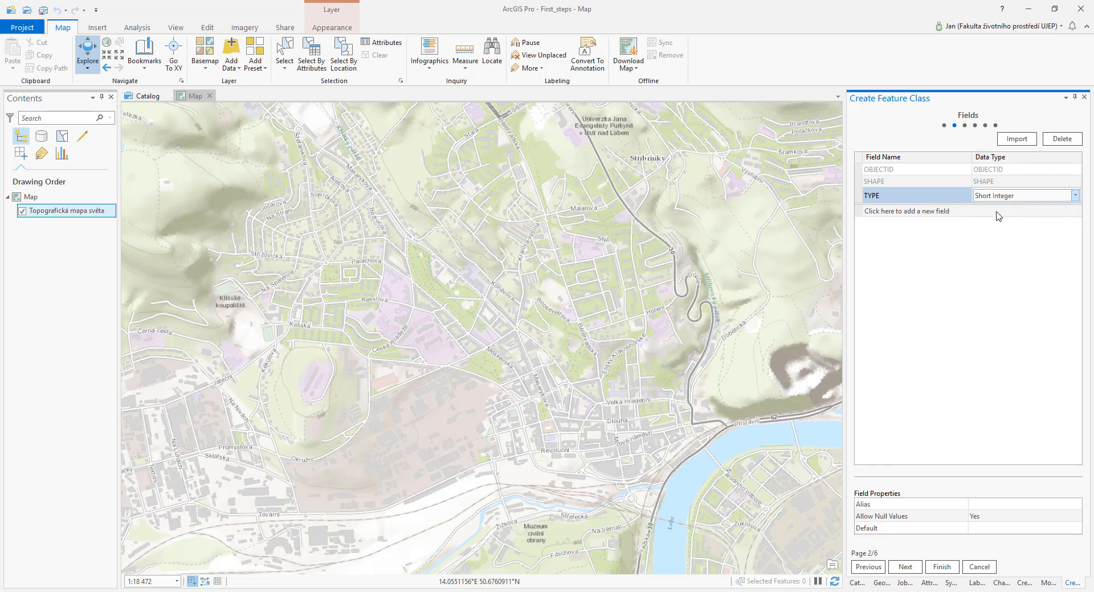
Step: Add two Text fields named Decription and IMG_URL to the POI feature class
left_click(902, 212)
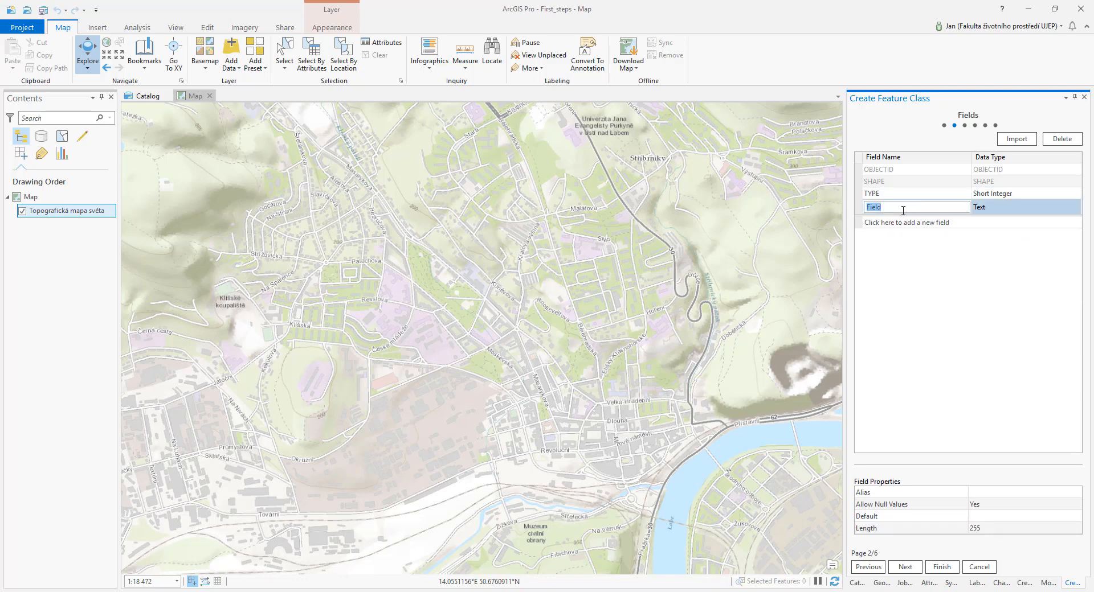
type("Decription")
key("Return")
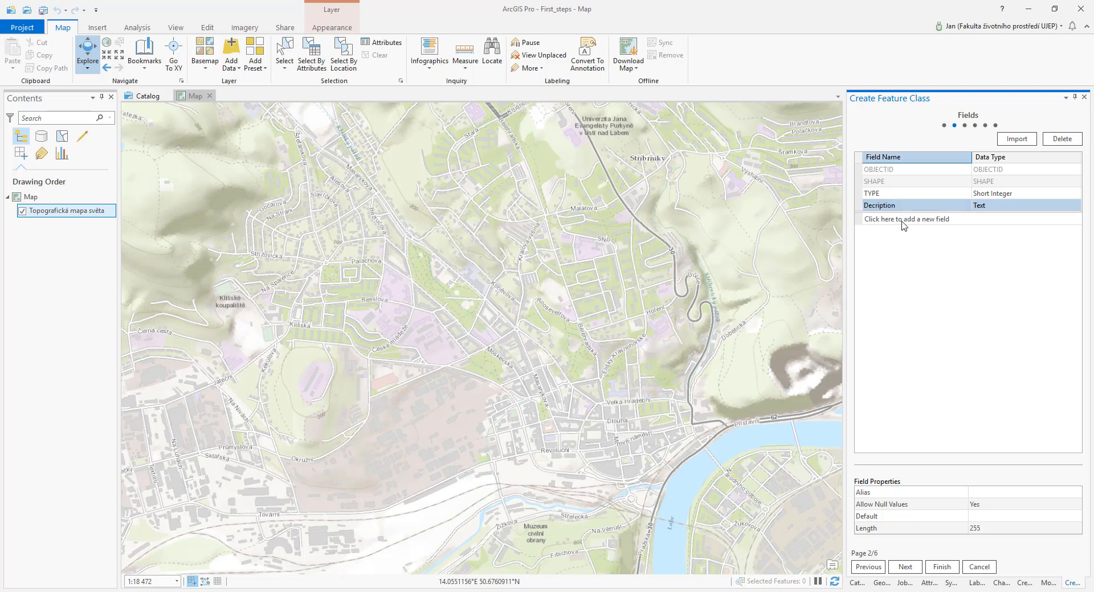
left_click(903, 223)
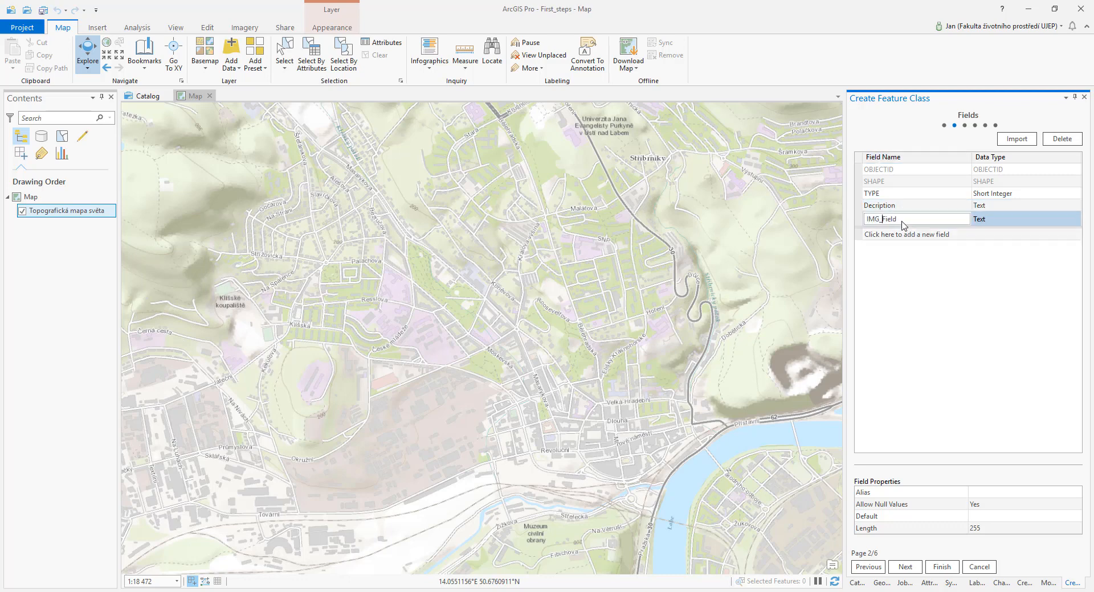
left_click(999, 218)
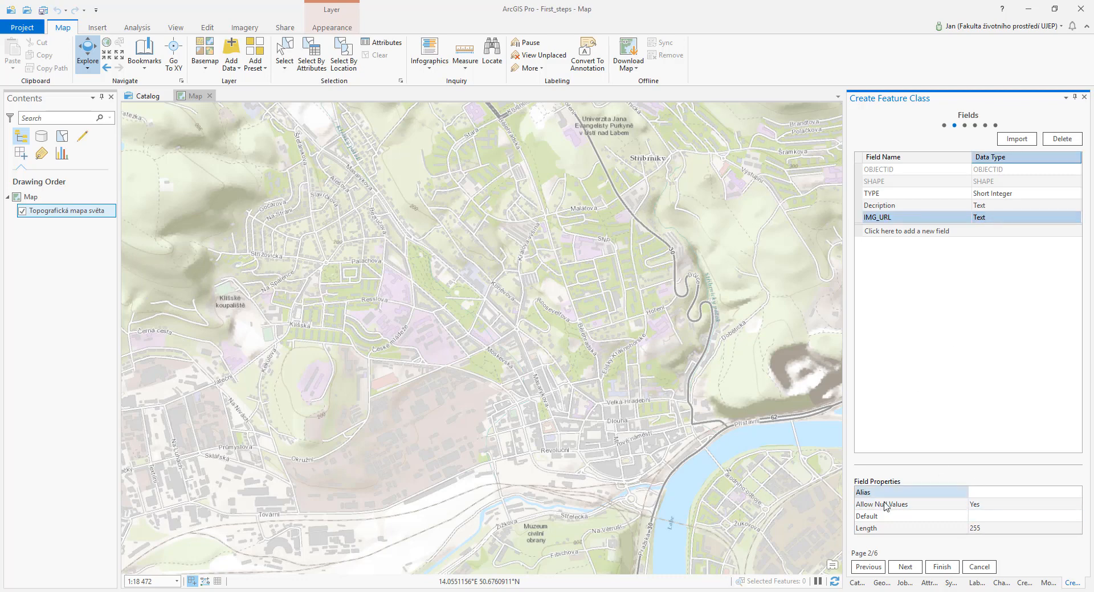
Step: Finish creating the POI feature class and open its subtypes design view
left_click(942, 567)
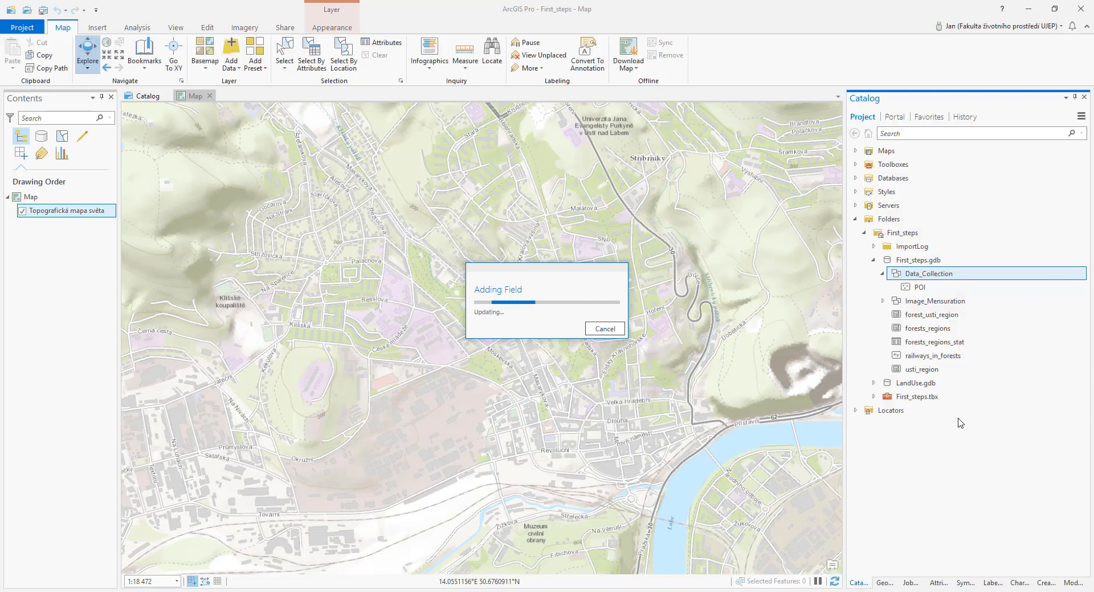
left_click(918, 289)
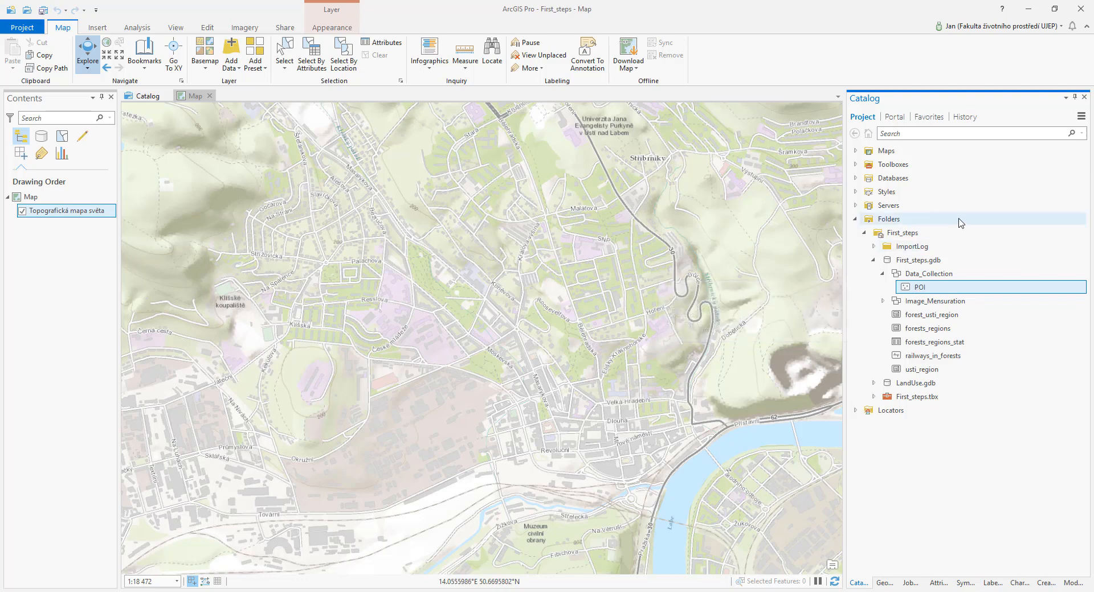
right_click(929, 290)
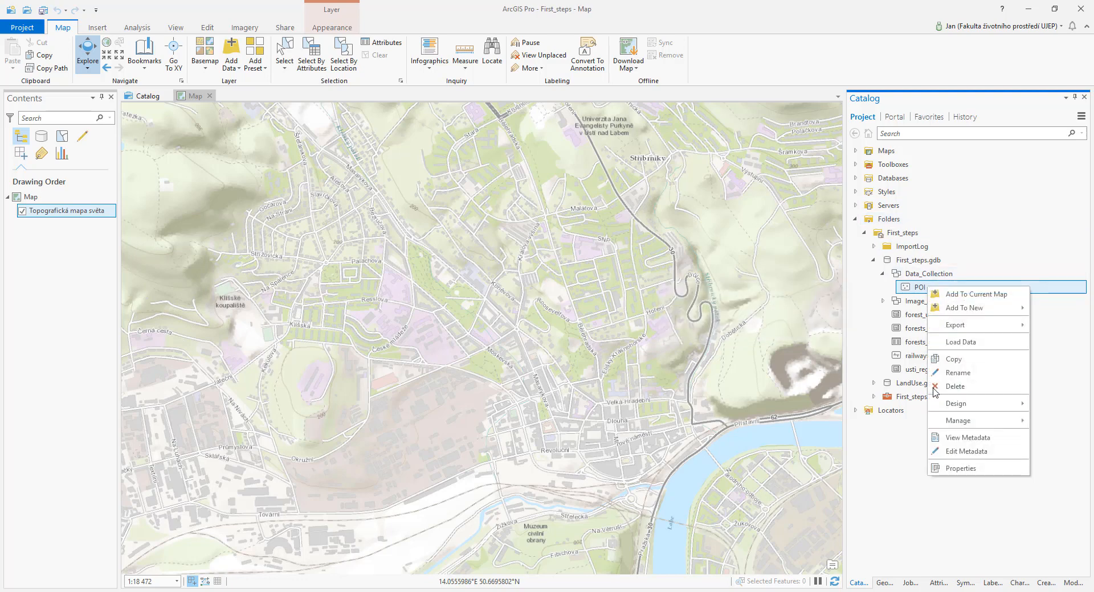
mouse_move(981, 409)
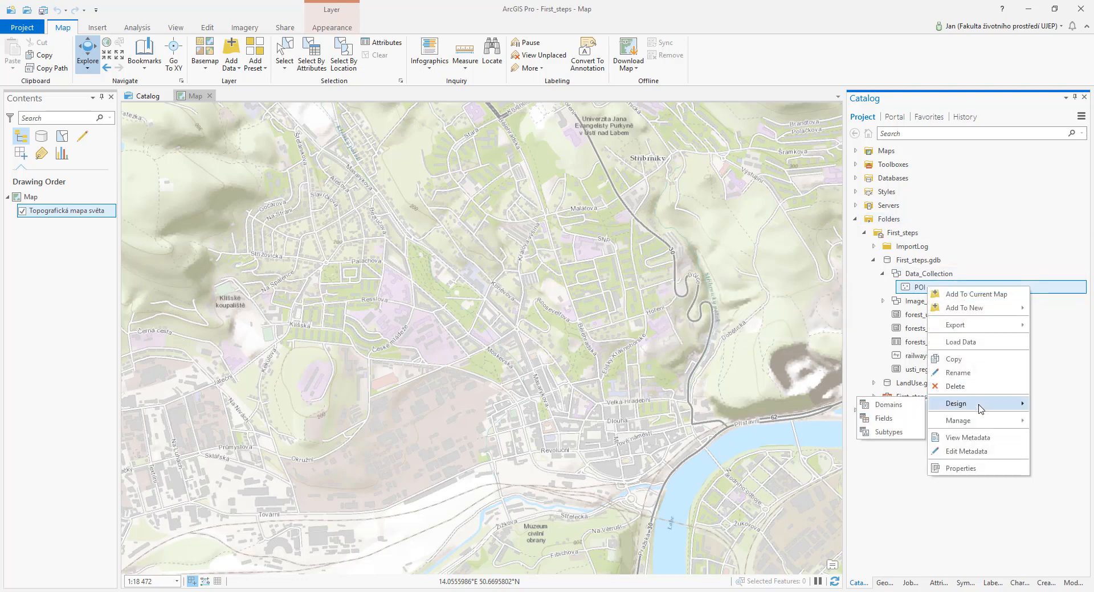
left_click(889, 433)
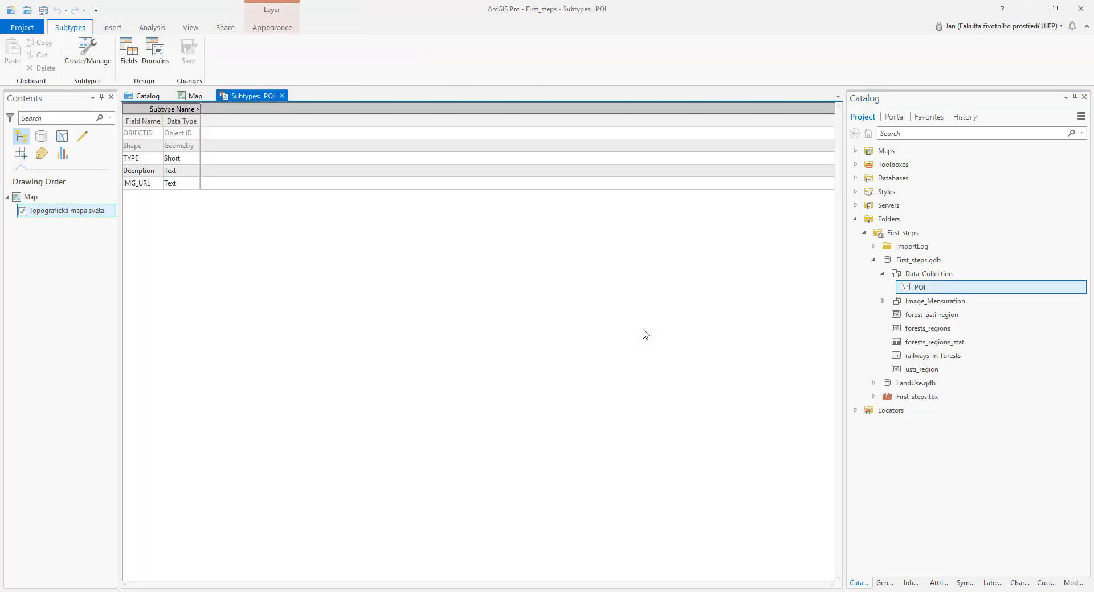
Step: Start managing the POI subtypes and set TYPE as the subtype field
left_click(84, 60)
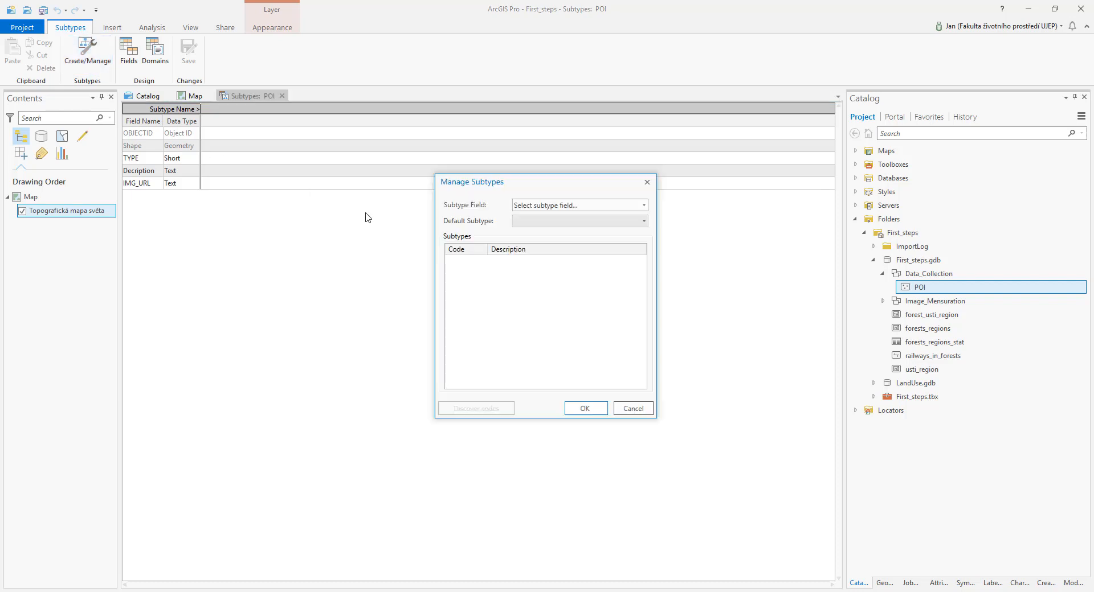
left_click(529, 206)
left_click(541, 227)
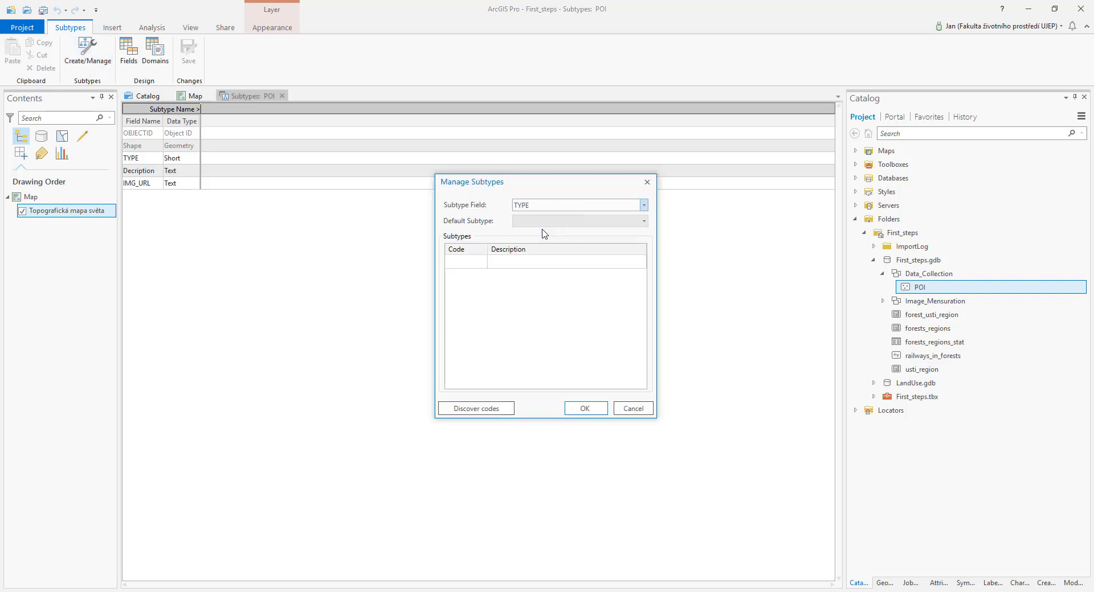
Step: Define a subtype with code 1 and the description General
left_click(470, 261)
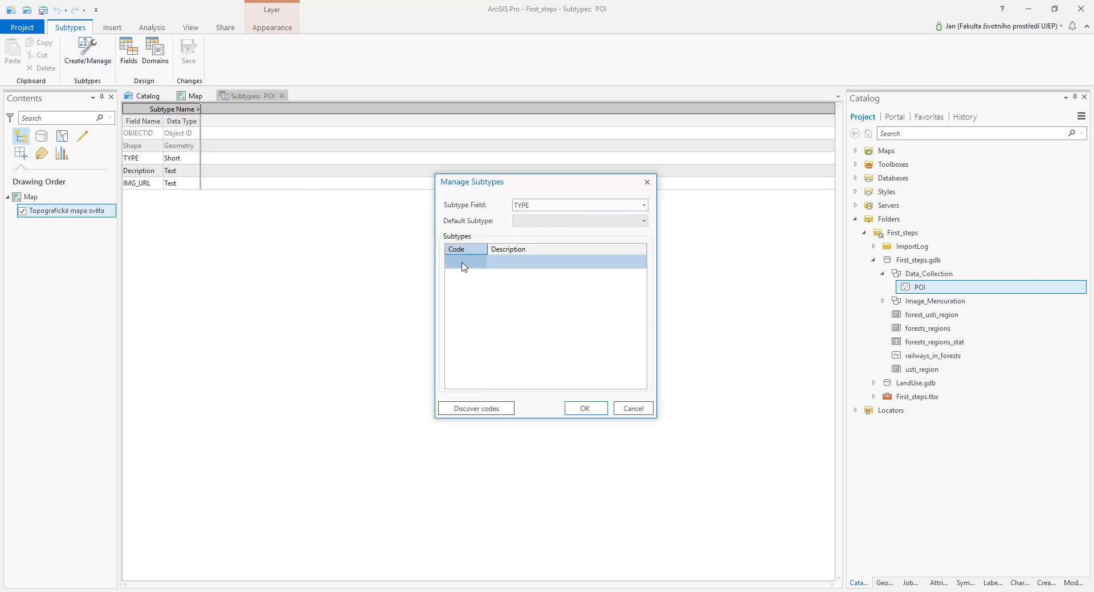
left_click(463, 264)
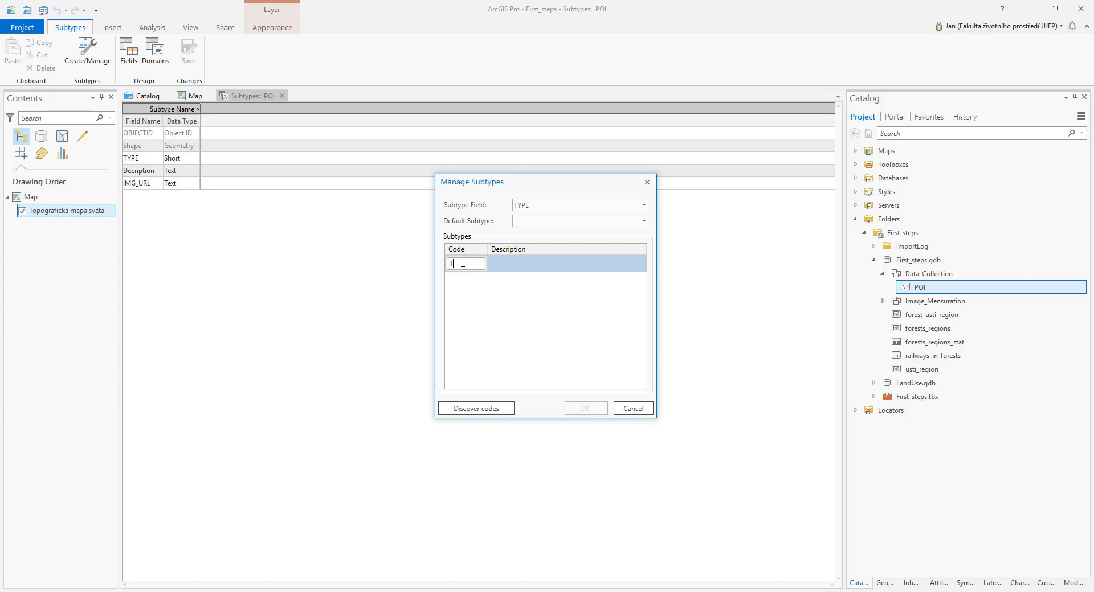
left_click(534, 266)
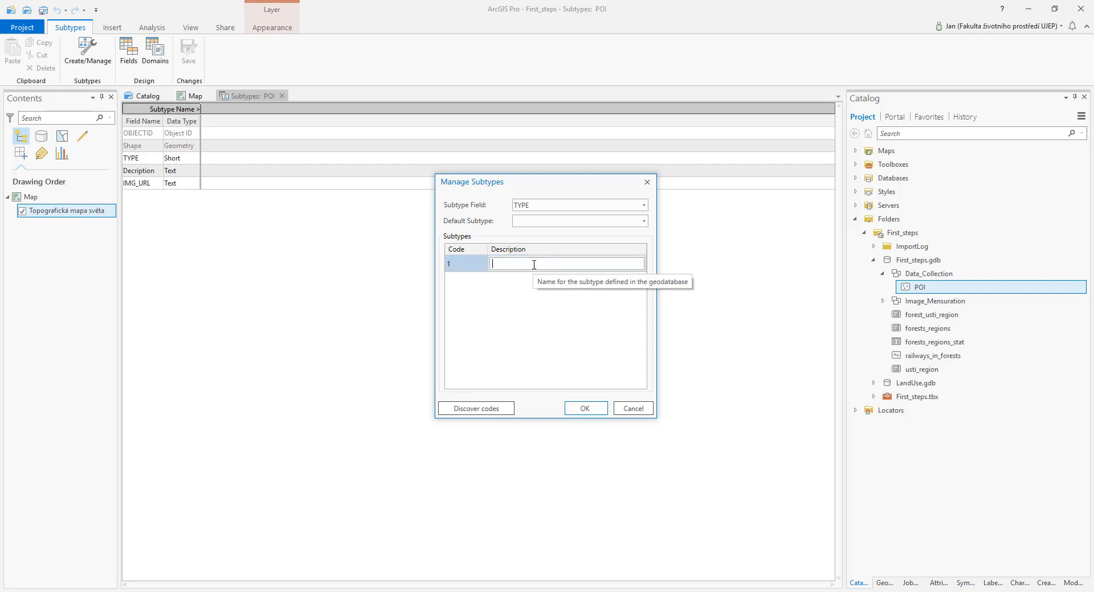
type("Genera")
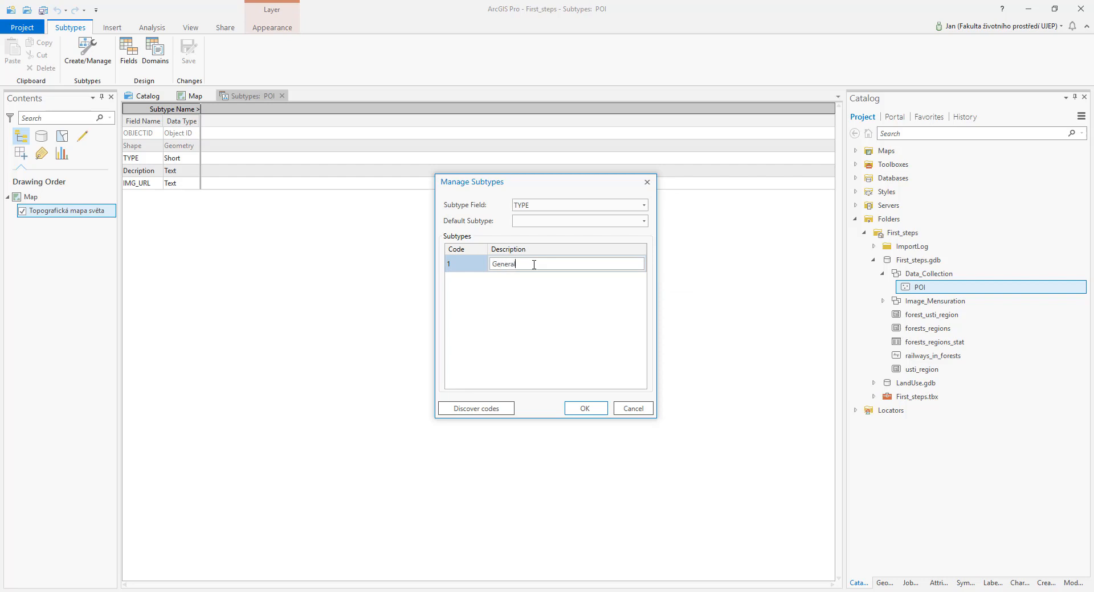
key("Return")
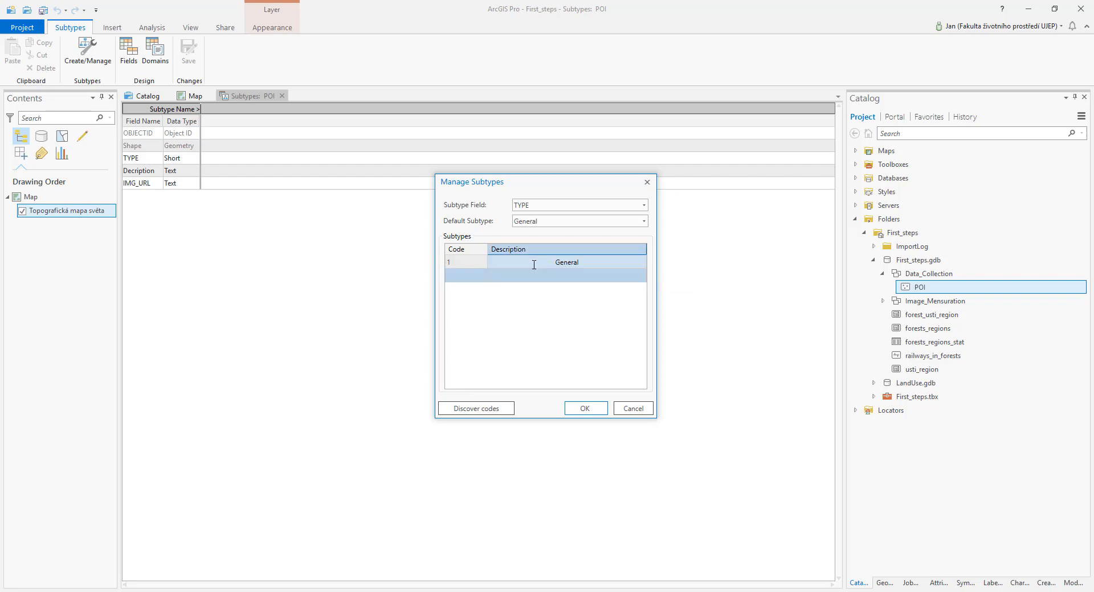
Step: Define a subtype with code 2 and the description Lamp
left_click(469, 279)
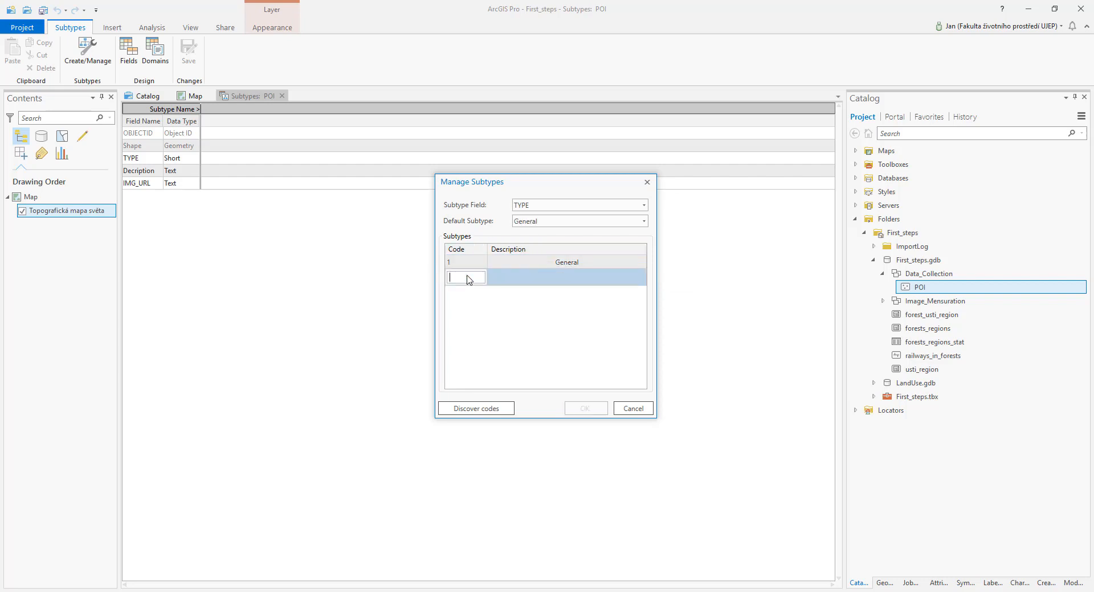
type("2")
left_click(534, 281)
left_click(533, 278)
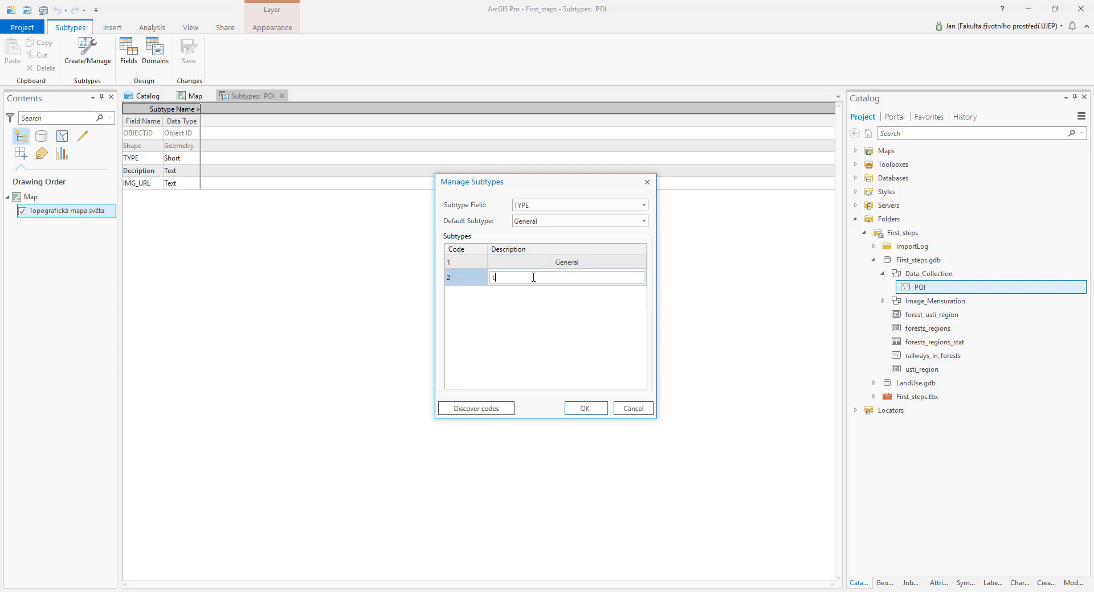
key("Return")
Step: Define a subtype with code 3 and the description Garbage bin
left_click(459, 293)
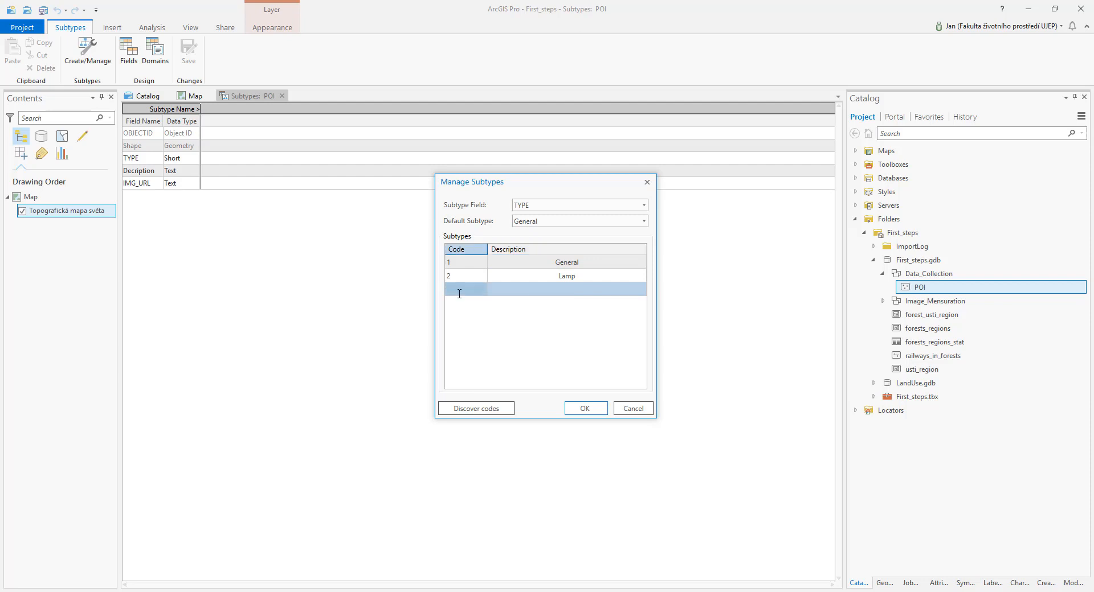
type("3")
left_click(567, 291)
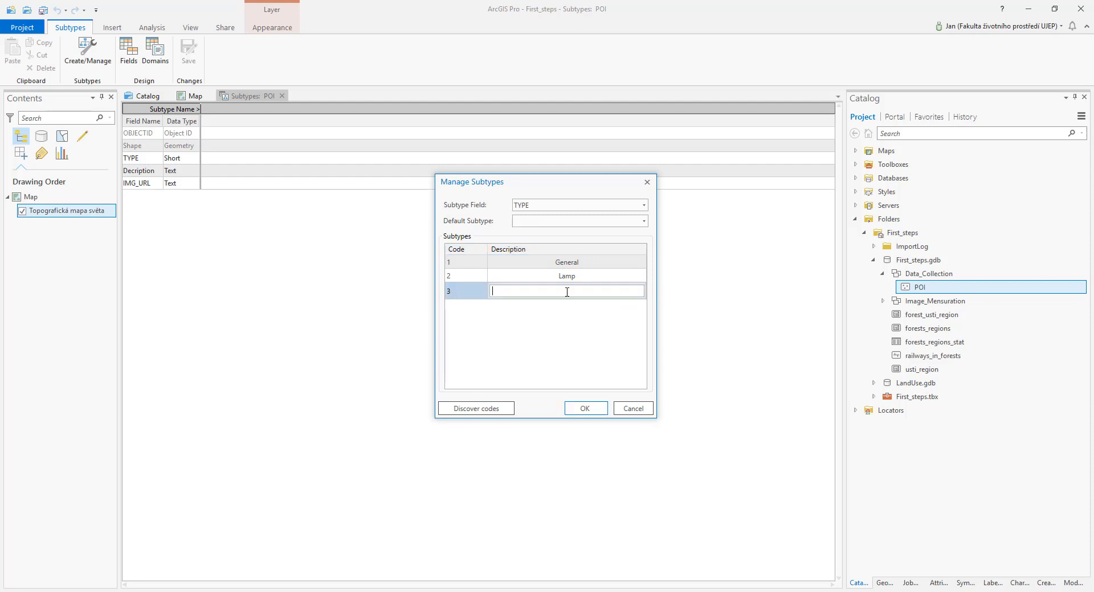
type("Garbage bin")
key("Return")
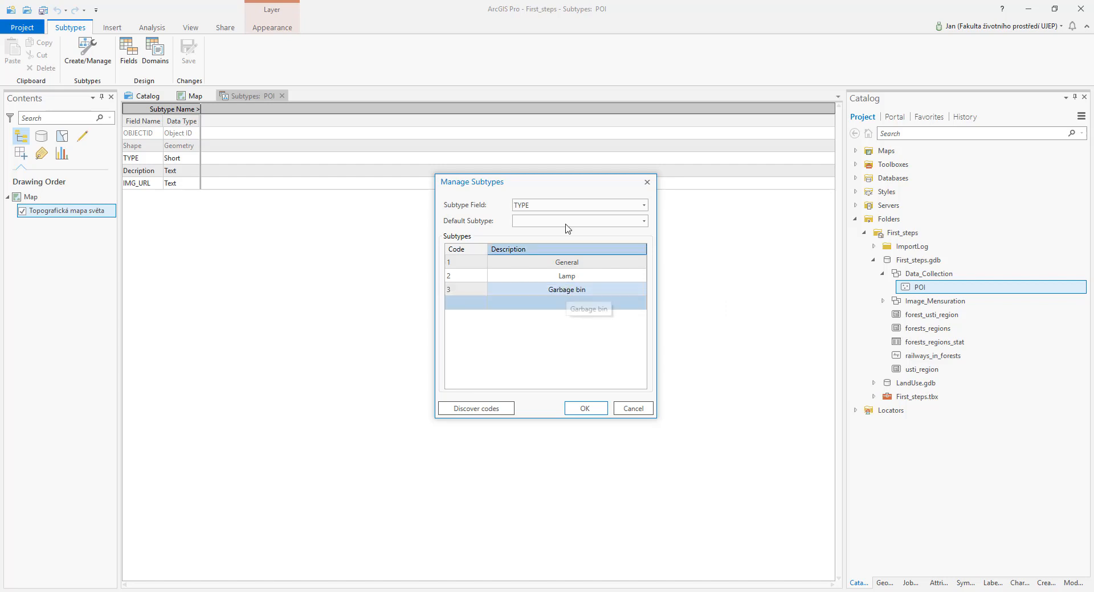
Step: Define a subtype with code 4 and the description What ever point, then apply and save the POI subtypes
left_click(466, 302)
left_click(466, 303)
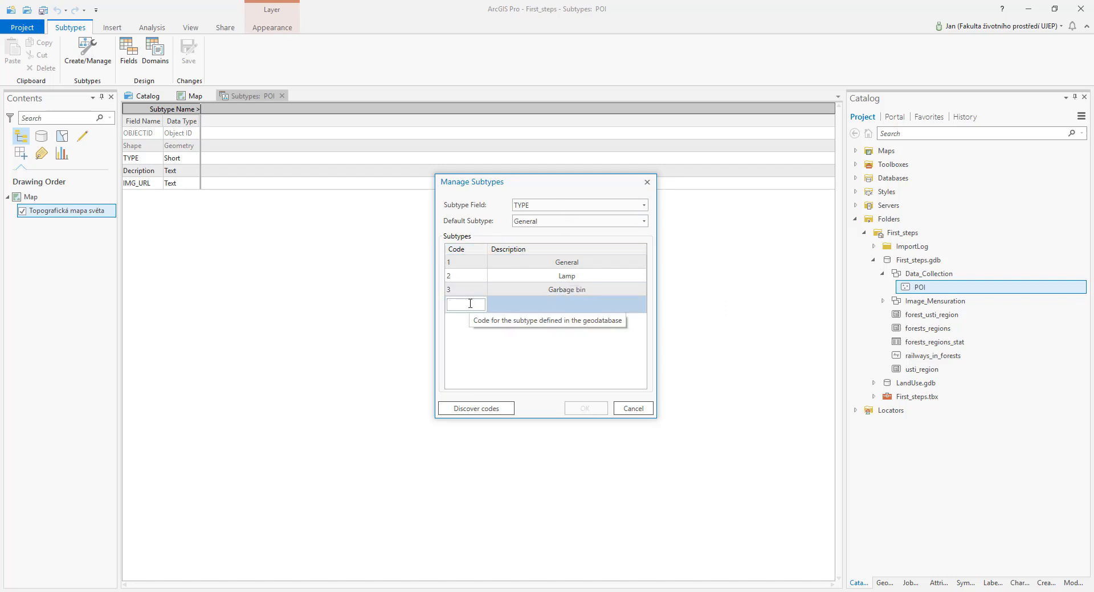
left_click(579, 302)
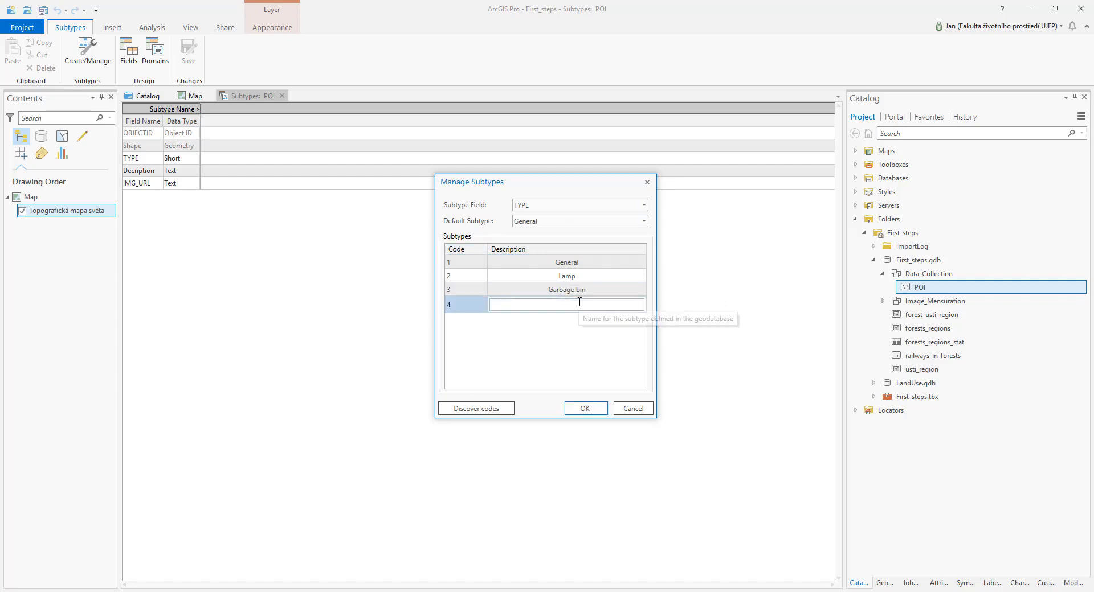
type("What ever point")
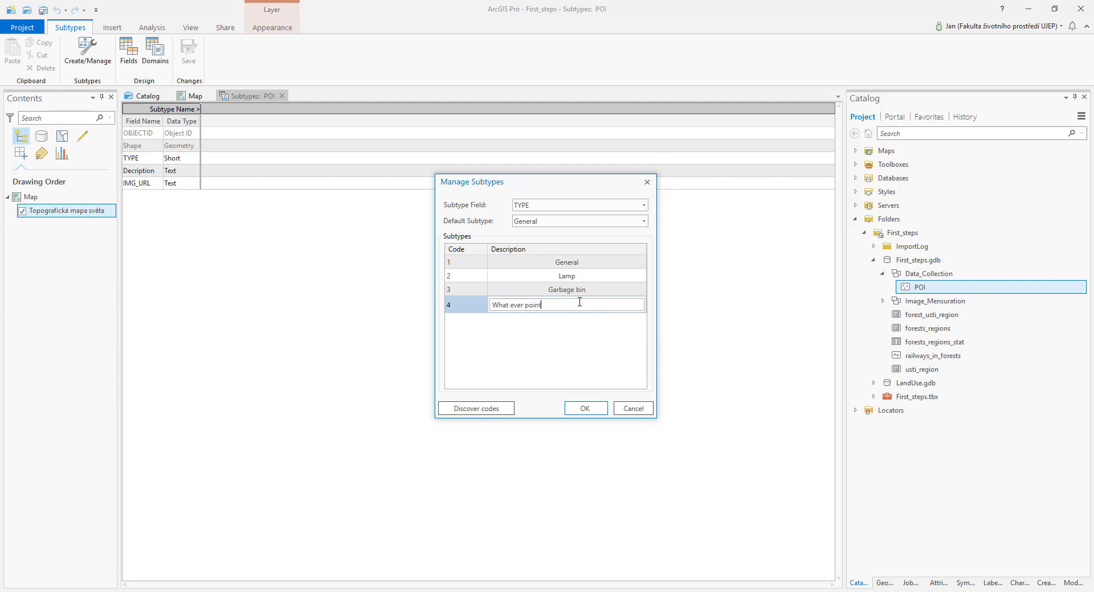
key("Return")
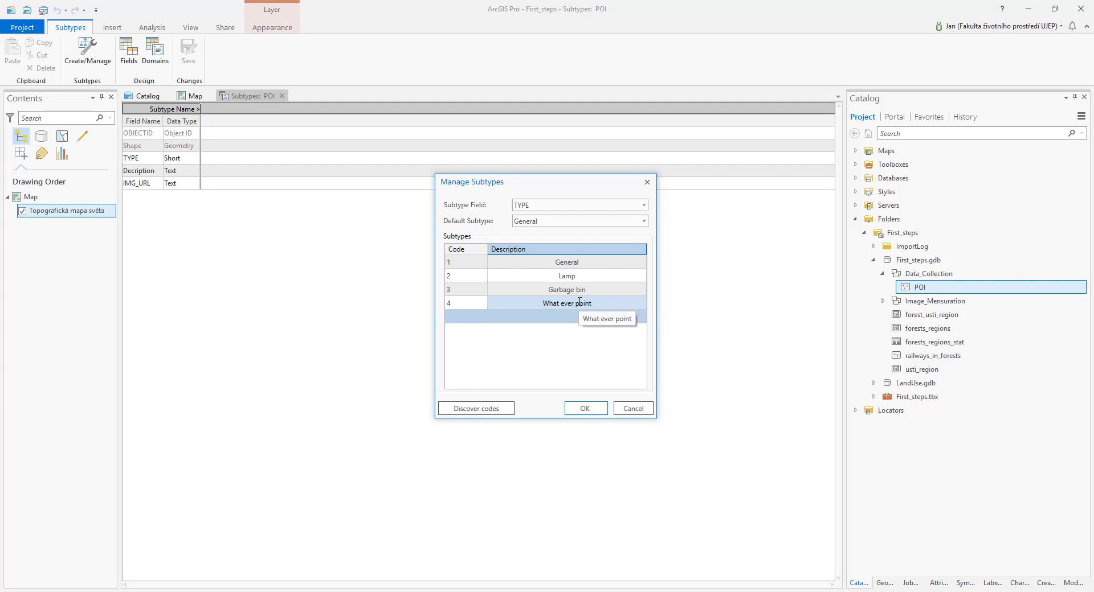
left_click(586, 409)
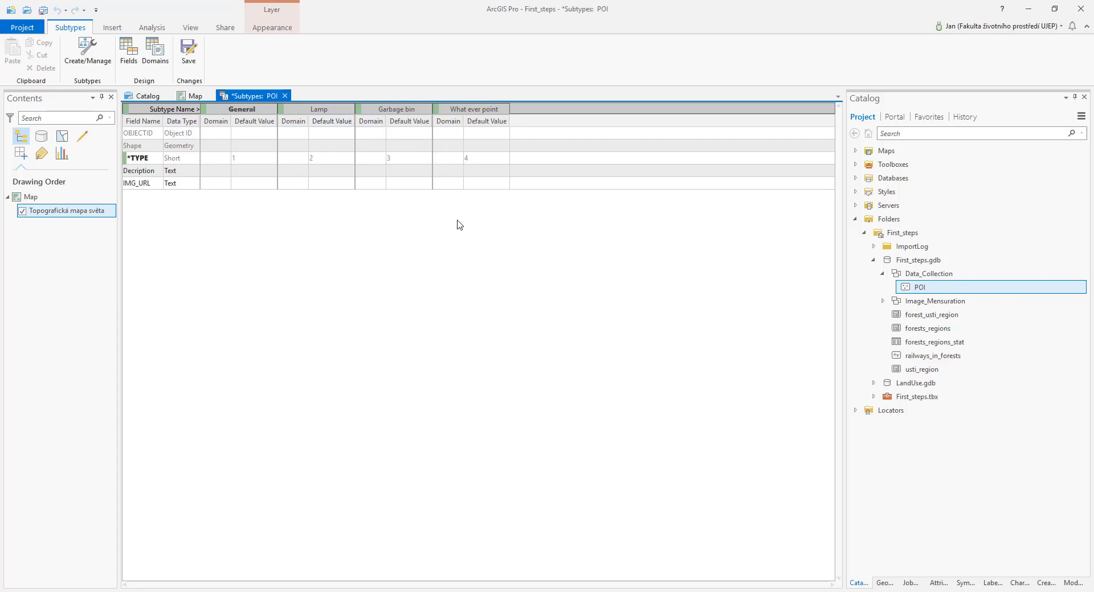
left_click(189, 53)
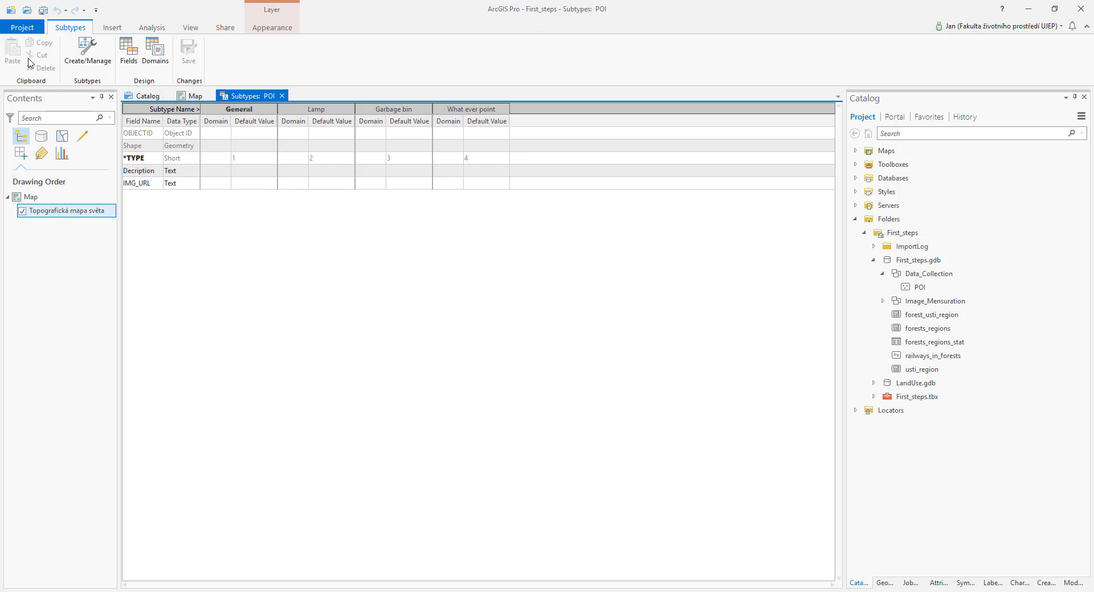
Step: Return to the map and change its basemap to the Letecké snímky světa aerial imagery
left_click(193, 96)
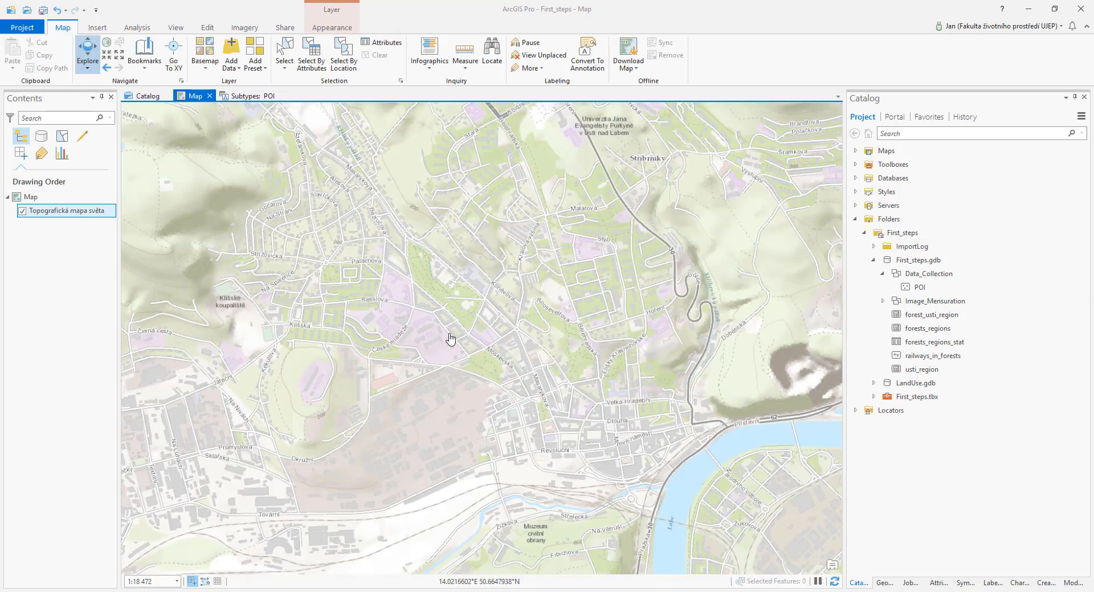
scroll(427, 349, "up", 4)
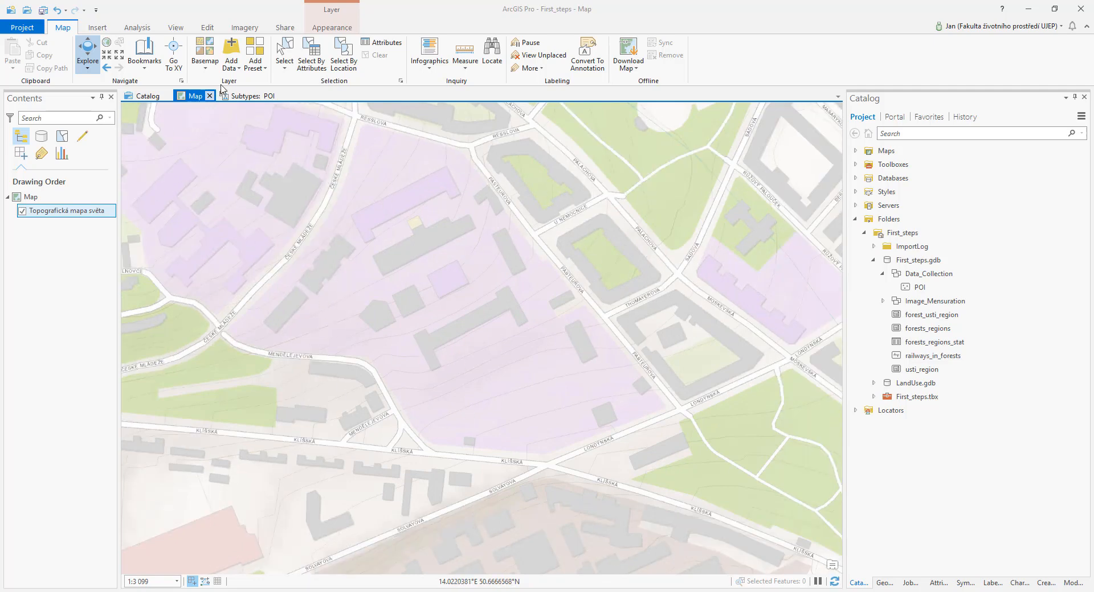
left_click(203, 62)
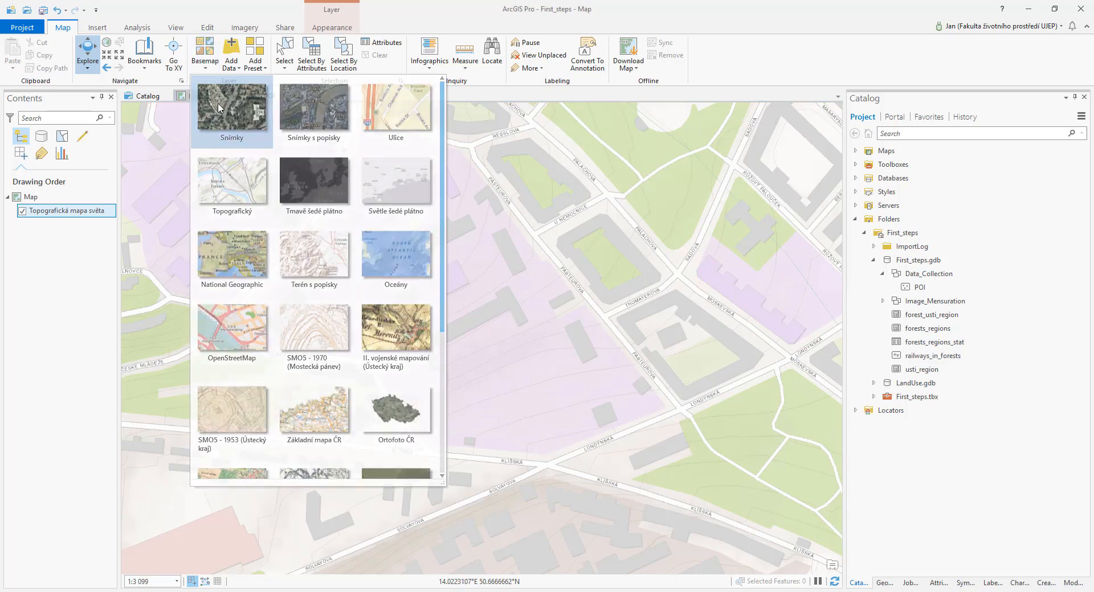
left_click(398, 208)
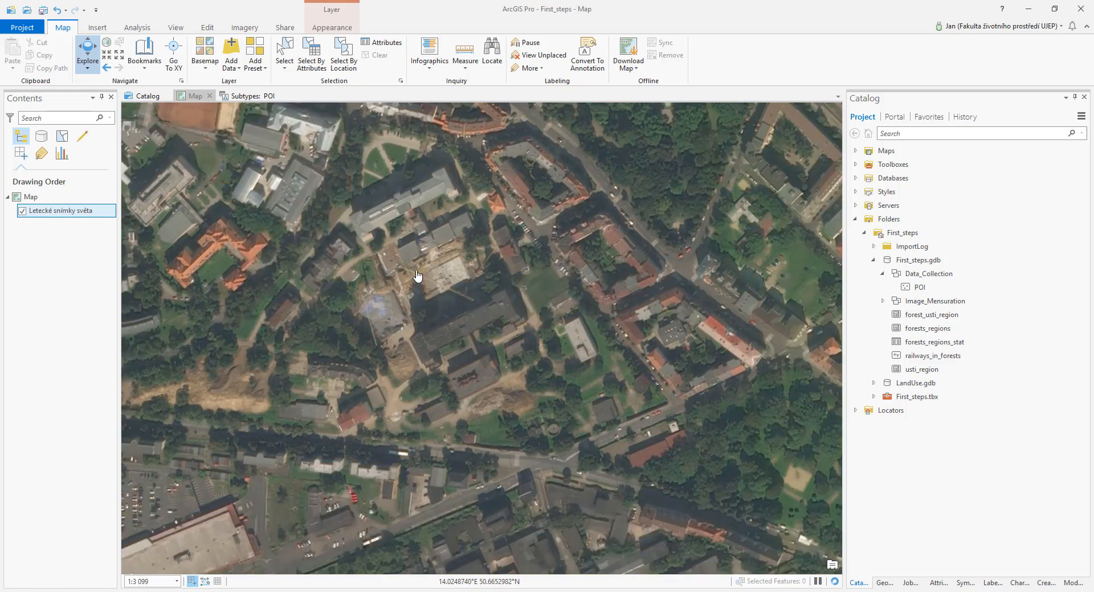
Step: Add the POI feature class from the Data_Collection dataset to the map as a layer and select its Garbage bin class
scroll(418, 276, "up", 2)
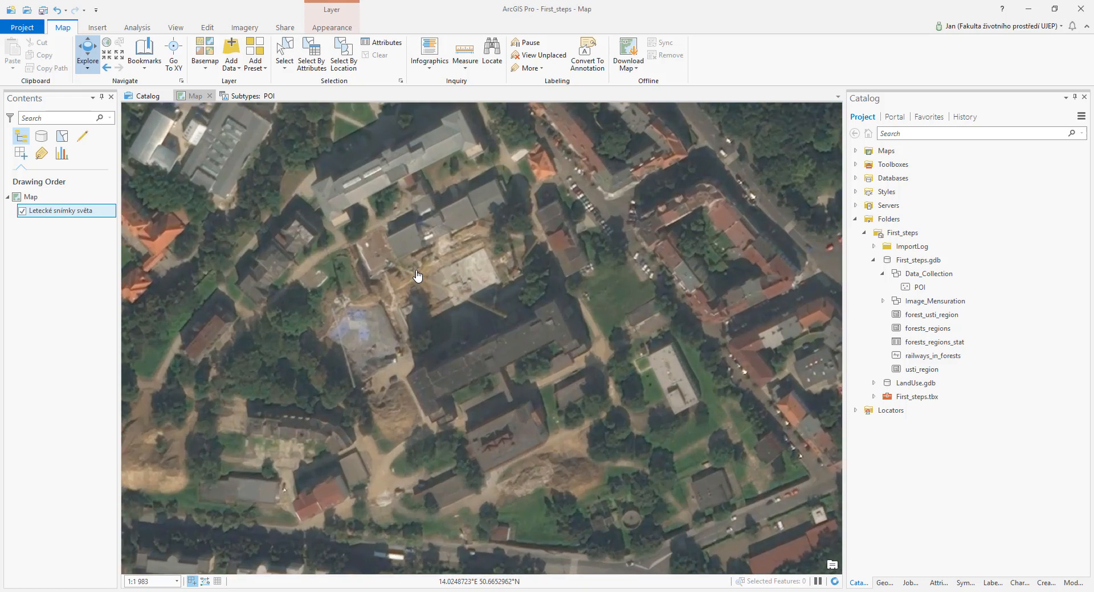
left_click_drag(418, 276, 436, 297)
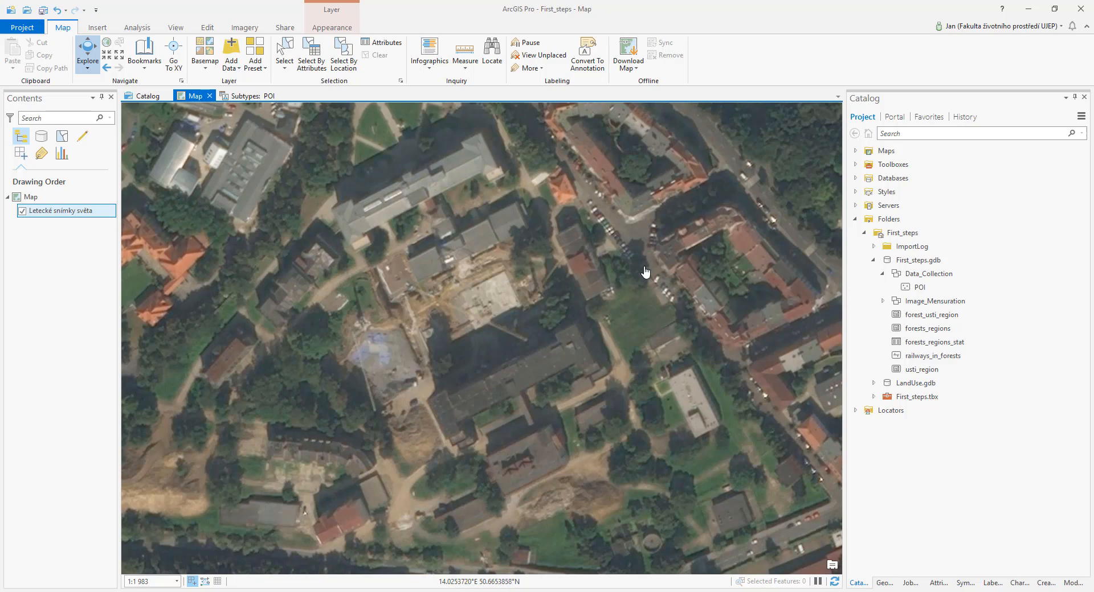
scroll(549, 296, "down", 3)
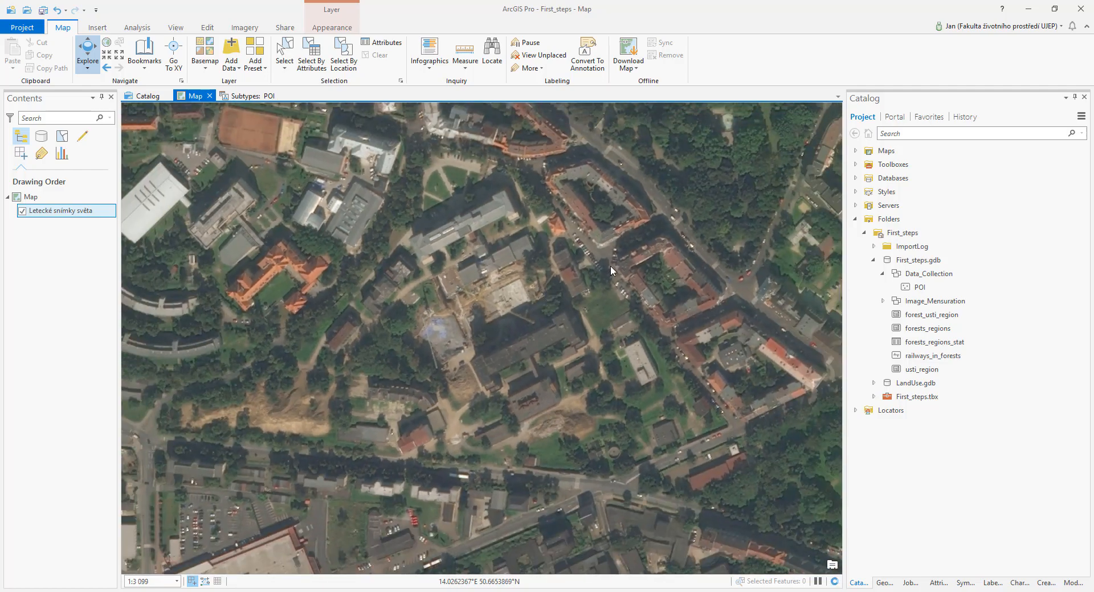
left_click_drag(610, 265, 280, 390)
left_click_drag(376, 362, 446, 414)
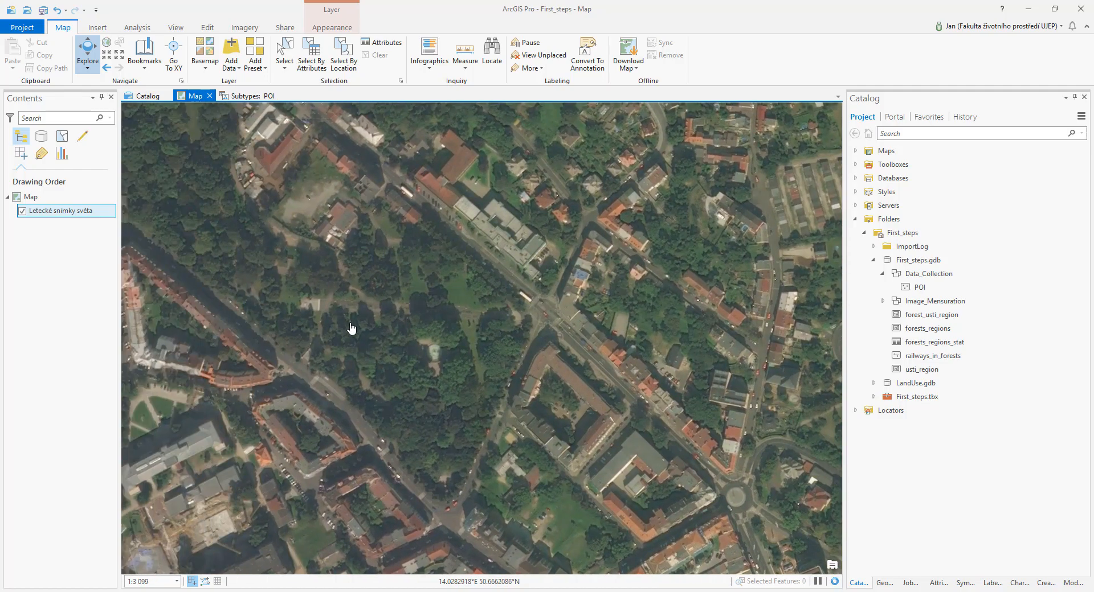
scroll(352, 326, "up", 2)
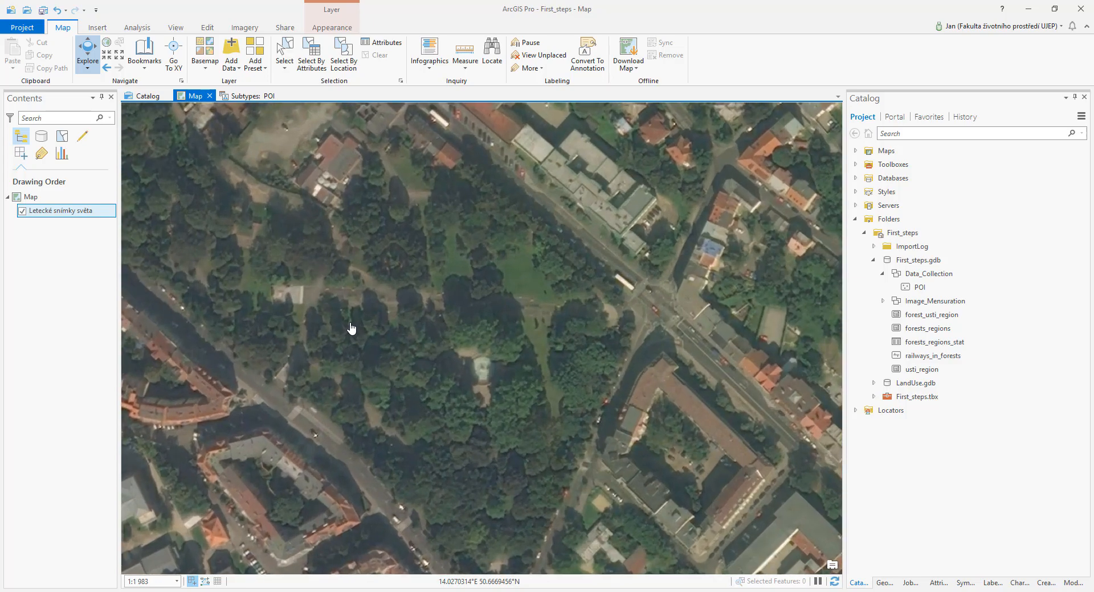
left_click_drag(351, 329, 407, 349)
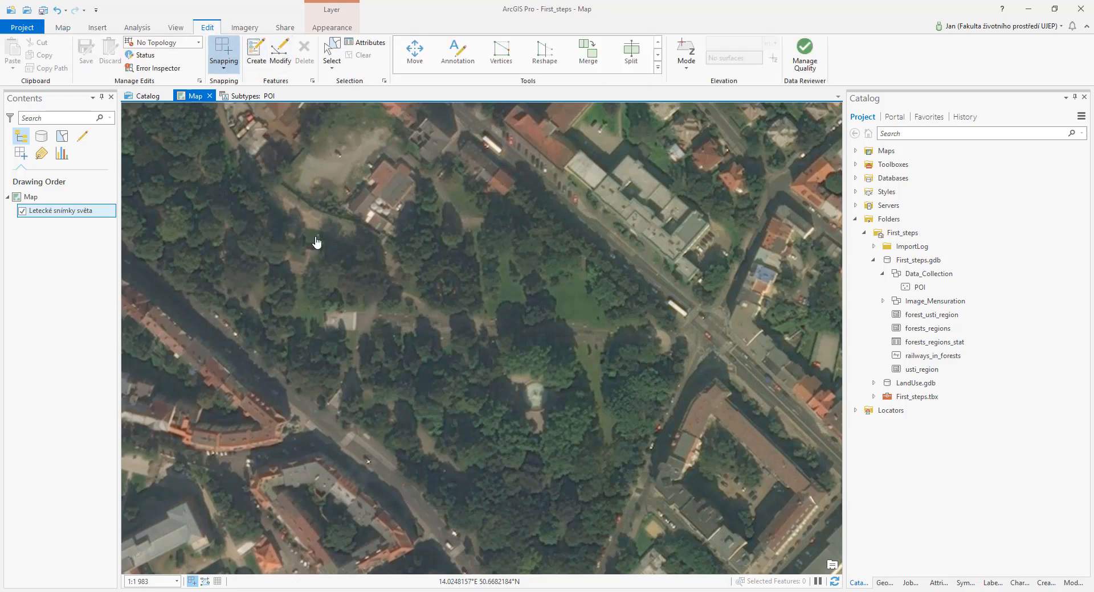
left_click_drag(919, 287, 50, 289)
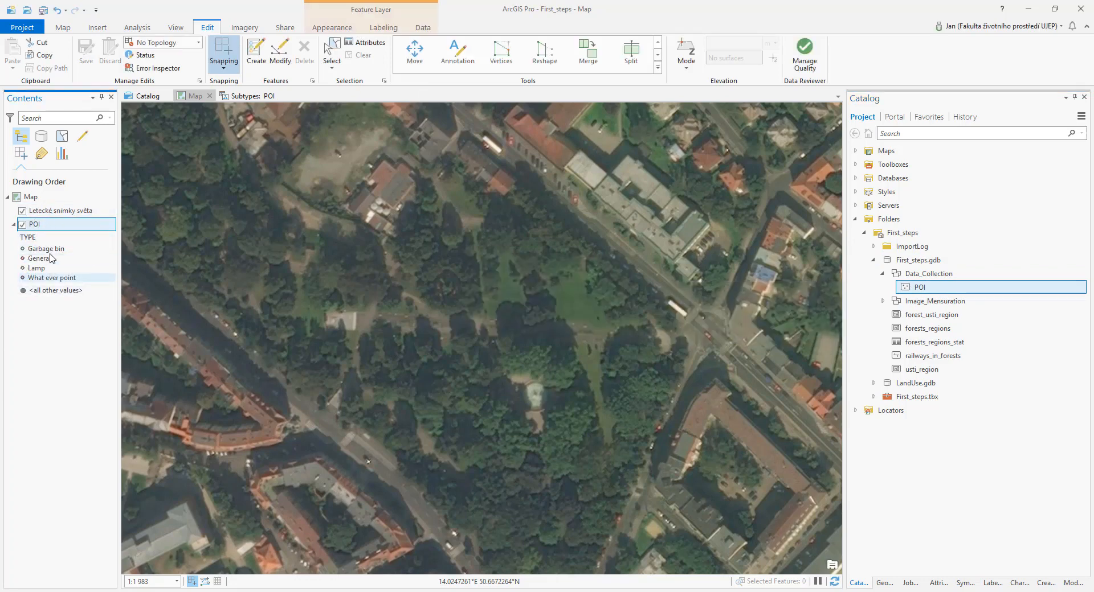
left_click(21, 251)
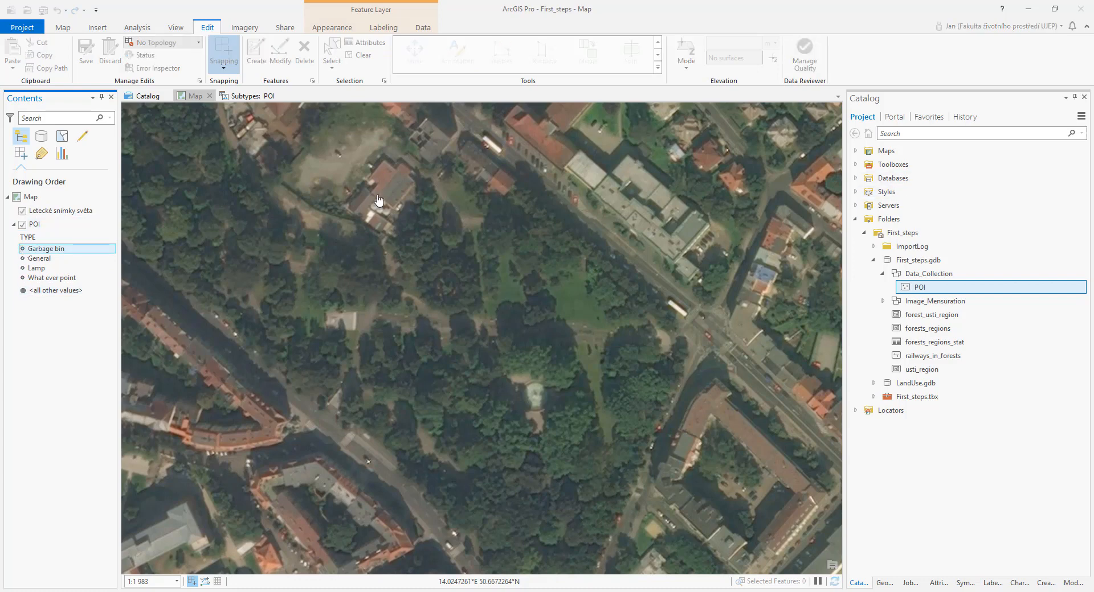
Step: Give the Garbage bin class of the POI layer the Circle 1 symbol in red and apply the formatting
left_click(22, 250)
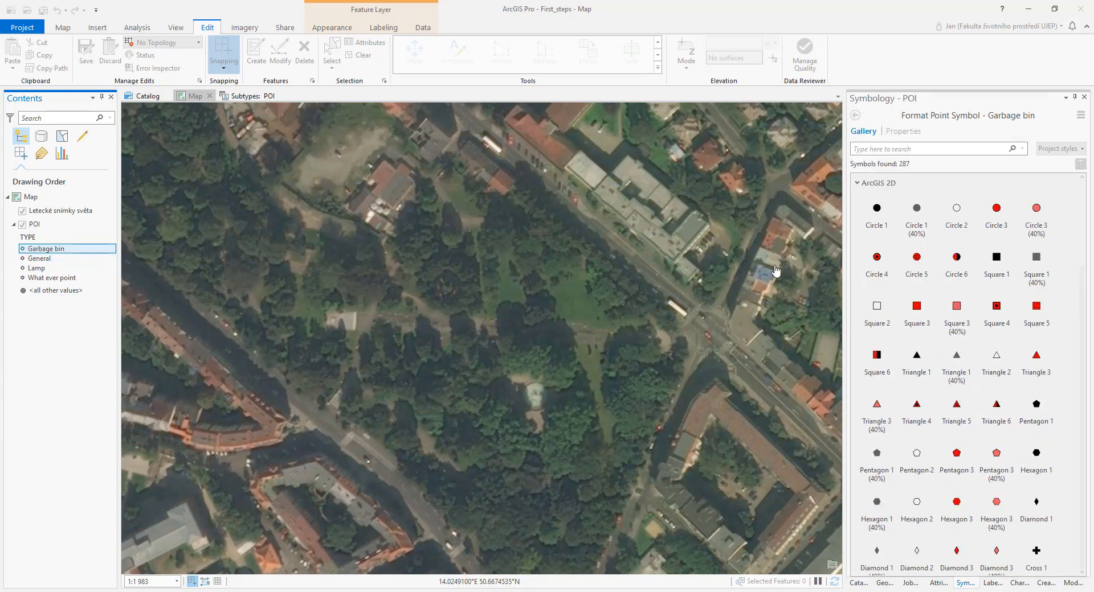
left_click(878, 212)
left_click(903, 132)
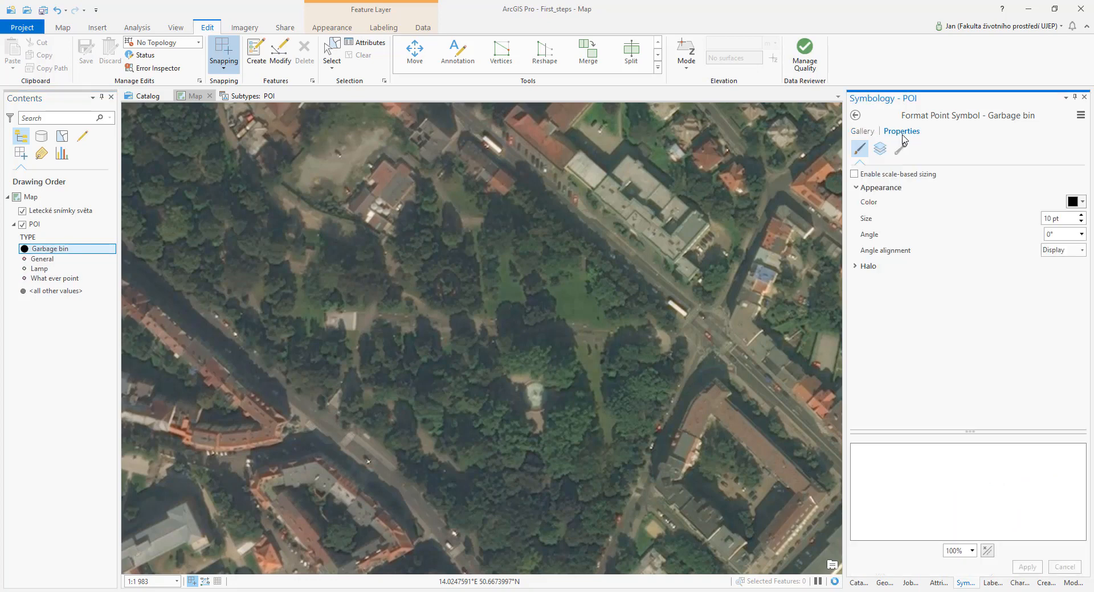
left_click(1078, 203)
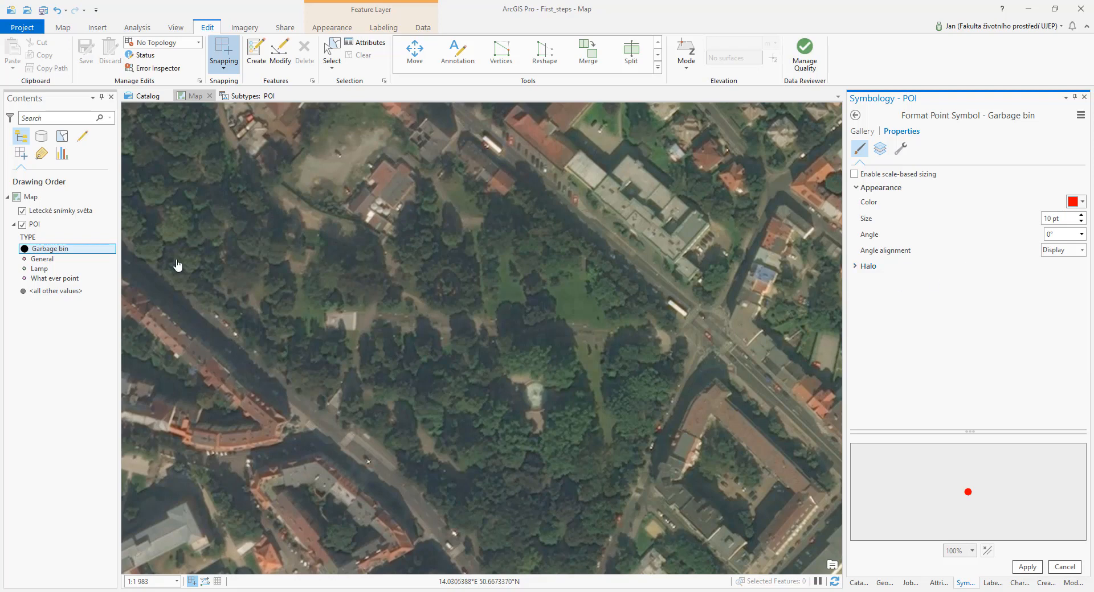
left_click(26, 262)
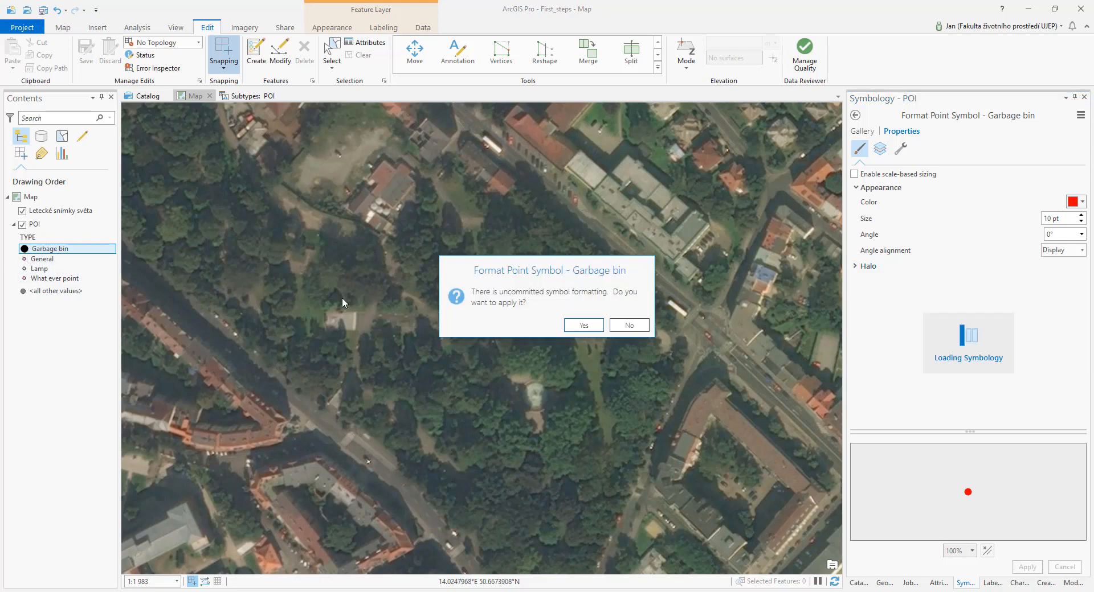
left_click(584, 326)
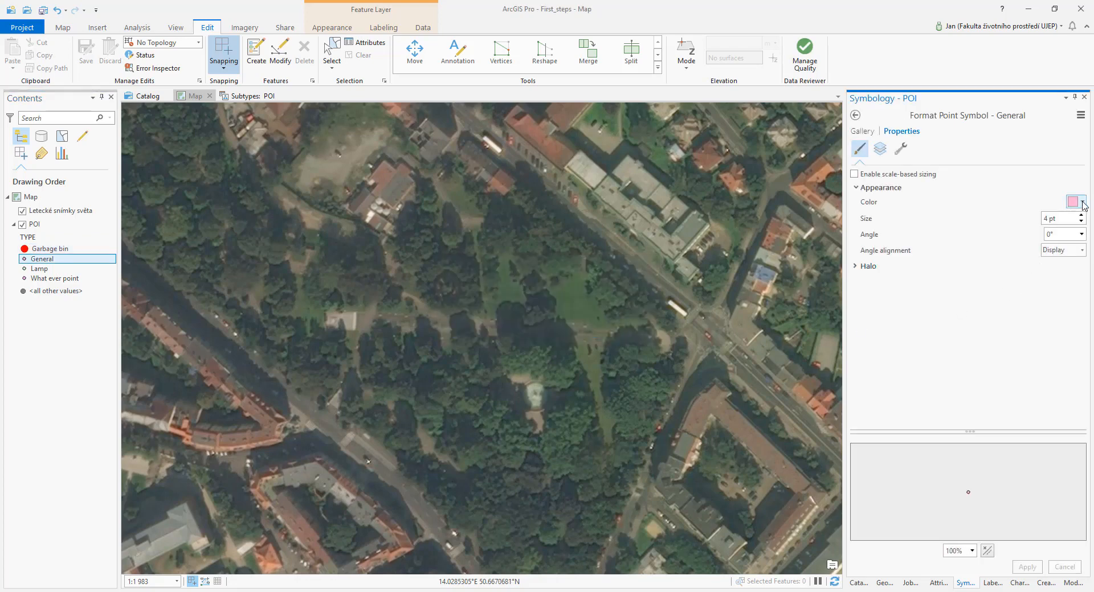
Step: Change the color of the General class symbol to lime green and apply it
left_click(1081, 202)
left_click(985, 269)
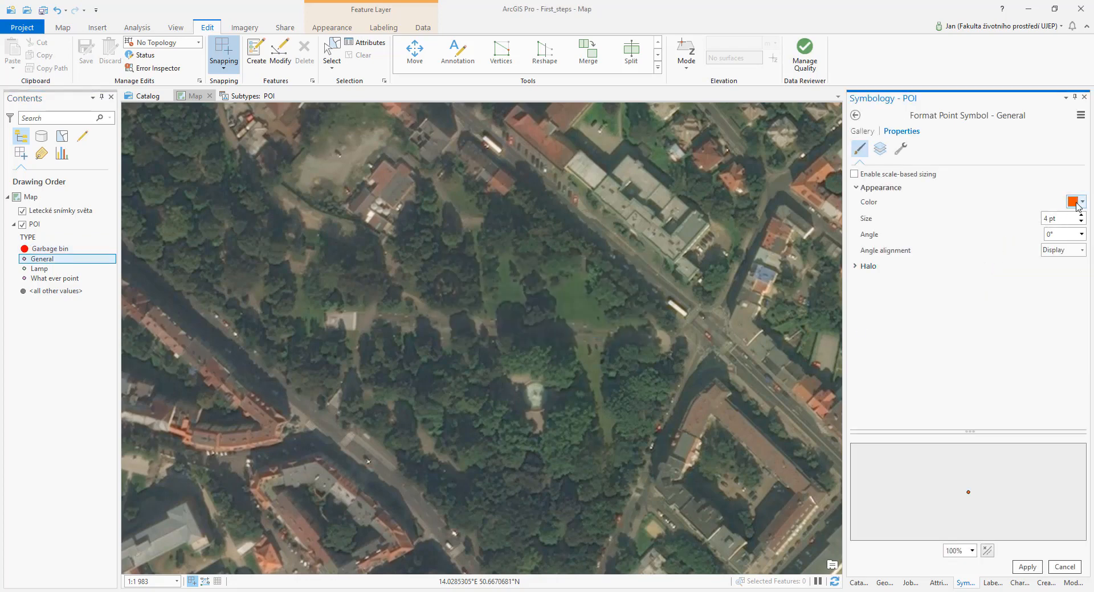
left_click(1081, 202)
left_click(1020, 269)
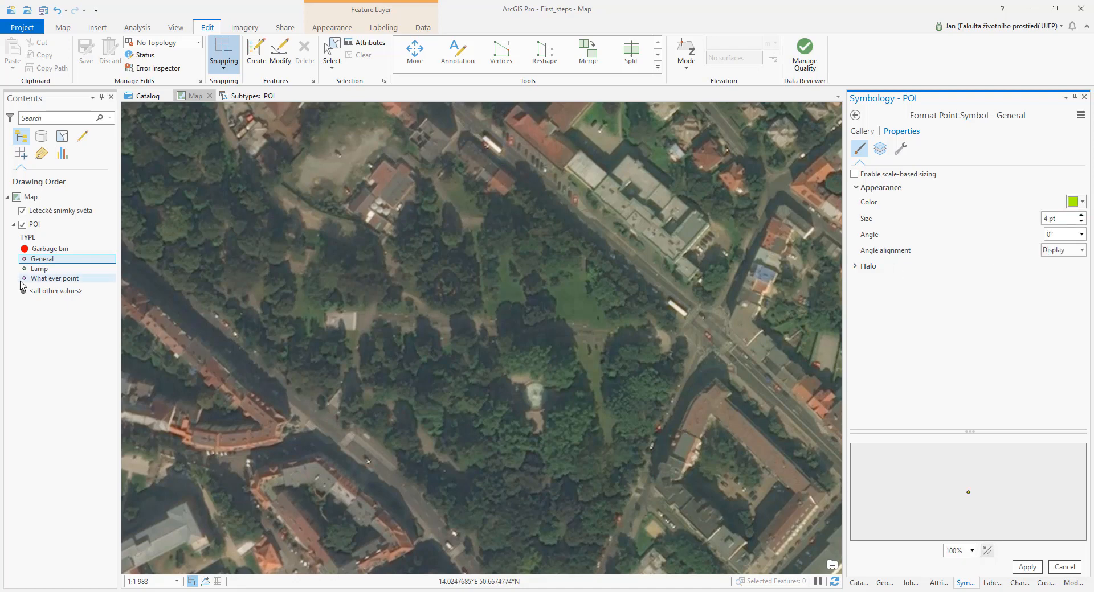
left_click(1020, 572)
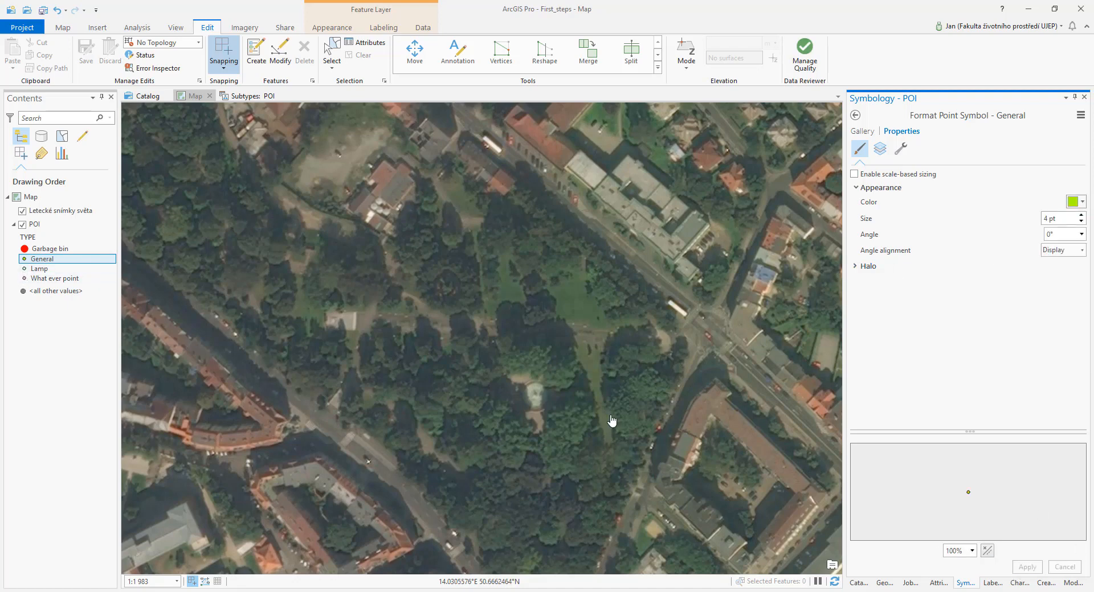
Step: Change the color of the Lamp class symbol to purple and apply it
left_click(26, 272)
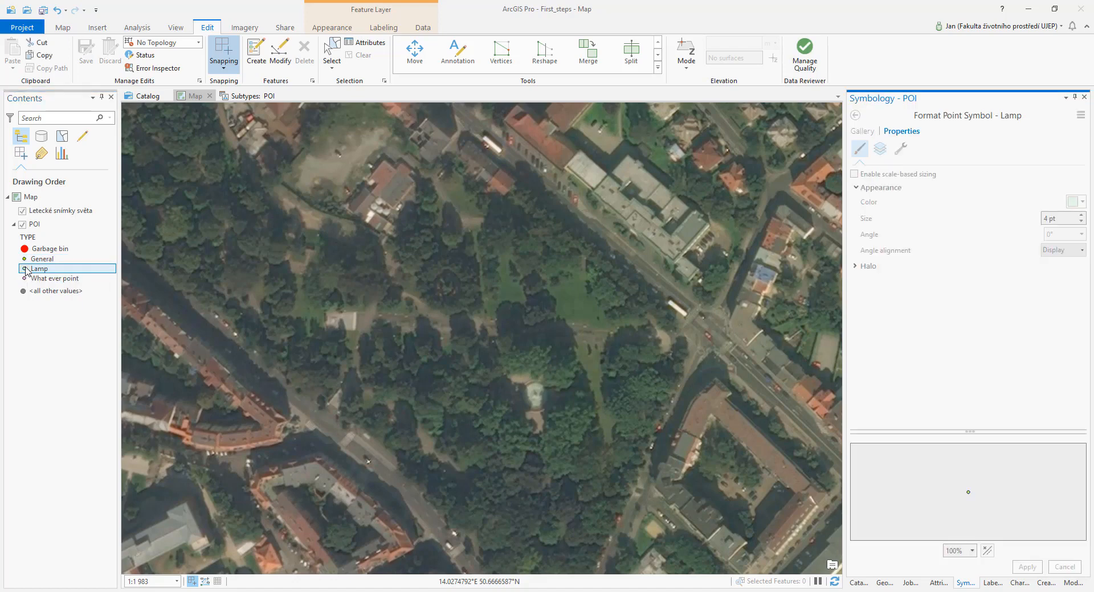
left_click(1078, 204)
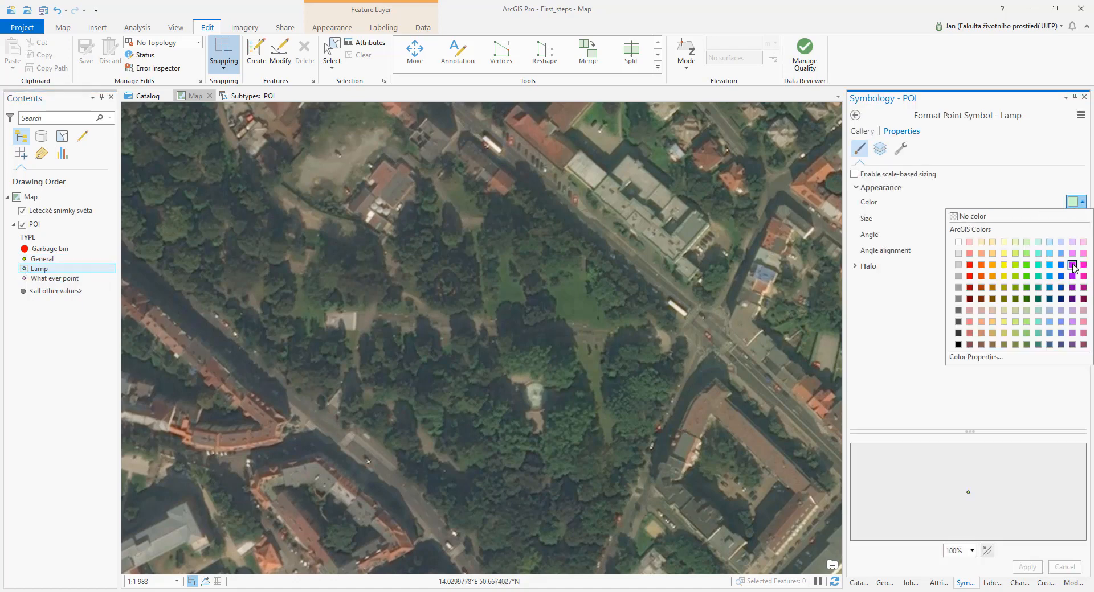
left_click(1074, 277)
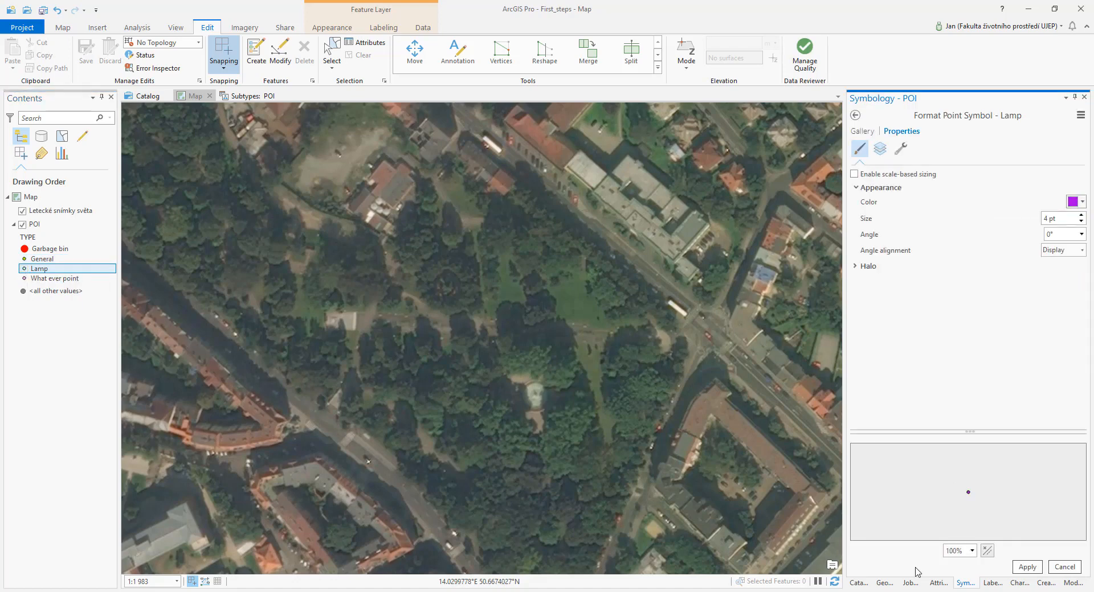
left_click(1026, 568)
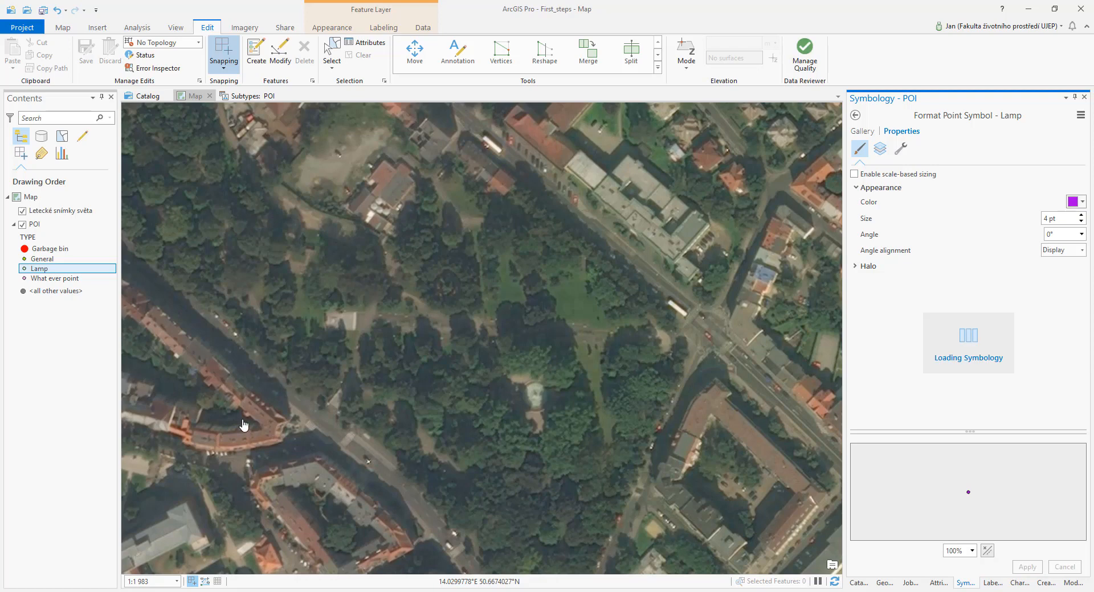
Step: Change the color of the What ever point class symbol to blue and apply it
left_click(29, 279)
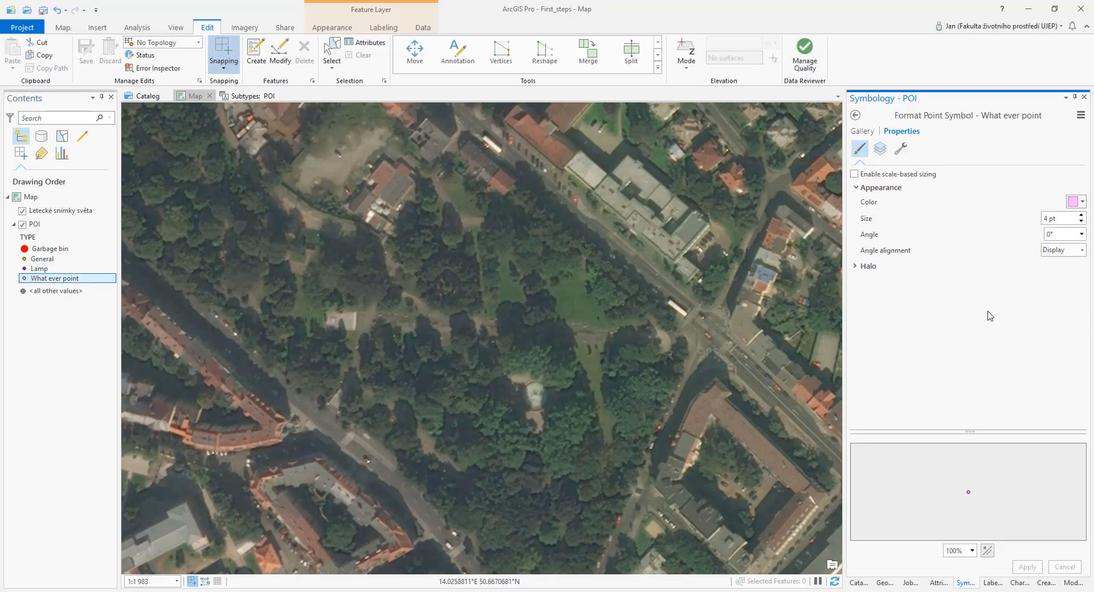
left_click(1077, 202)
left_click(1068, 269)
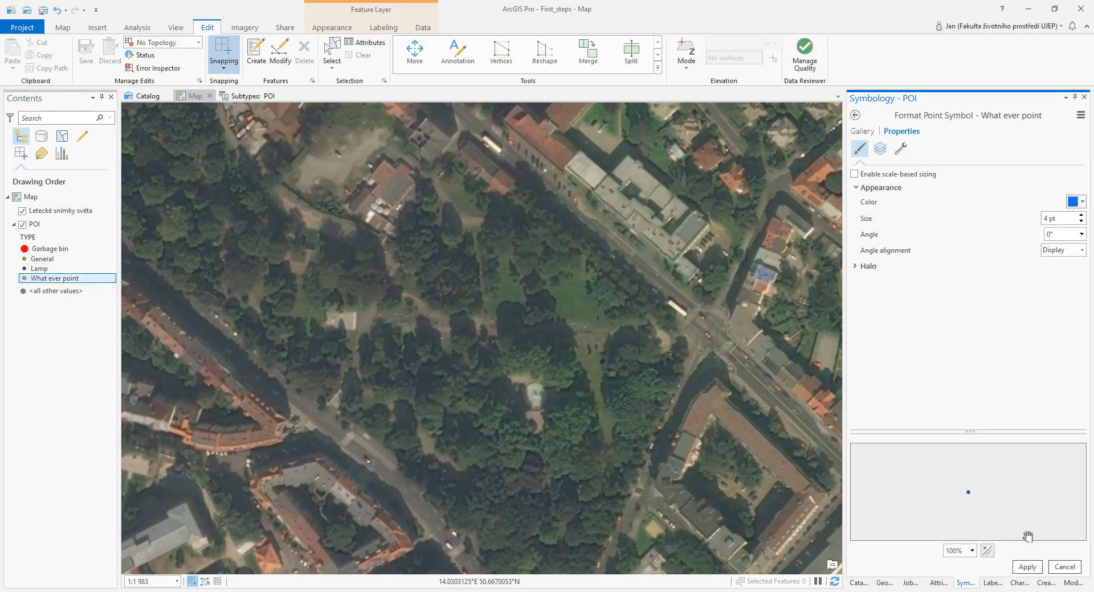
left_click(1027, 568)
left_click(24, 249)
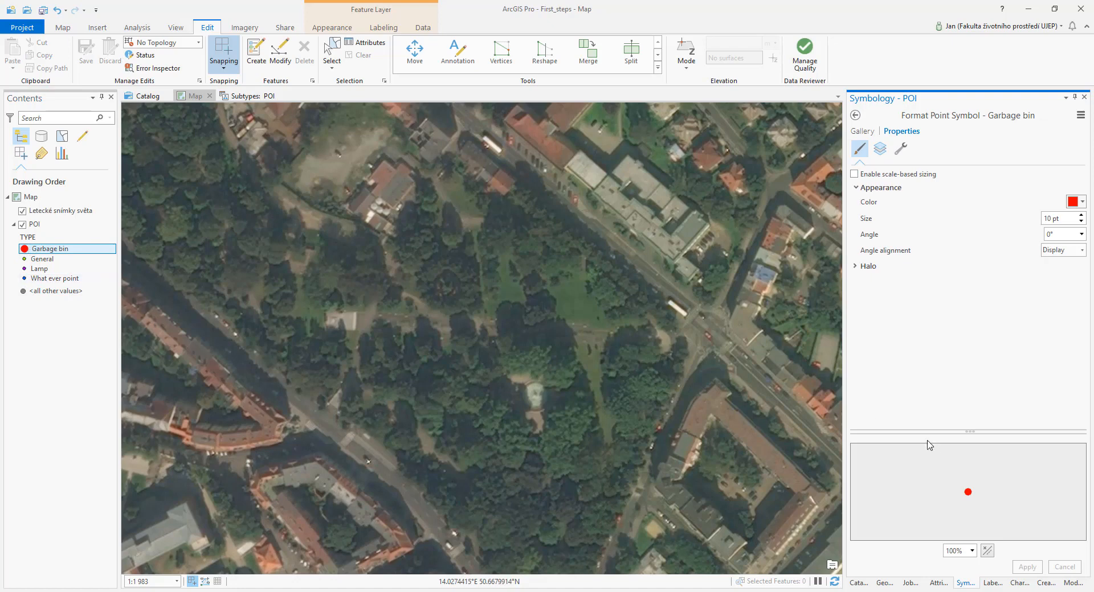
Step: Create a General POI point on the path crossing in the eastern part of the park
left_click(256, 54)
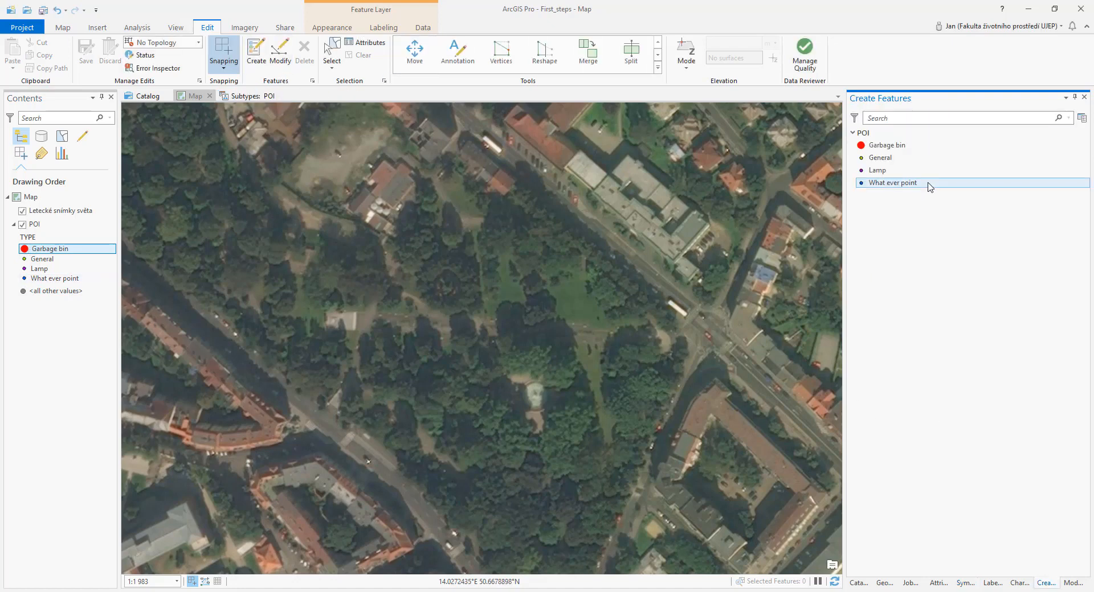
left_click(883, 156)
left_click(596, 334)
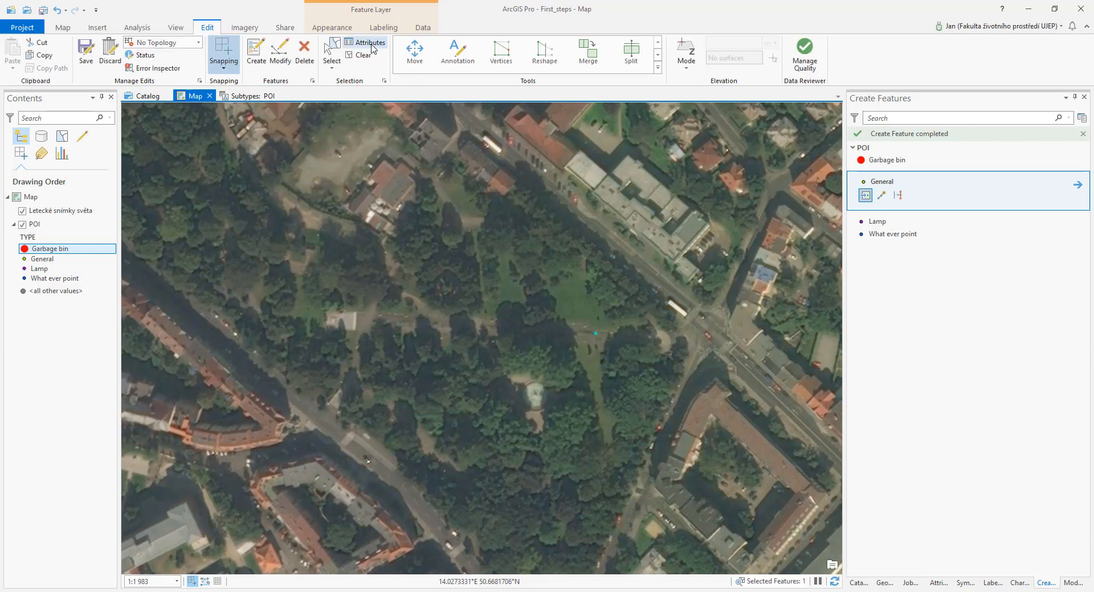
Step: Enter "General description of the point" as the Decription attribute of the new General point
left_click(365, 43)
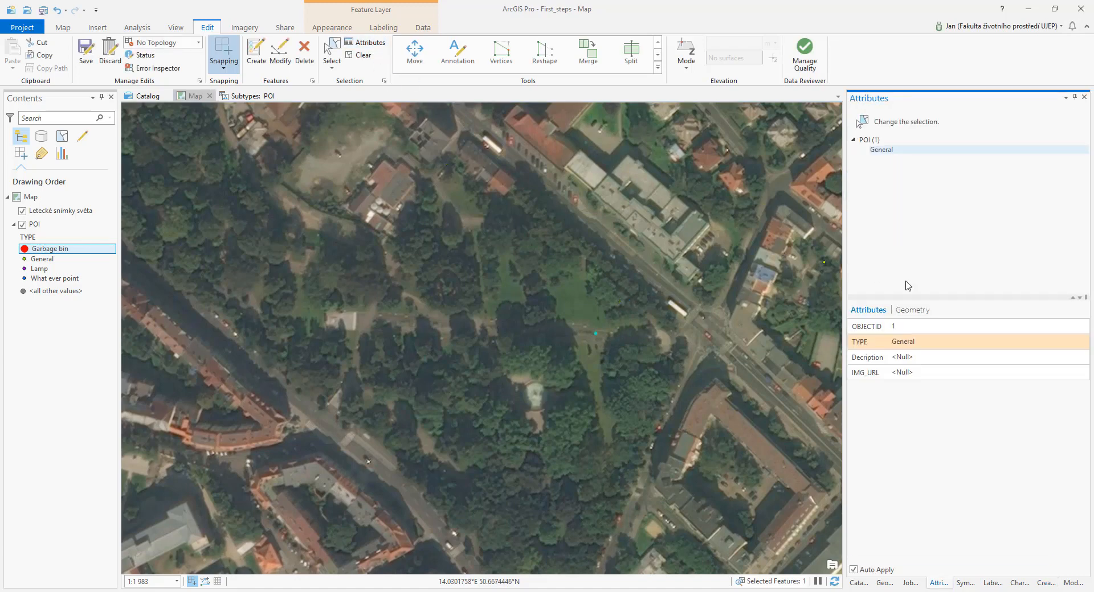
left_click(911, 357)
left_click(911, 356)
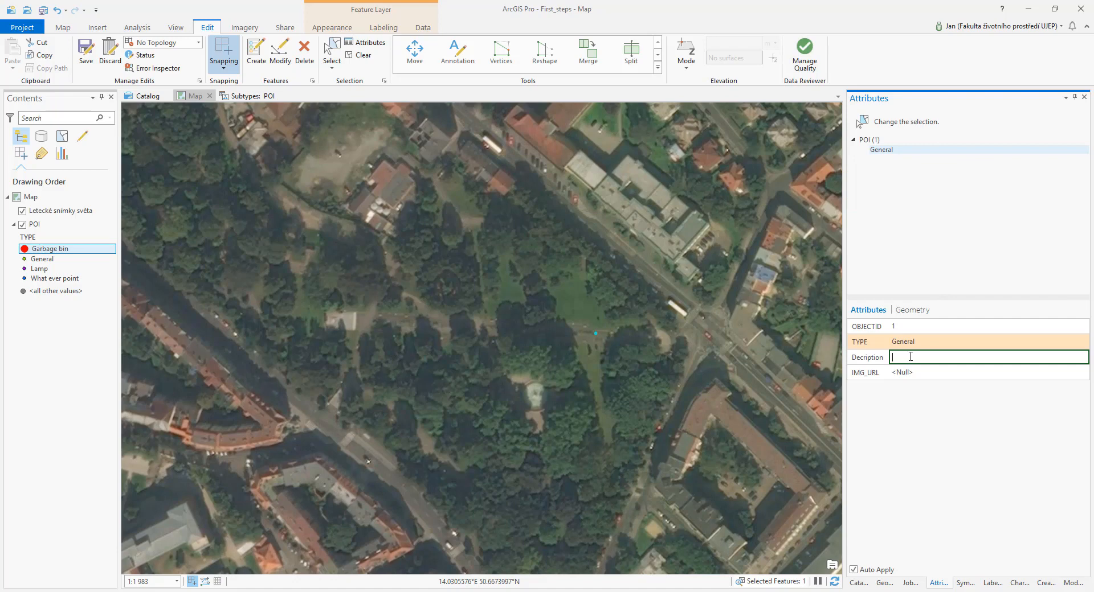
type("General description of the point")
left_click(912, 374)
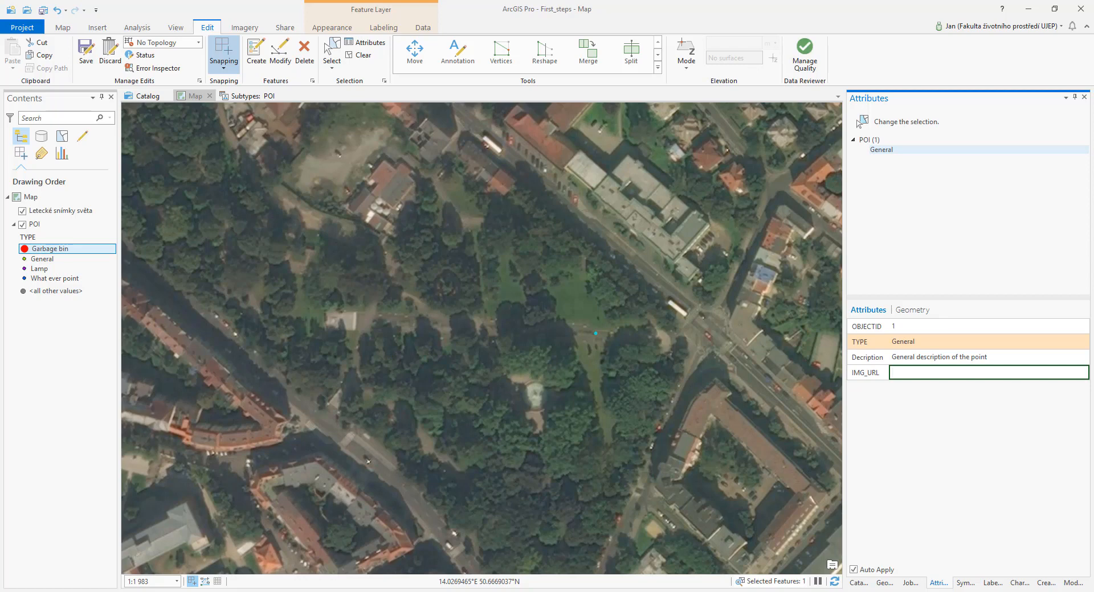
Step: Switch to the browser, show the image results for "park usti nad labem" and copy the image address of the Novinky.cz park photo
key("alt+Tab")
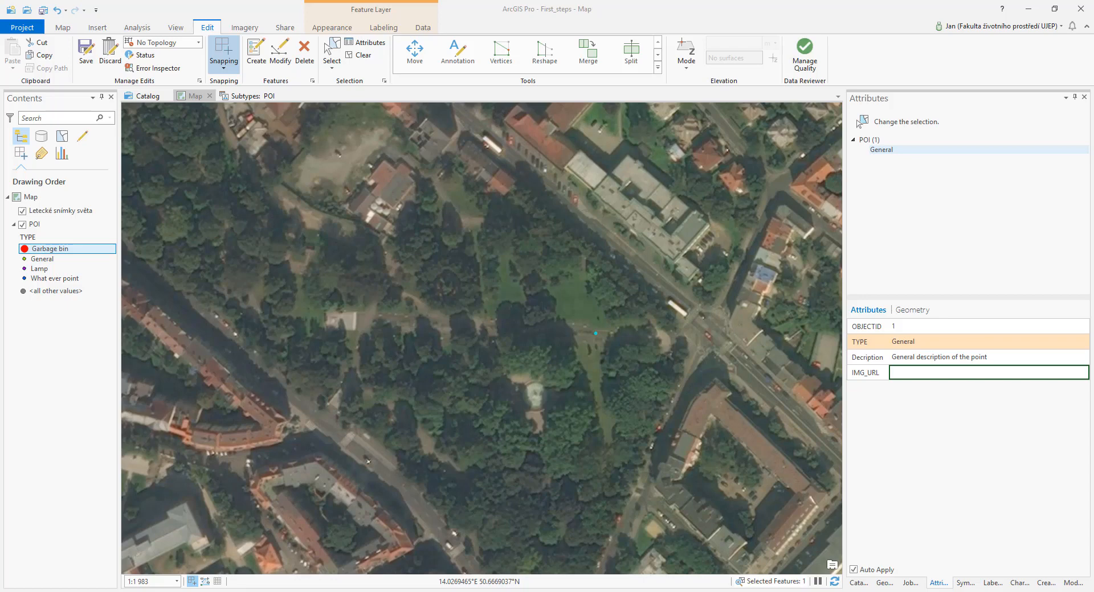
left_click_drag(274, 133, 423, 1)
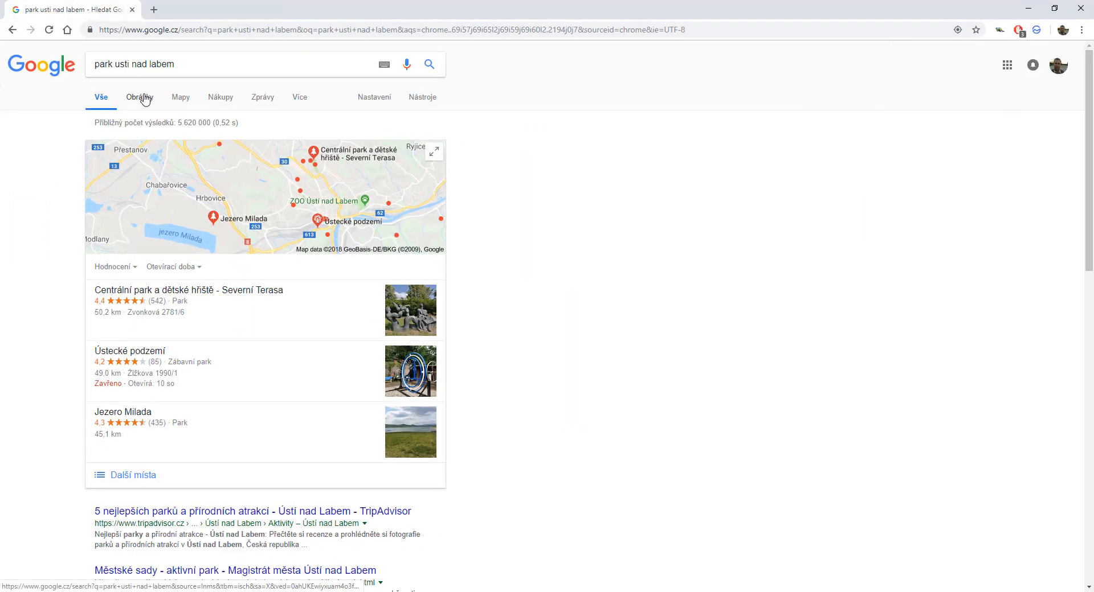
left_click(143, 97)
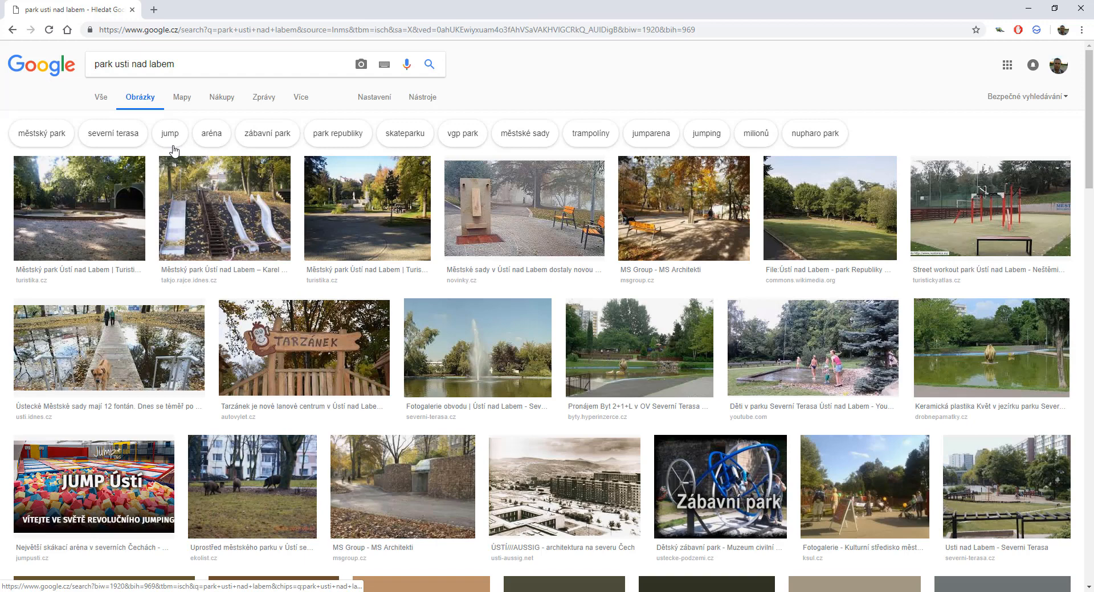
left_click(518, 212)
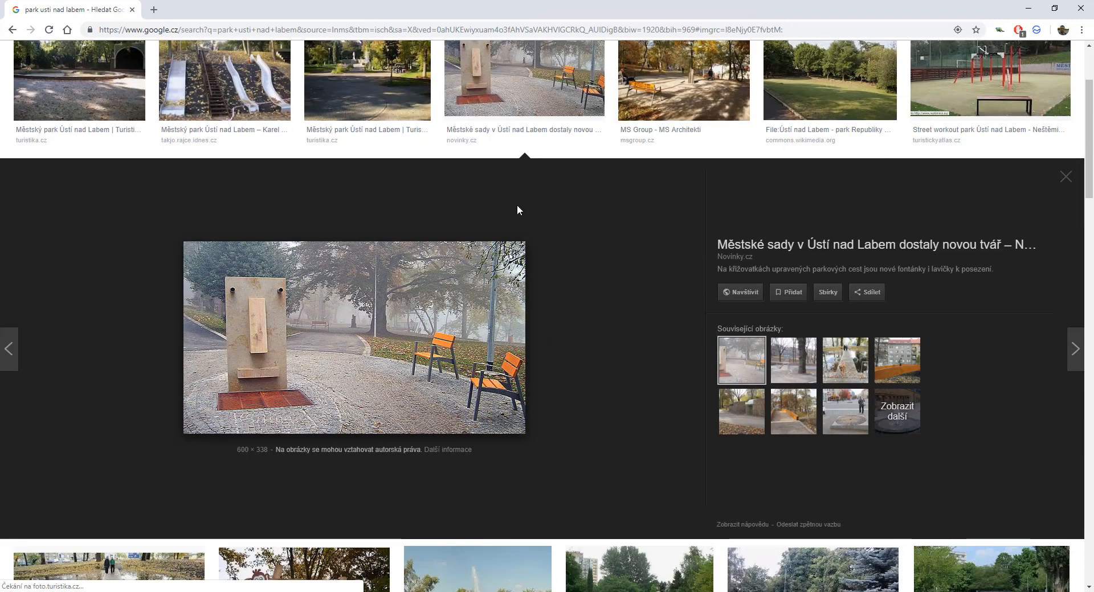
right_click(343, 331)
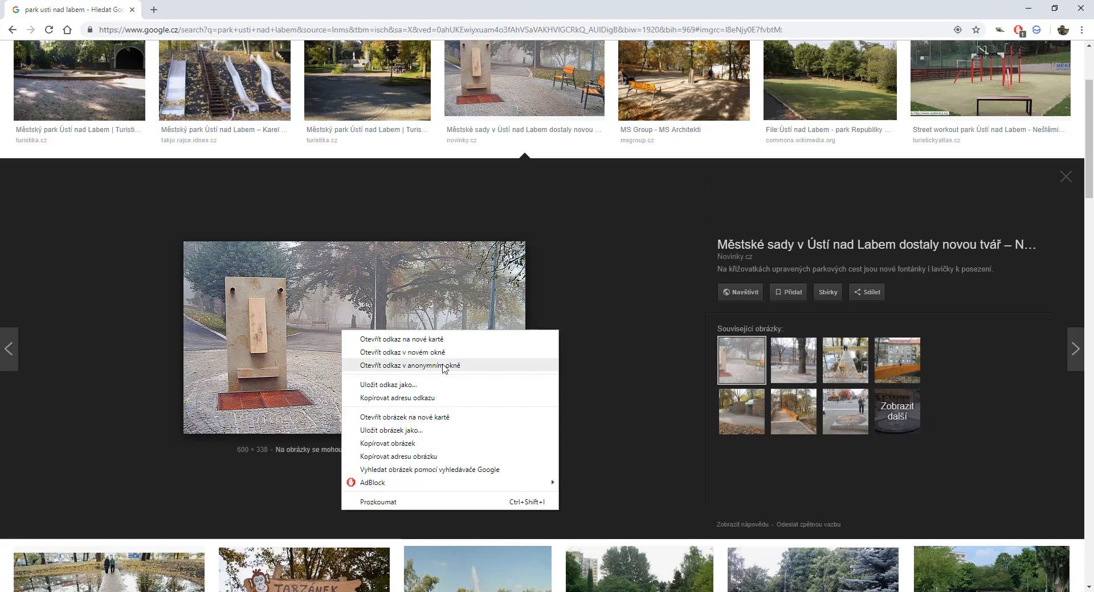
left_click(423, 456)
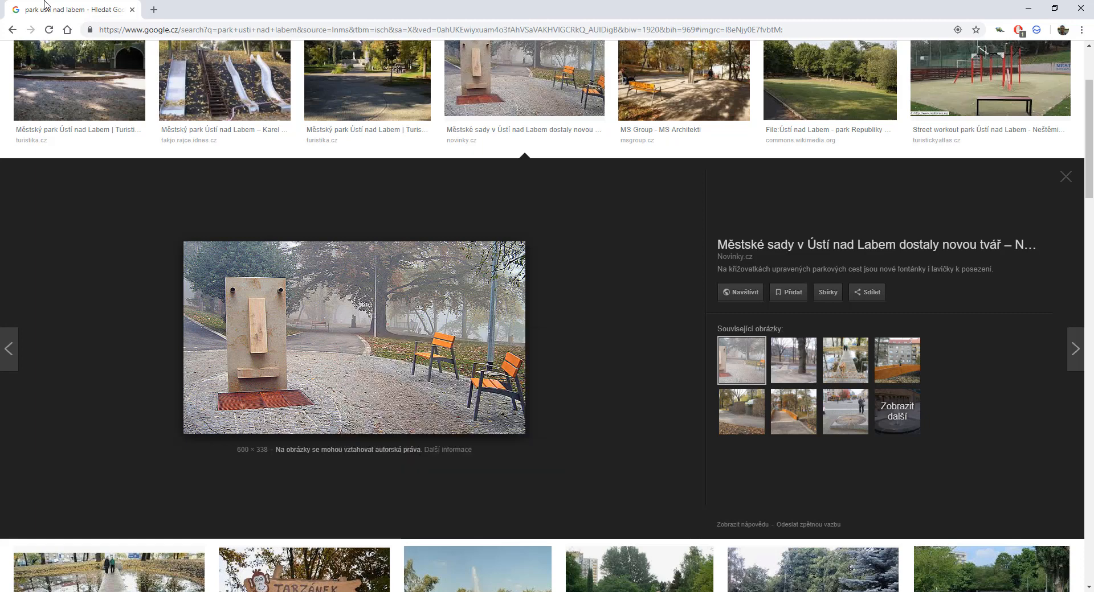
Step: Return to ArcGIS Pro, paste the copied image address into the point's IMG_URL attribute and save all edits
left_click(1028, 8)
left_click(913, 373)
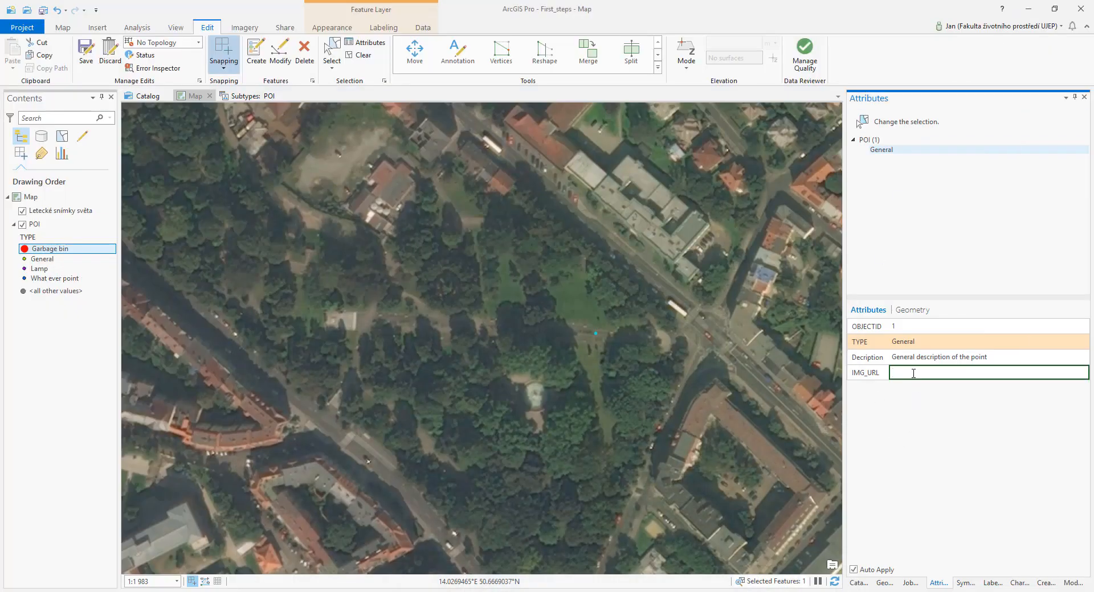
key("ctrl+v")
key("Return")
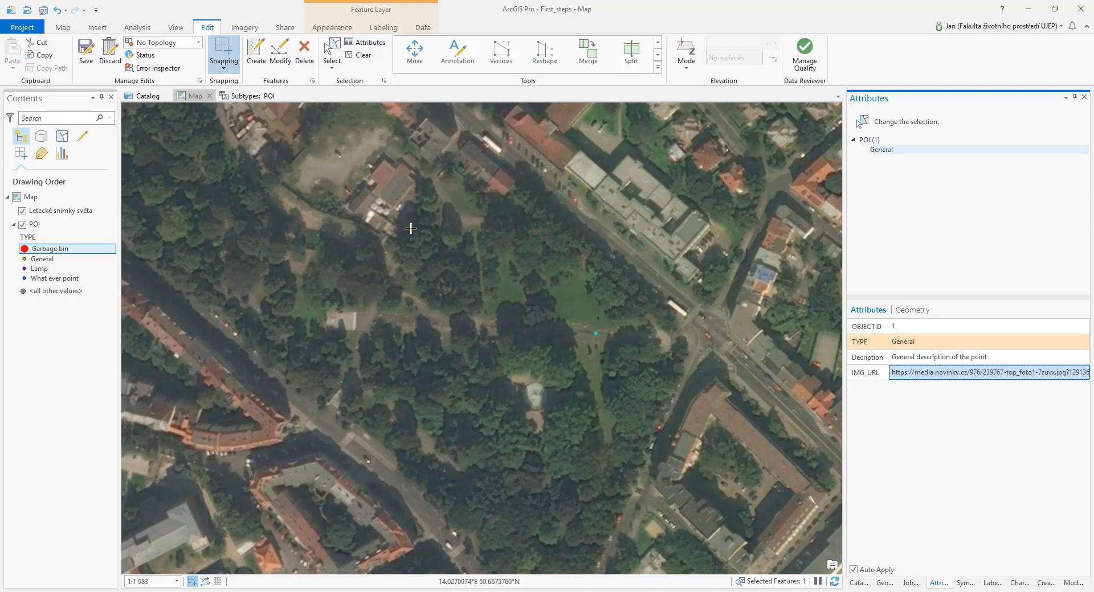
left_click(85, 44)
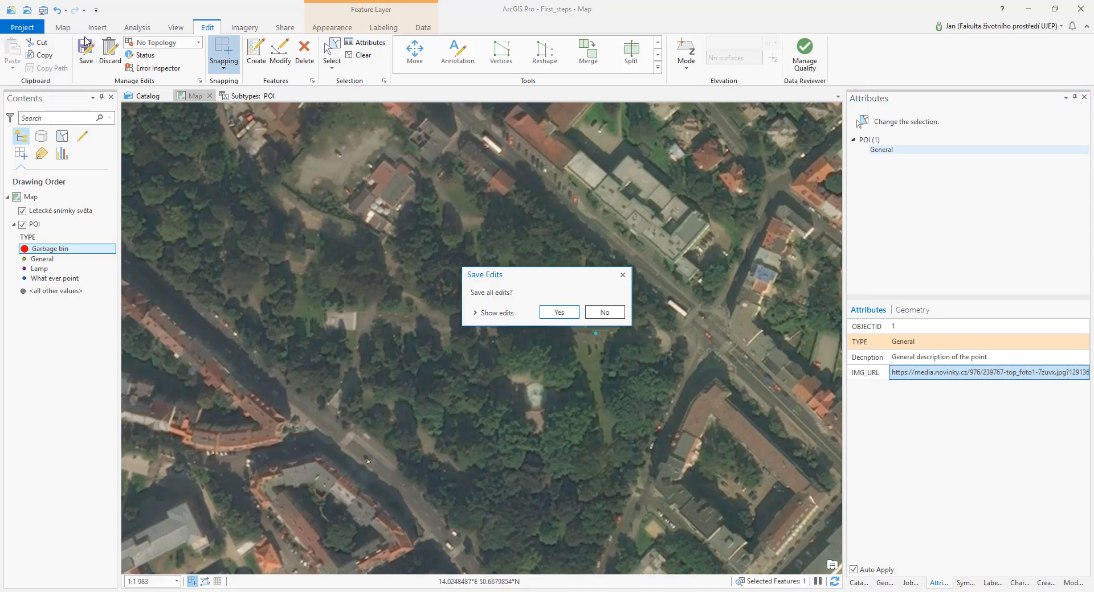
left_click(550, 310)
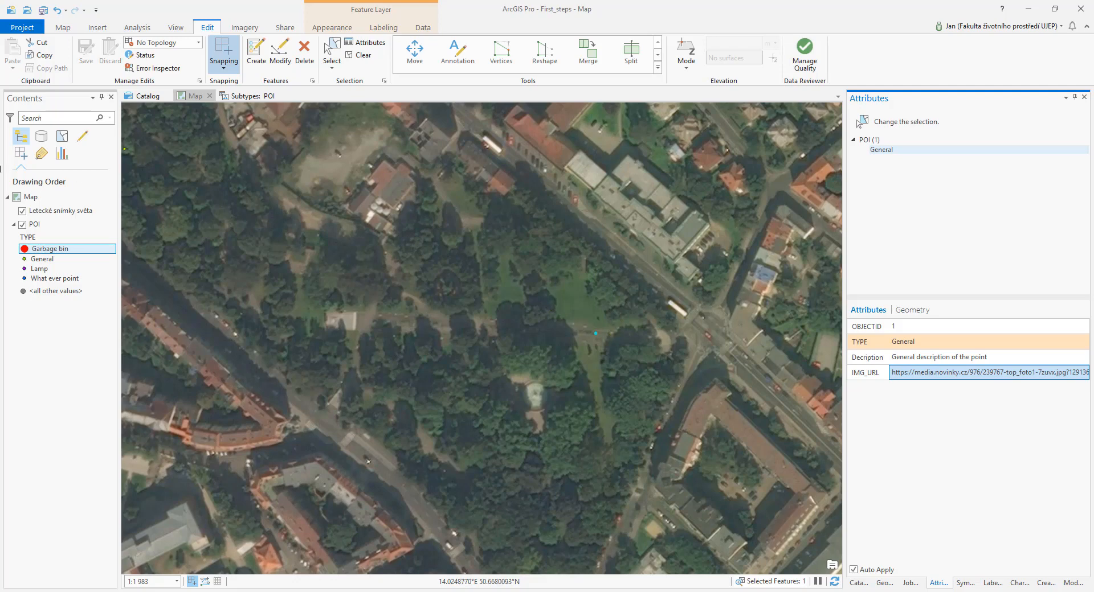
Step: Remove the Letecké snímky světa imagery layer from the map and clear the feature selection
right_click(57, 212)
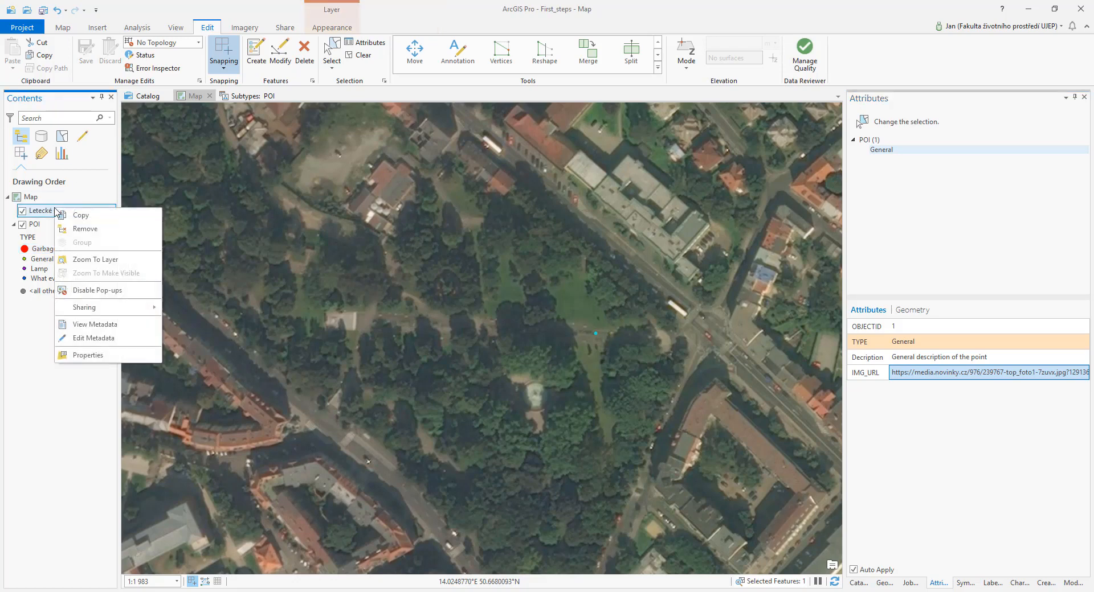
left_click(91, 233)
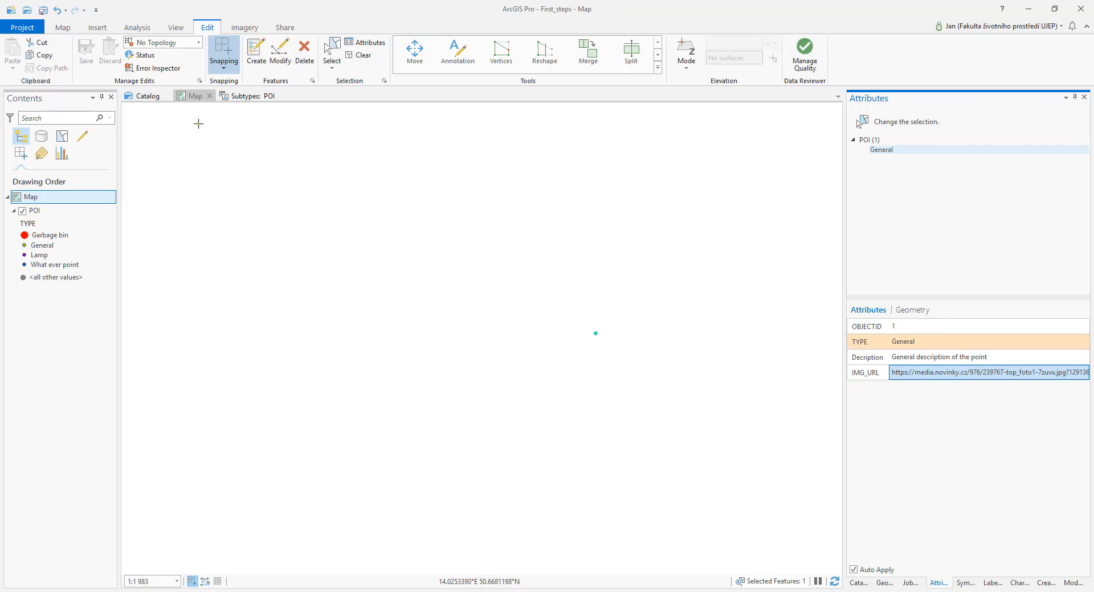
left_click(359, 55)
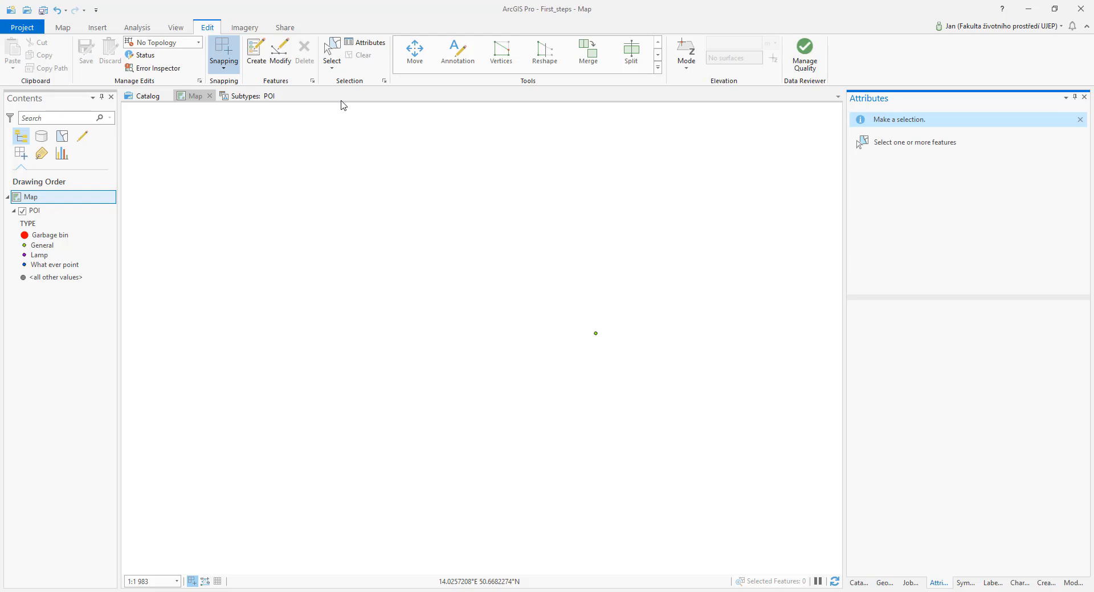
Step: Start sharing the map with the POI layer as a web layer
left_click(285, 28)
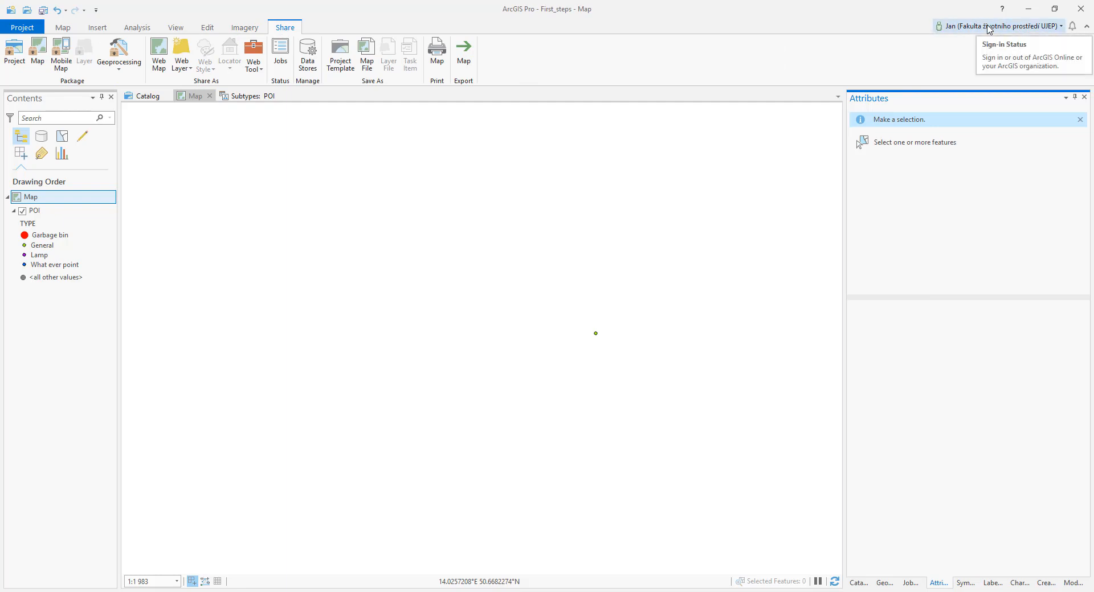
left_click(186, 69)
left_click(206, 88)
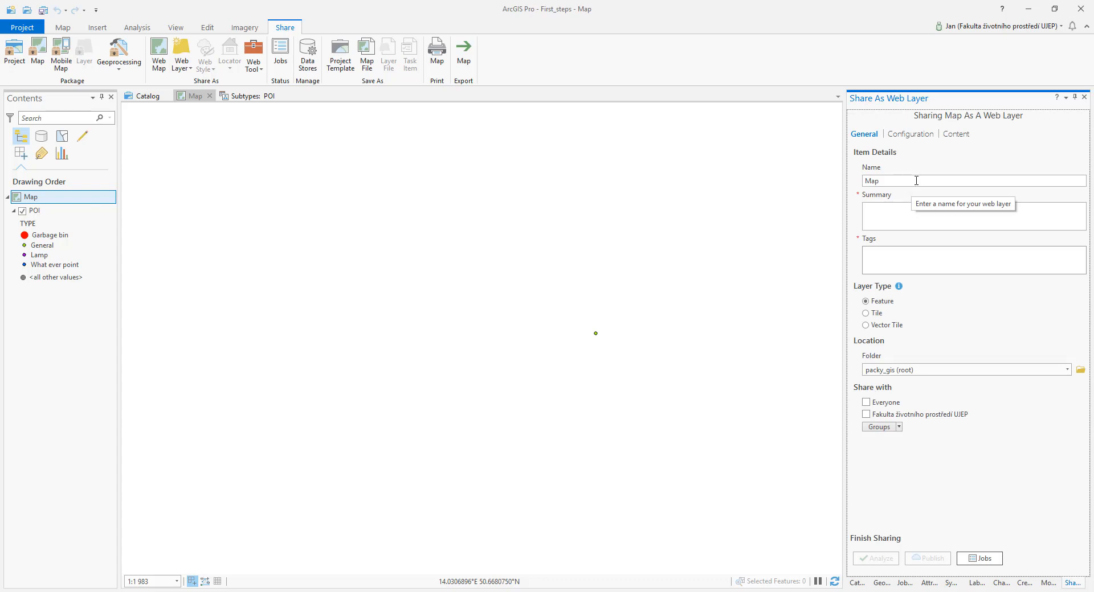
Step: Name the web layer POI_Usti and set its summary to "Mapping around the university"
double_click(917, 180)
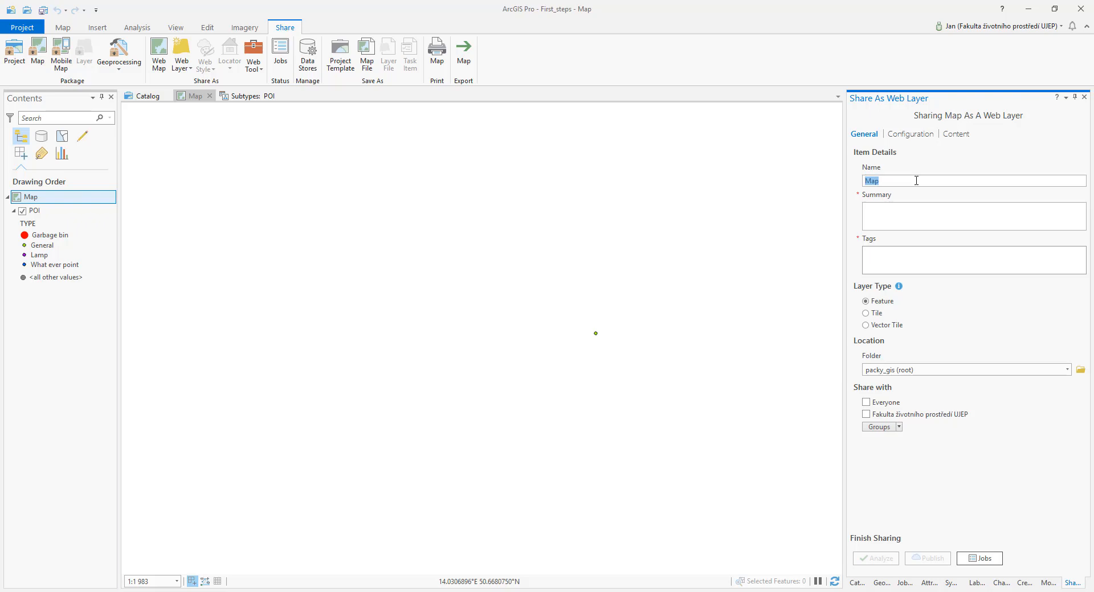
type("PO")
type("Mapping around the university")
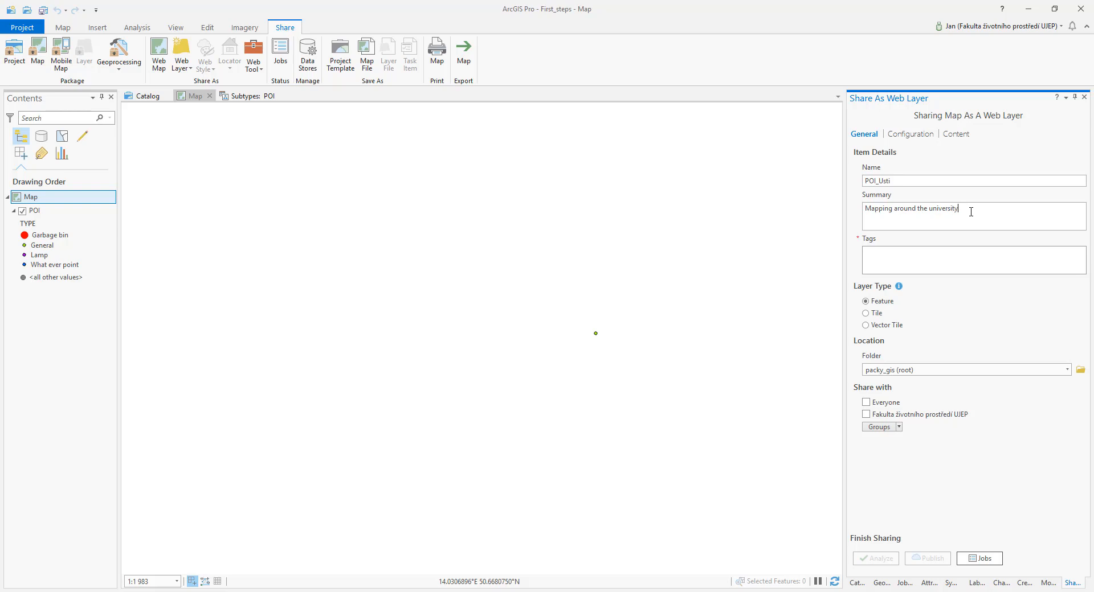
Step: Add the tags "usti nad labem", "points" and "mapping" to the web layer
key("Tab")
type("usti n")
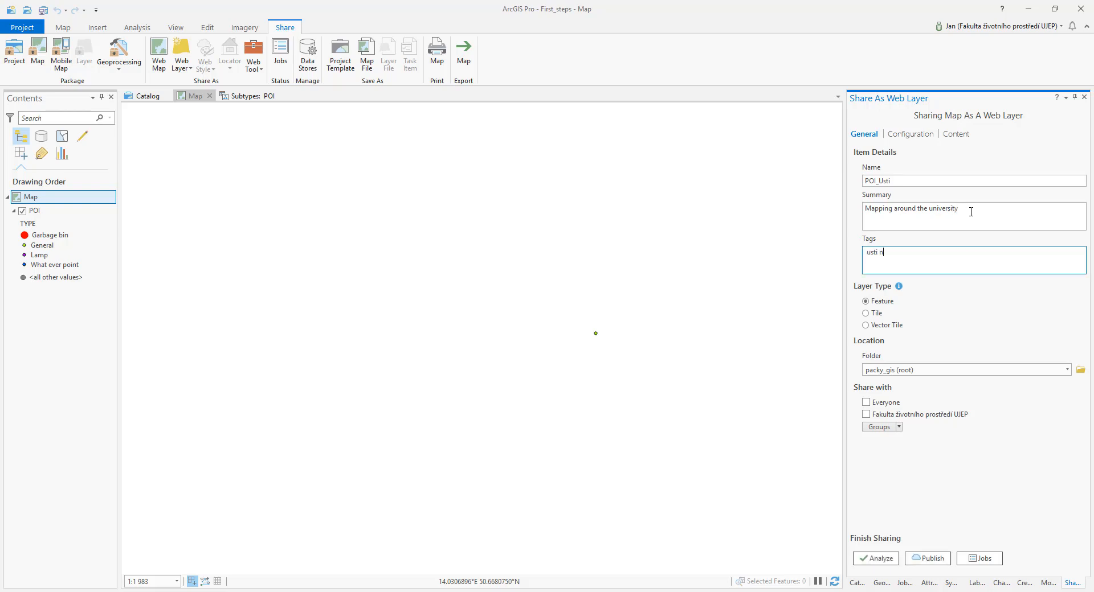
type("ad labem")
key("Return")
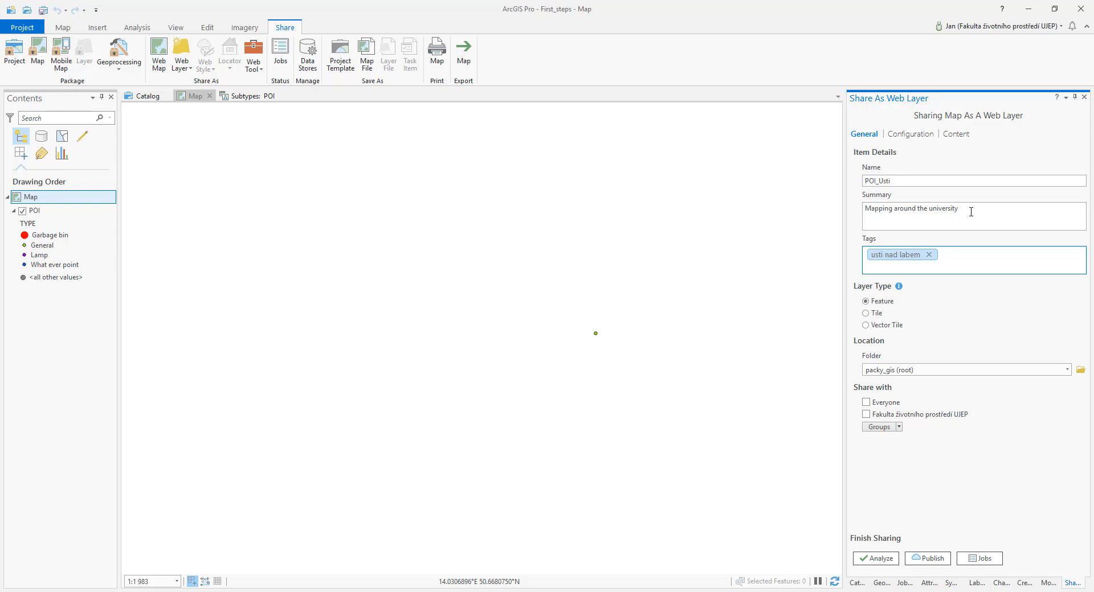
type("points")
key("Return")
type("mapping")
key("Return")
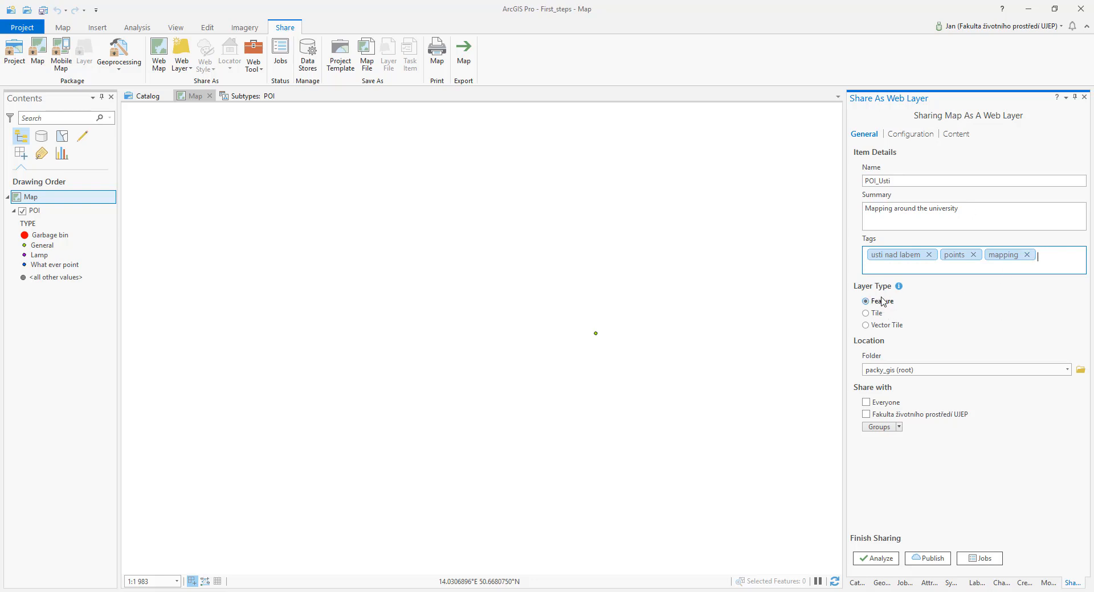
Step: Set GIS_Erasmus as the web layer's destination folder and leave the sharing groups unselected
left_click(1067, 370)
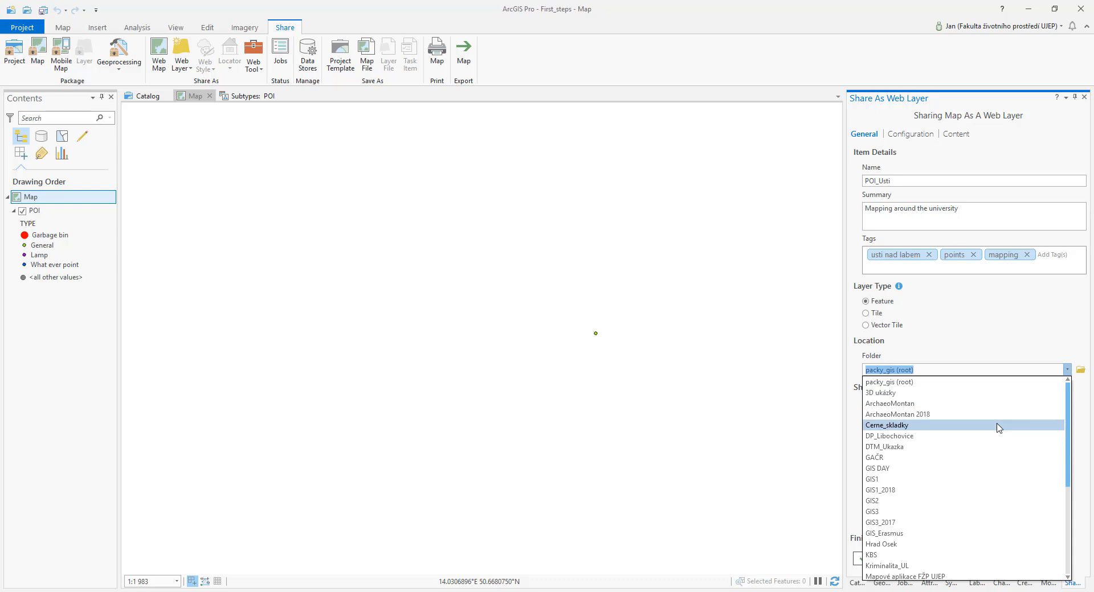
scroll(999, 429, "down", 4)
scroll(999, 428, "down", 1)
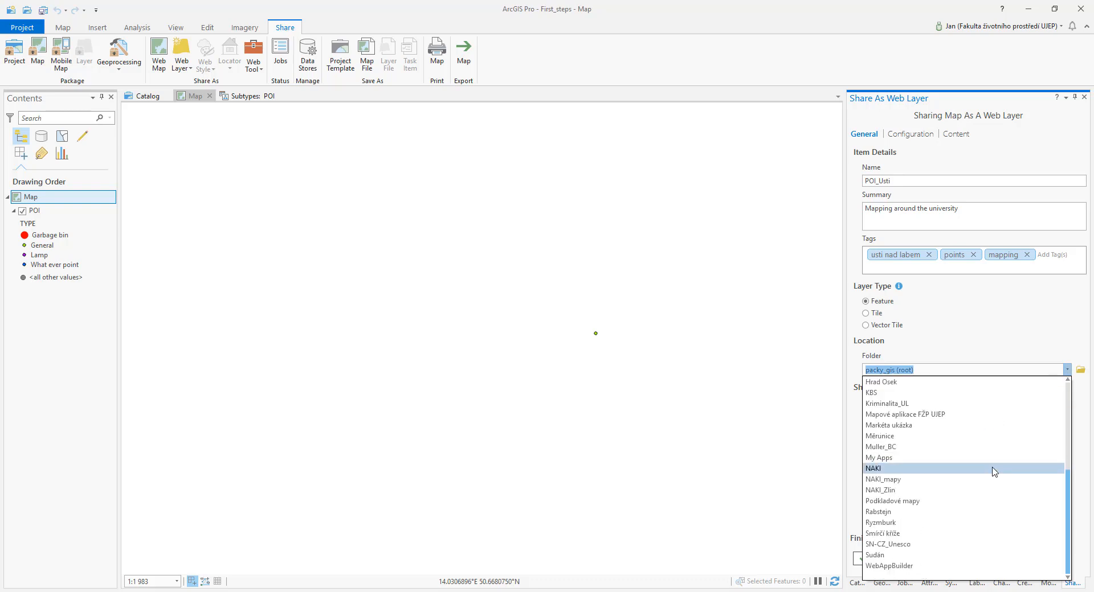
scroll(994, 471, "up", 5)
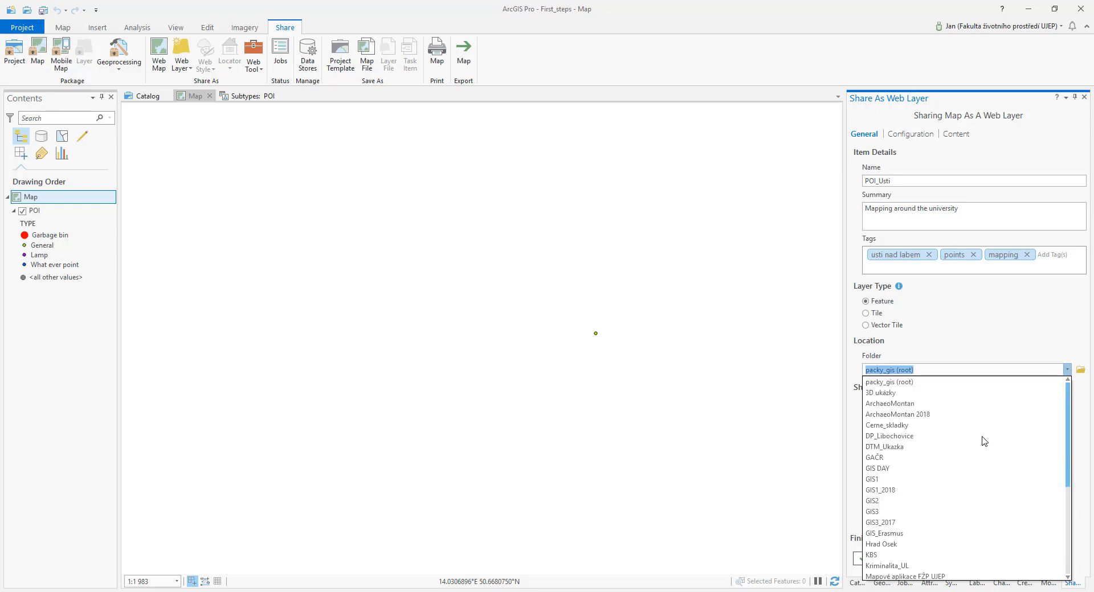
left_click(967, 327)
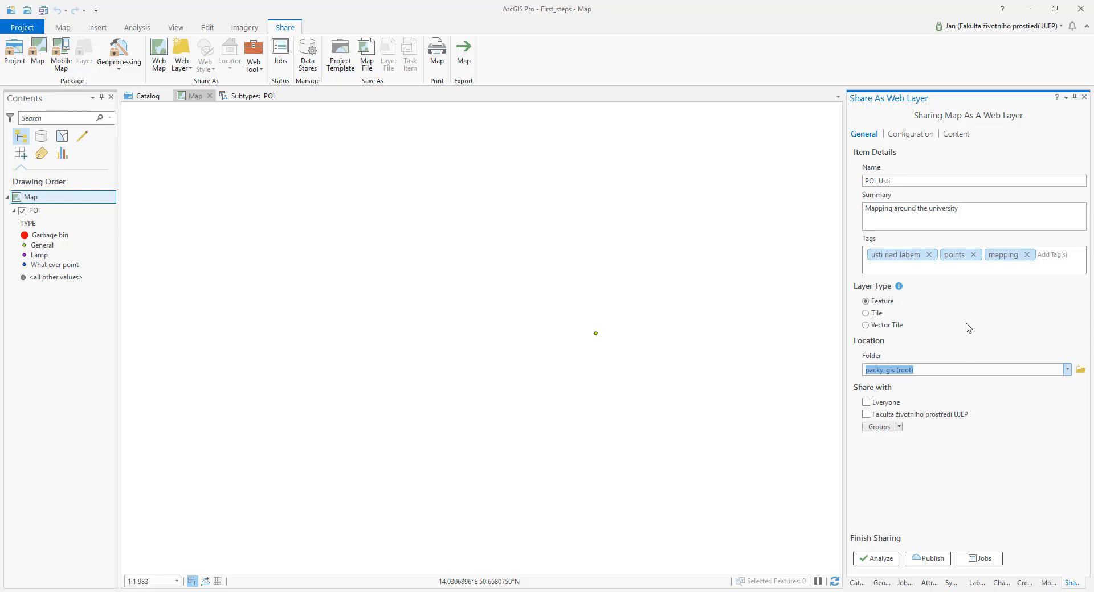
left_click(1067, 370)
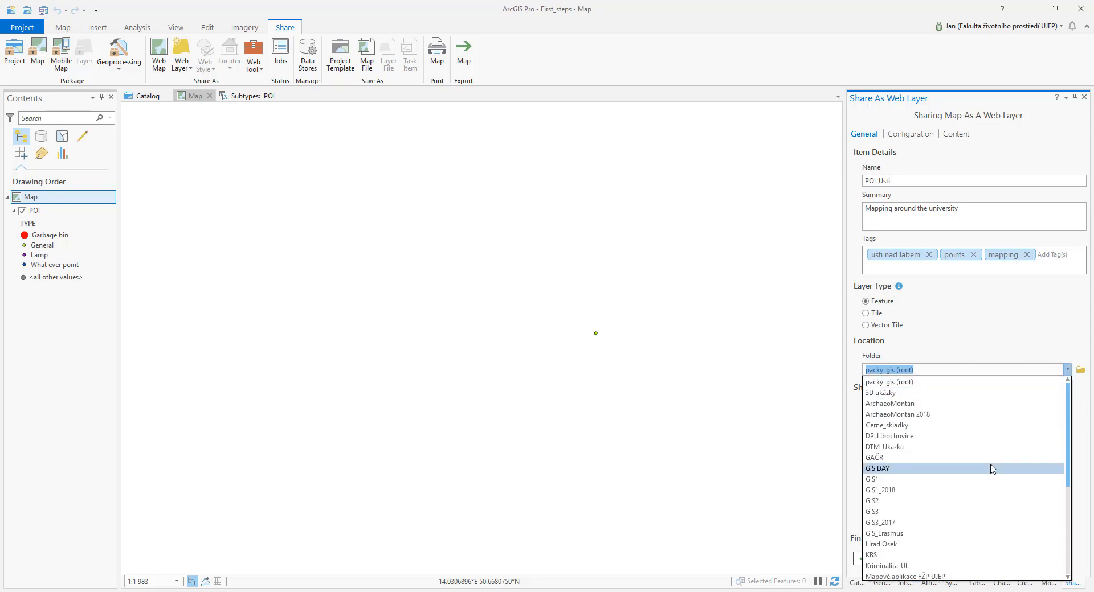
scroll(991, 468, "down", 1)
scroll(992, 468, "down", 1)
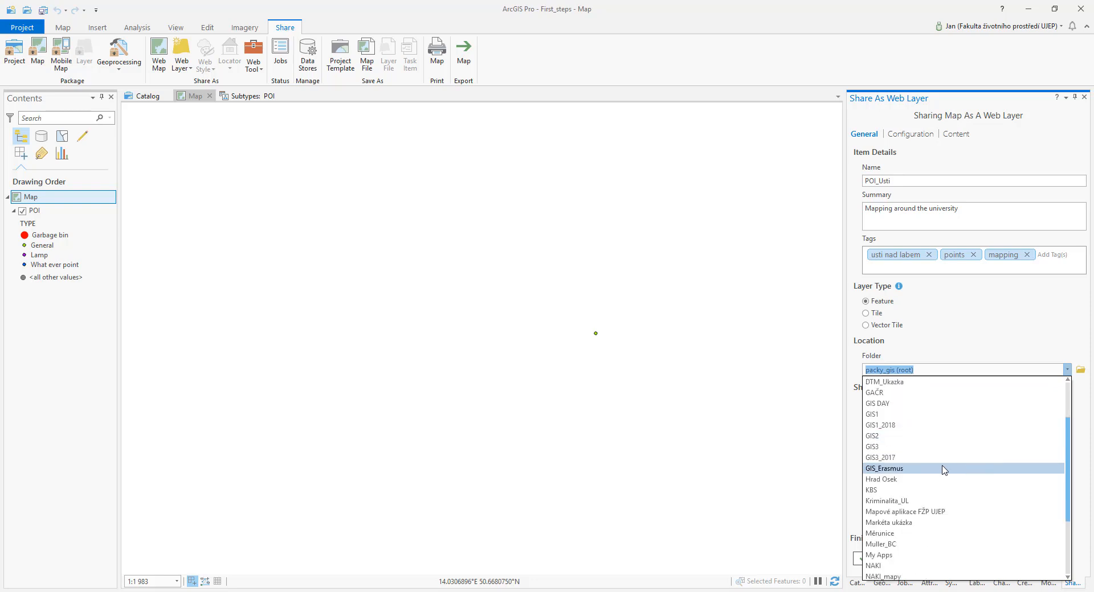
left_click(900, 471)
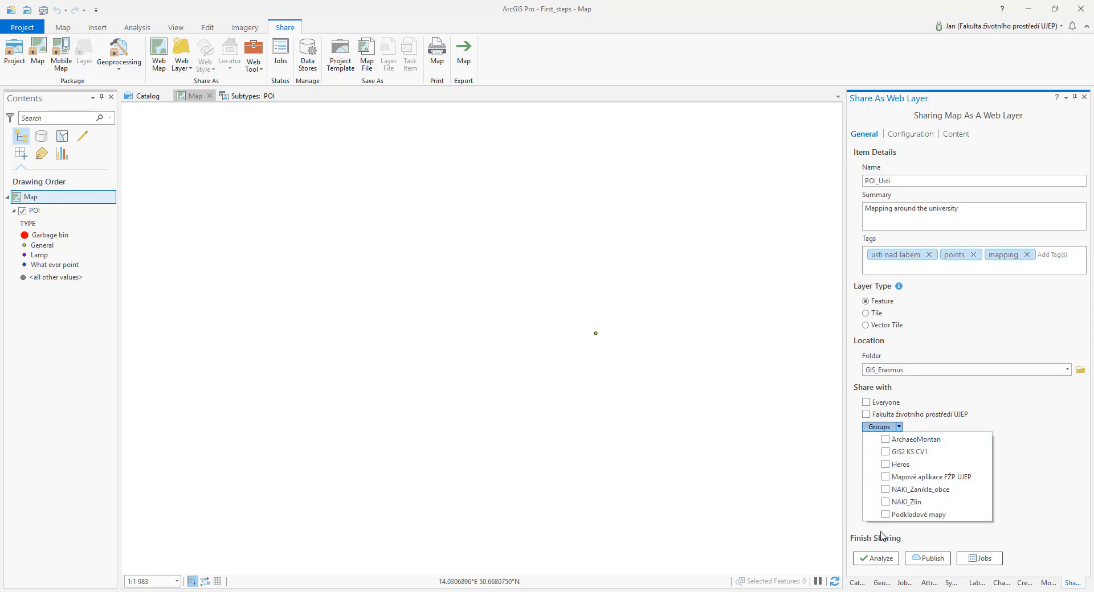
left_click(1003, 420)
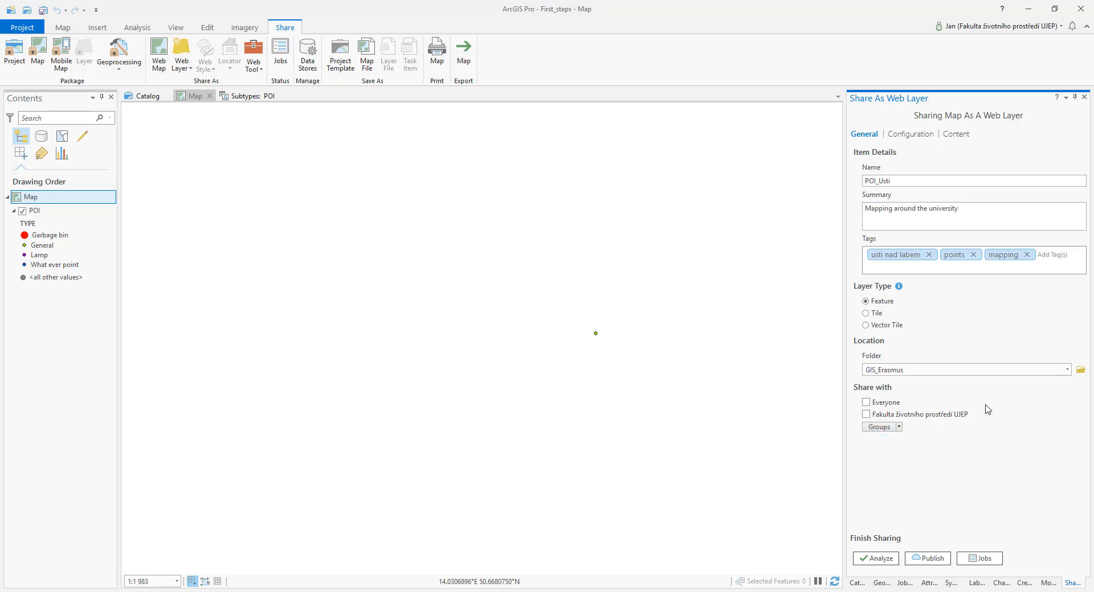
Step: Enable editing with add, update and delete rights, sync and data export, and publish the web layer
left_click(902, 135)
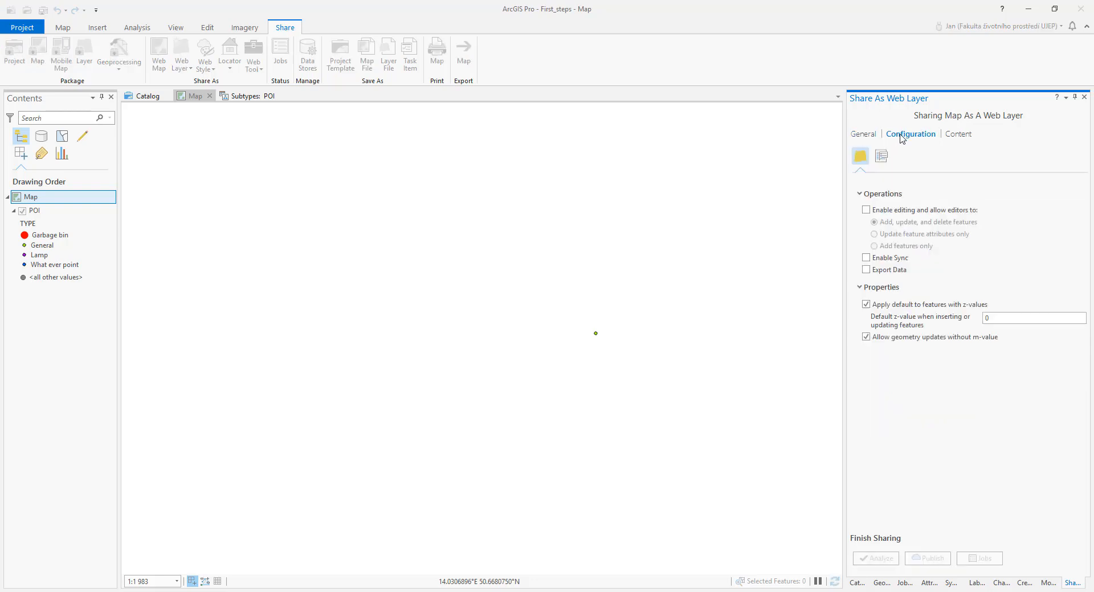
left_click(867, 212)
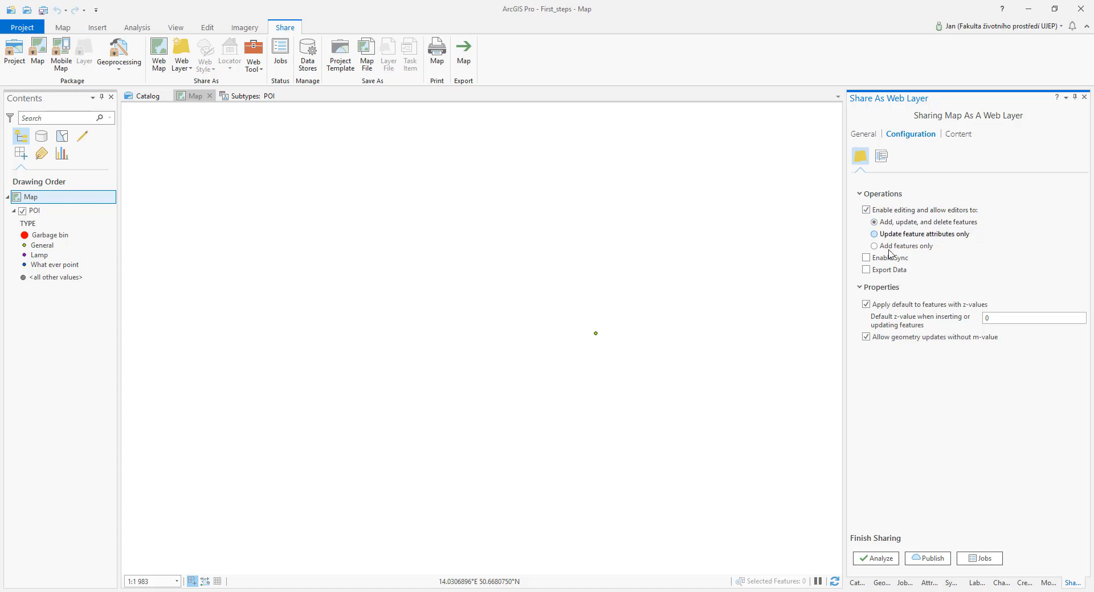
left_click(866, 258)
left_click(866, 270)
left_click(919, 561)
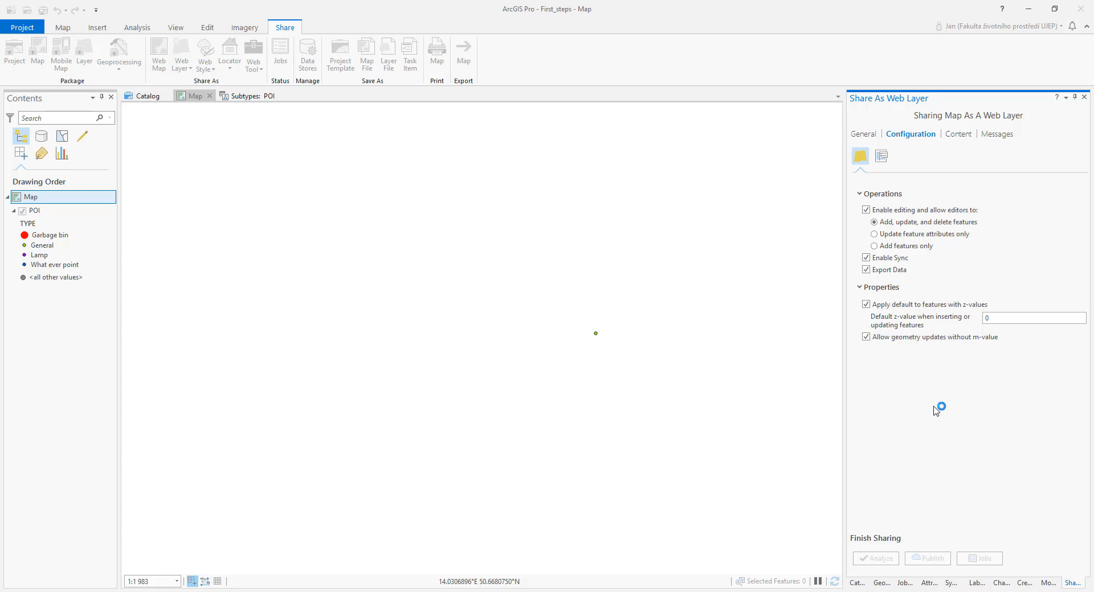
left_click(562, 295)
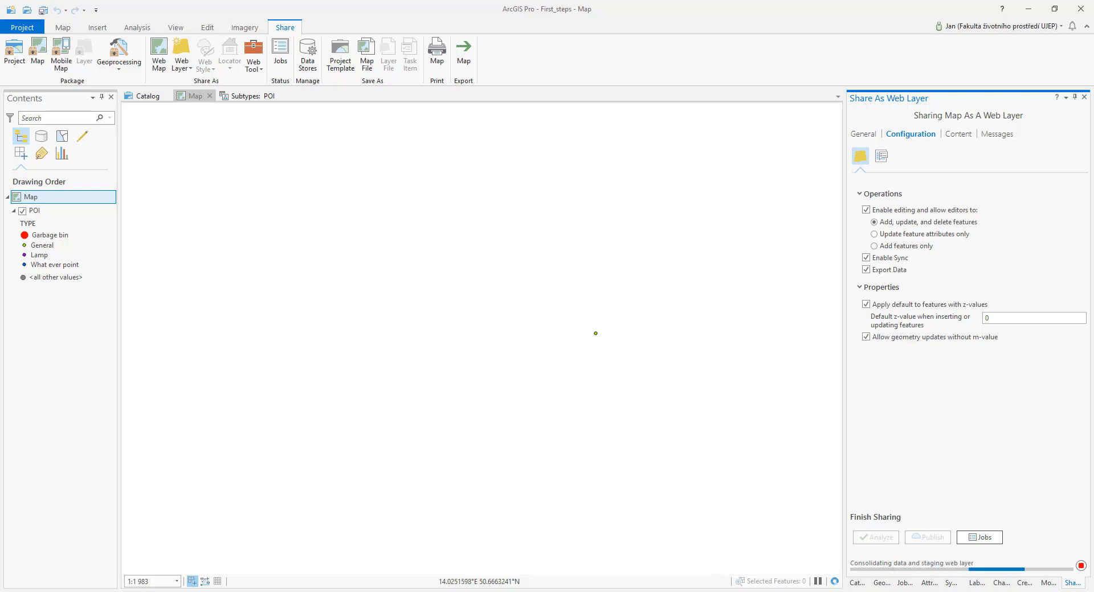
Step: Switch to ArcGIS Online in the browser and show the GIS_Erasmus folder in the user's own content
left_click_drag(0, 48, 504, 106)
double_click(503, 106)
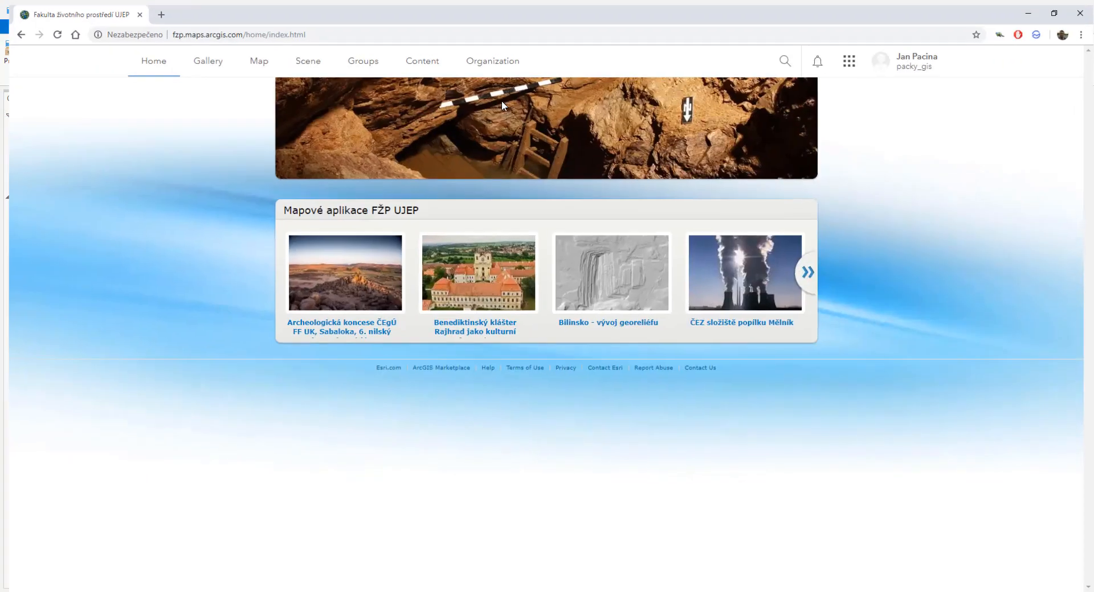
left_click(410, 58)
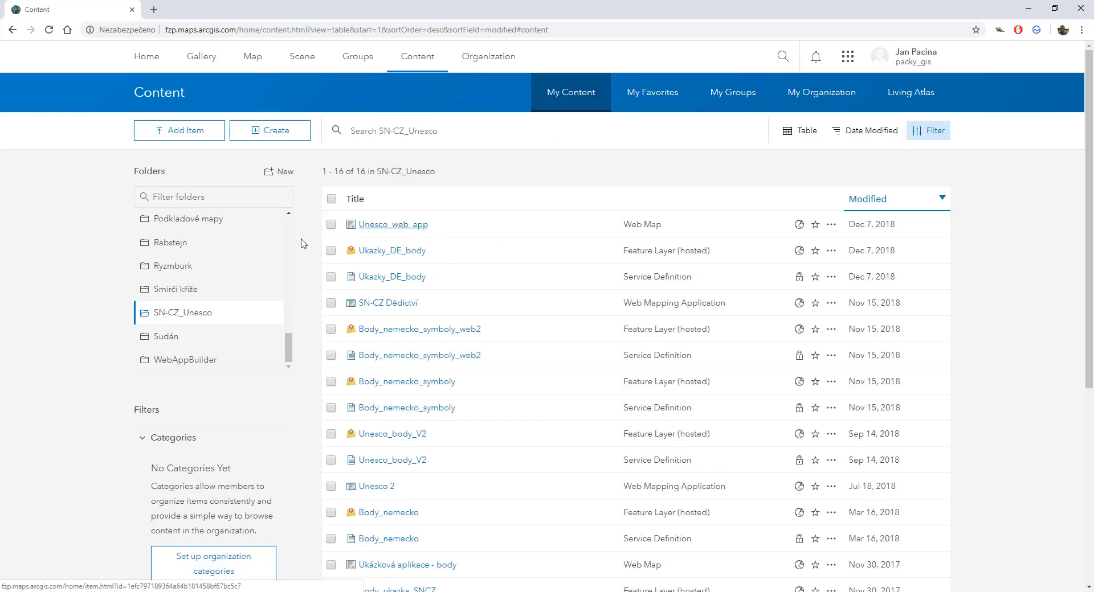
scroll(208, 294, "up", 3)
scroll(207, 294, "up", 4)
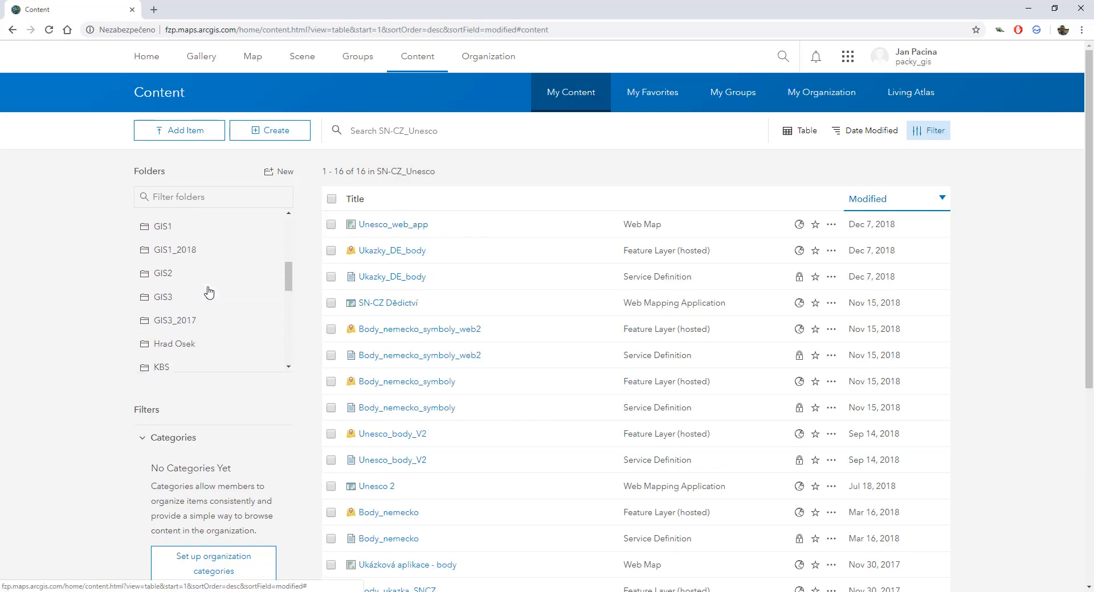
scroll(199, 294, "up", 3)
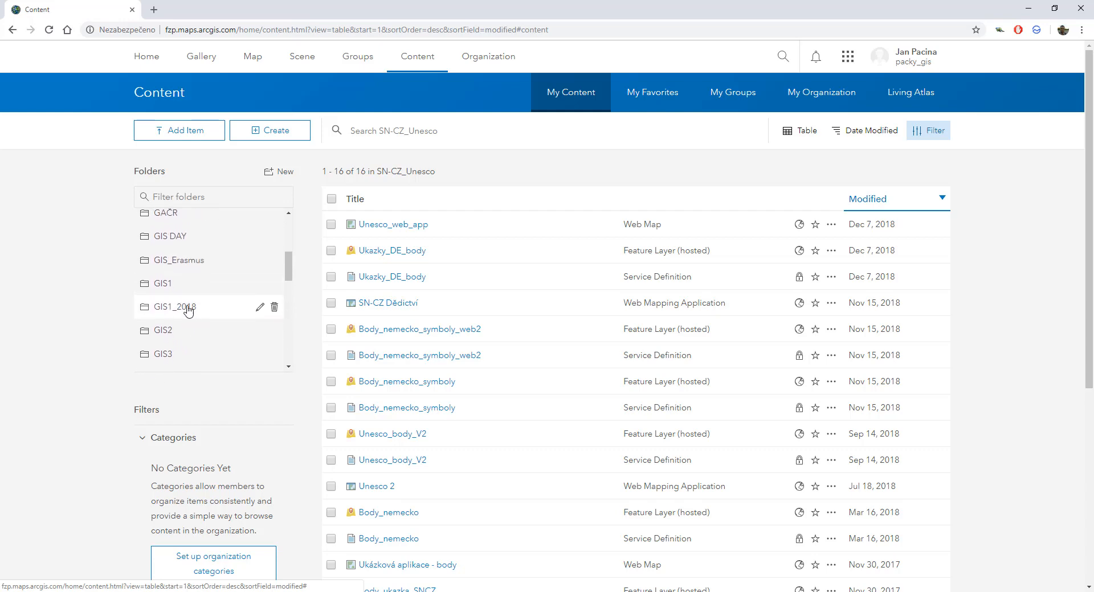
left_click(186, 262)
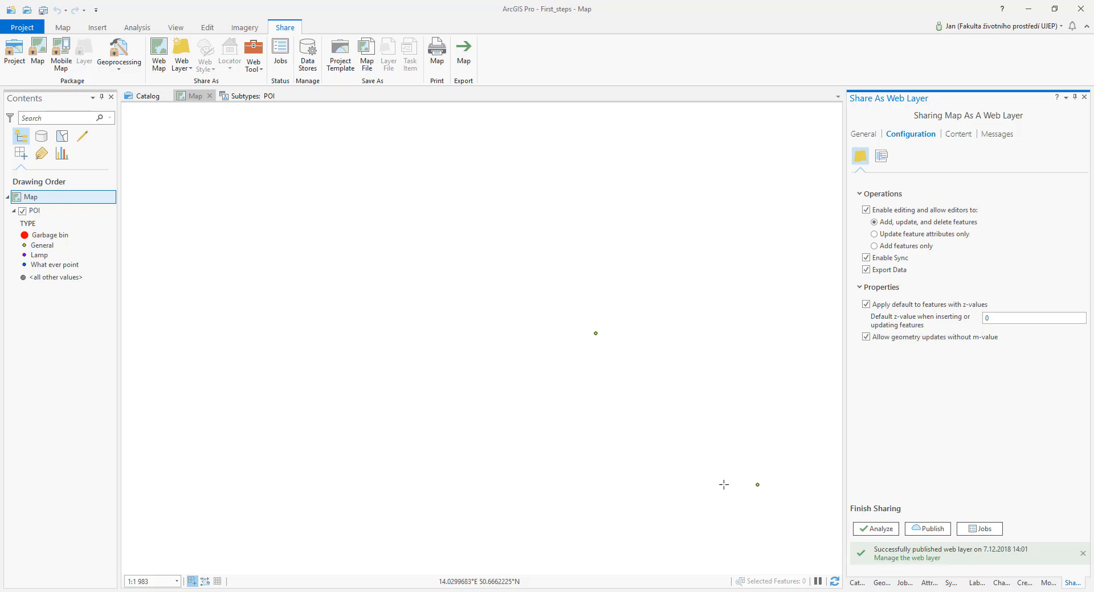
Step: Return to the browser once publishing is done and refresh the item list of the GIS_Erasmus folder
left_click(497, 591)
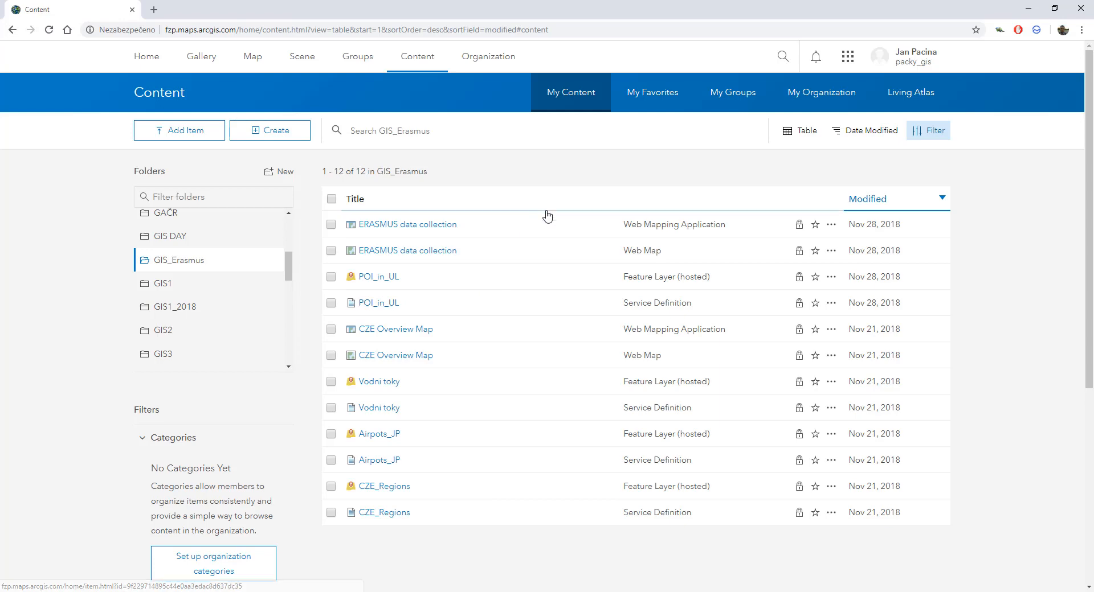
scroll(547, 219, "down", 5)
scroll(544, 223, "up", 5)
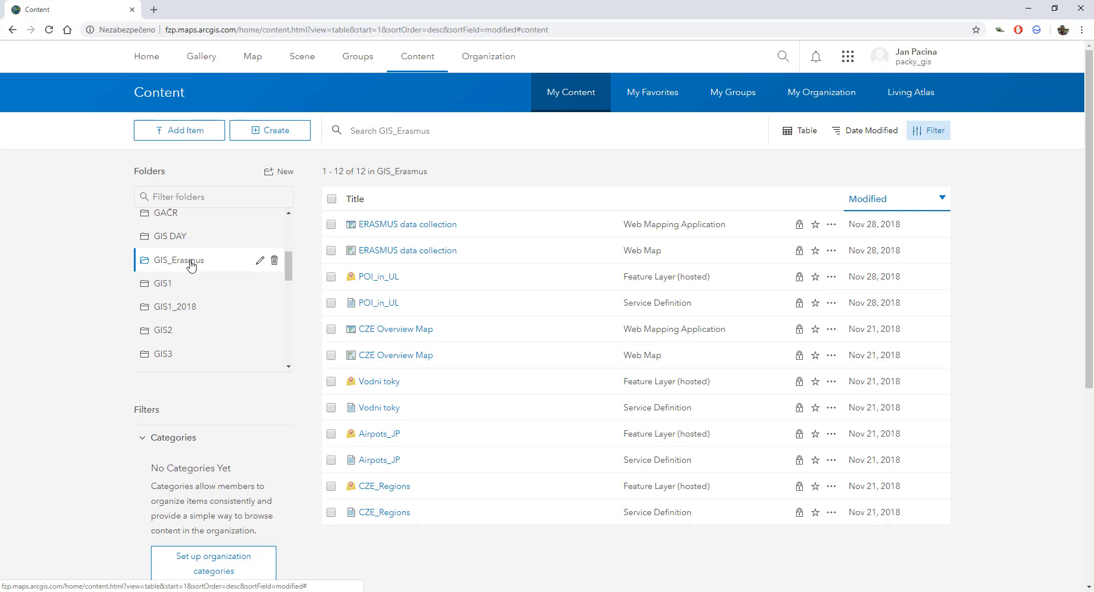
left_click(484, 229)
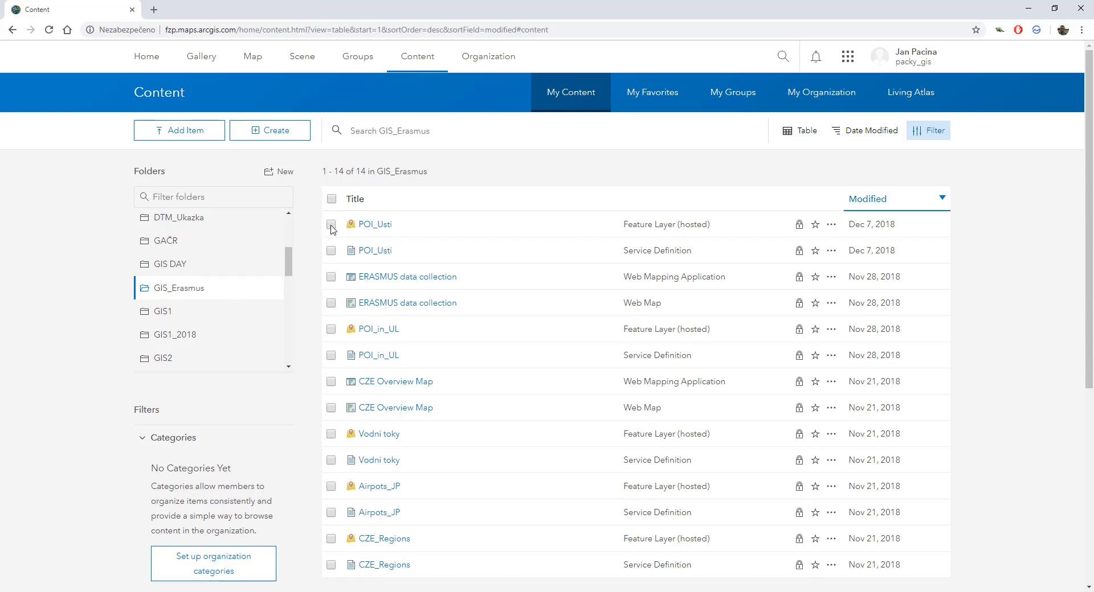
Step: Open the item page of the POI_Usti hosted feature layer and enable attachments for its POI layer
left_click(389, 228)
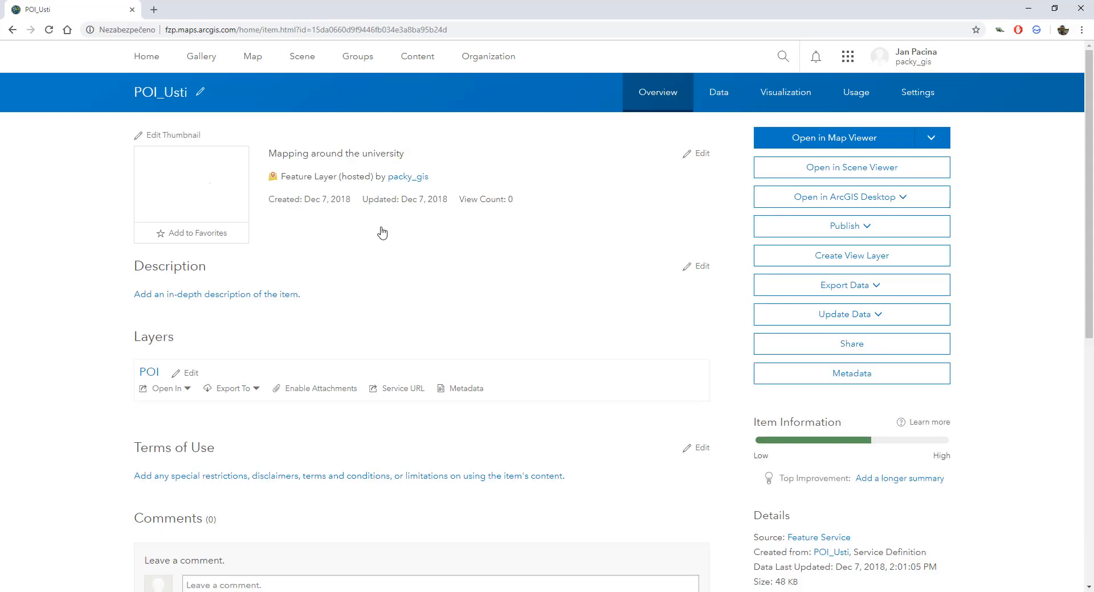
left_click(311, 392)
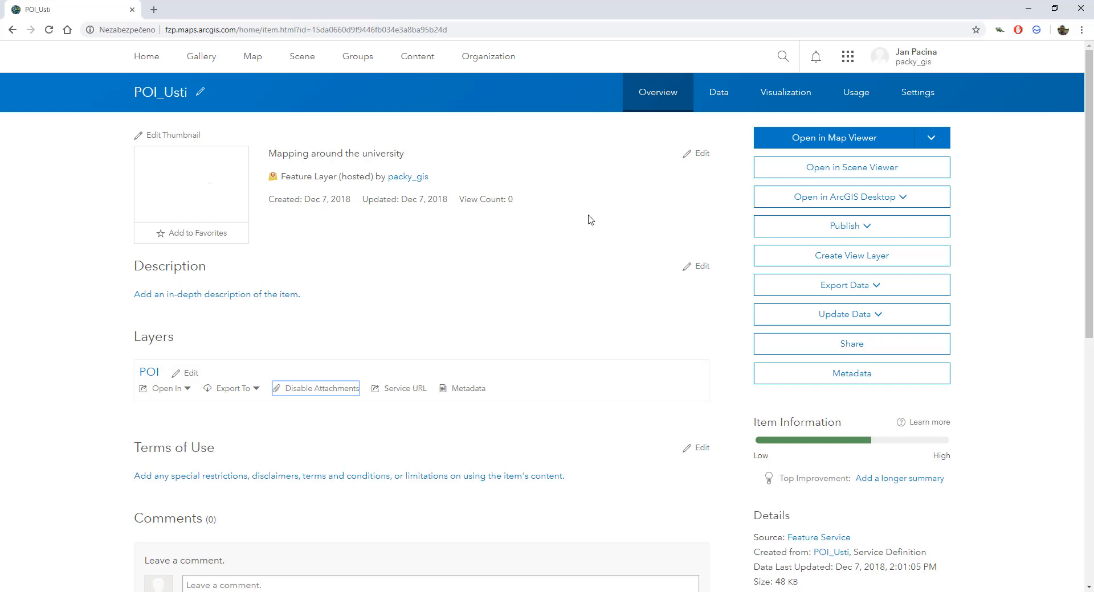
Step: Open the POI_Usti layer in Map Viewer and change the basemap to Snímky
left_click(832, 139)
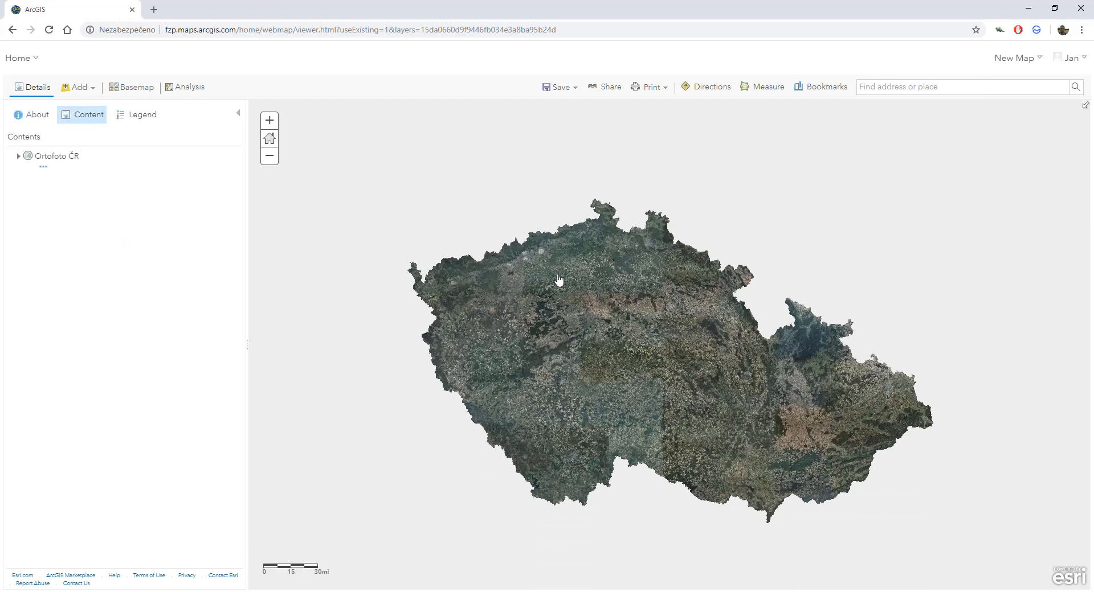
left_click(174, 88)
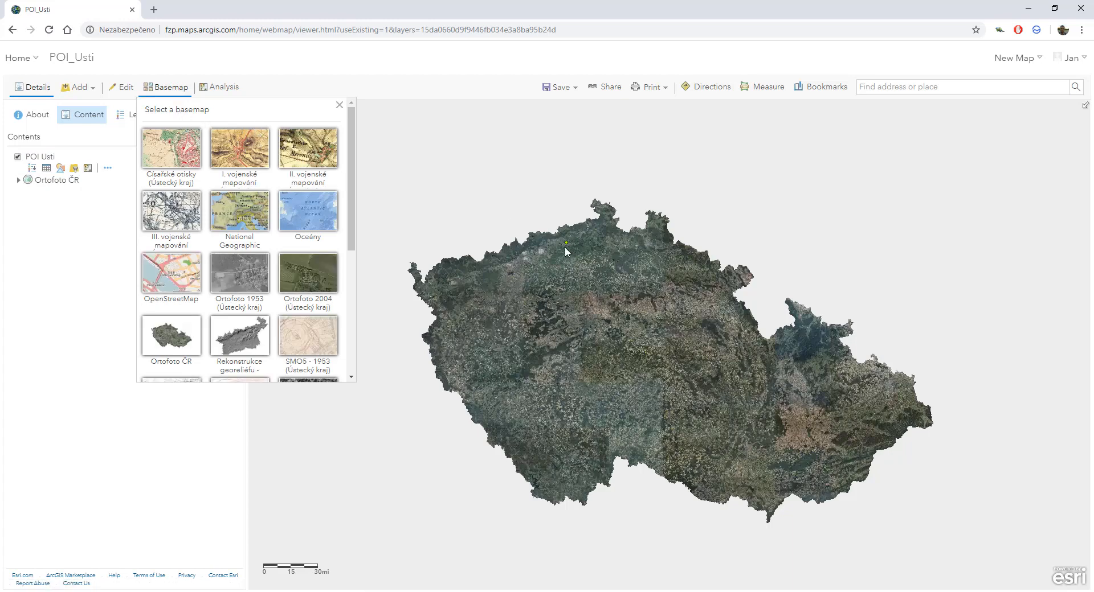
scroll(350, 159, "down", 5)
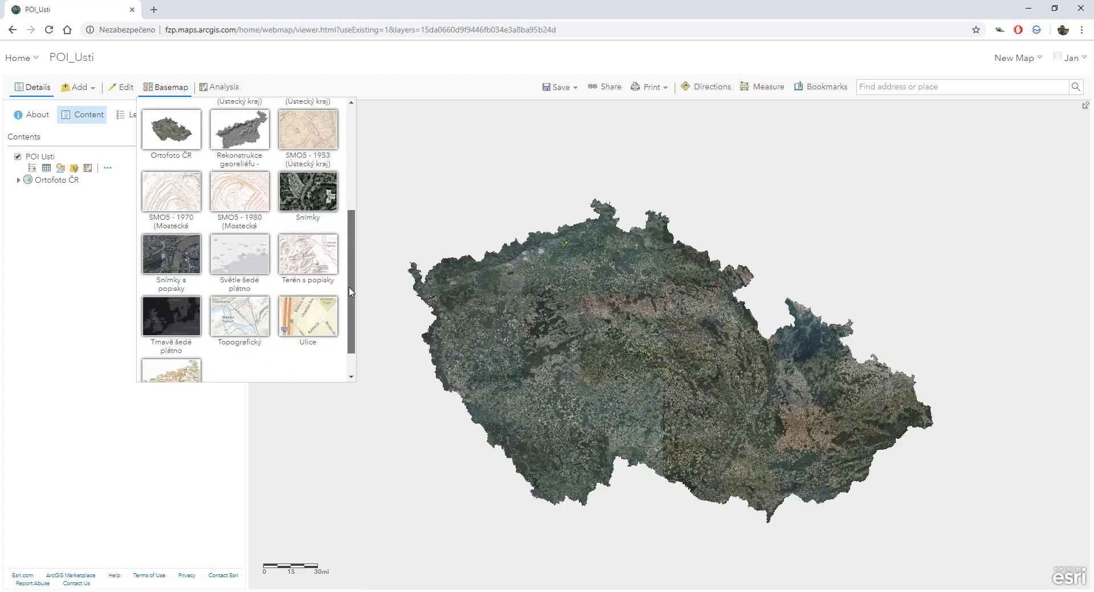
left_click(304, 157)
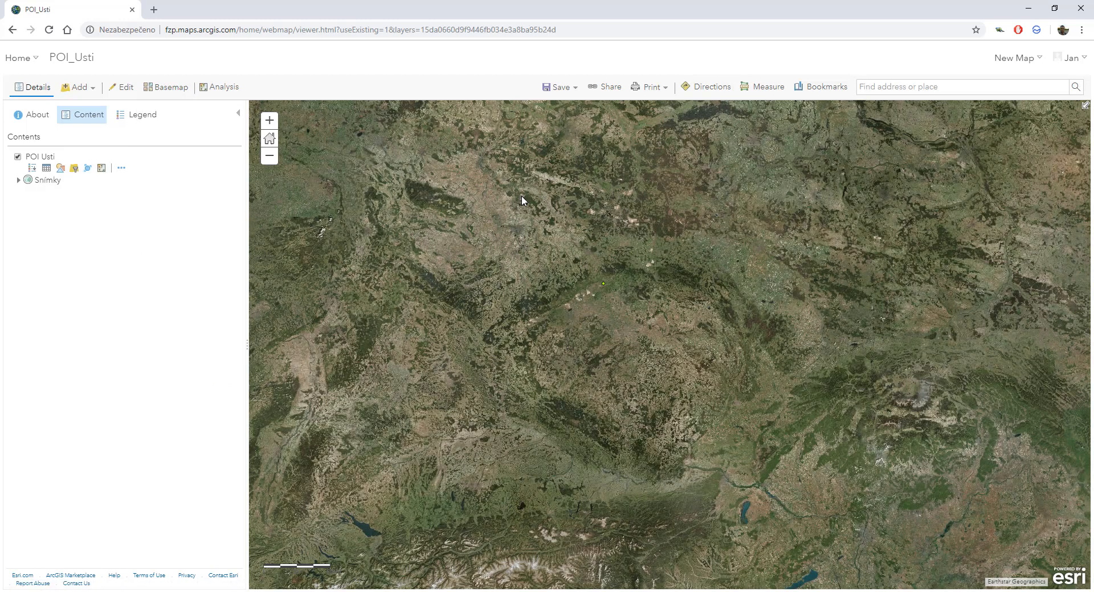
Step: Zoom the web map to the published point in the park to examine its location on the imagery
scroll(621, 265, "up", 8)
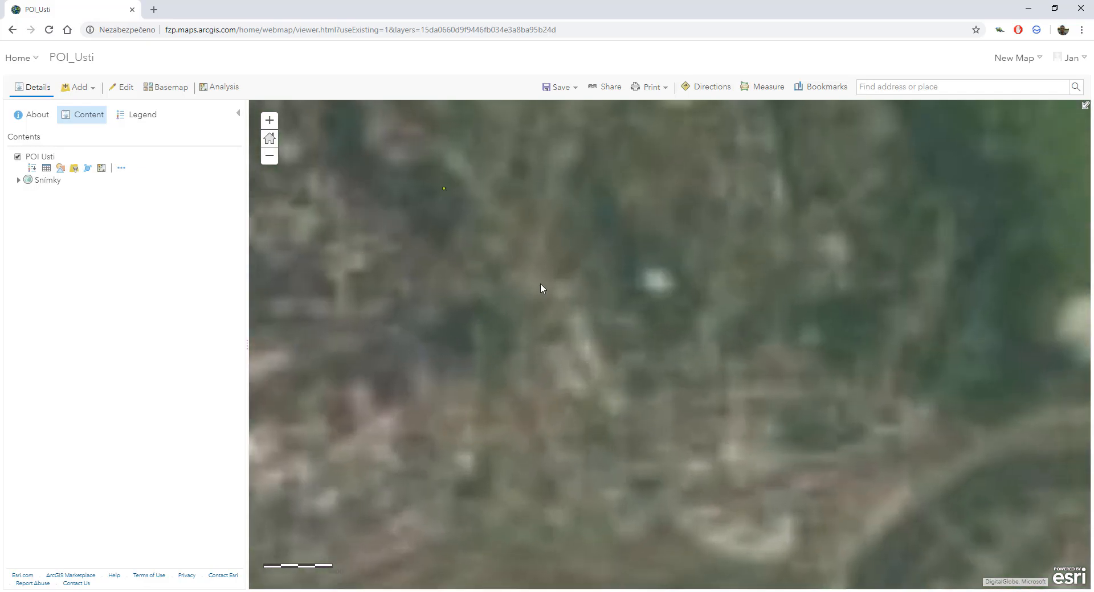
scroll(669, 355, "up", 8)
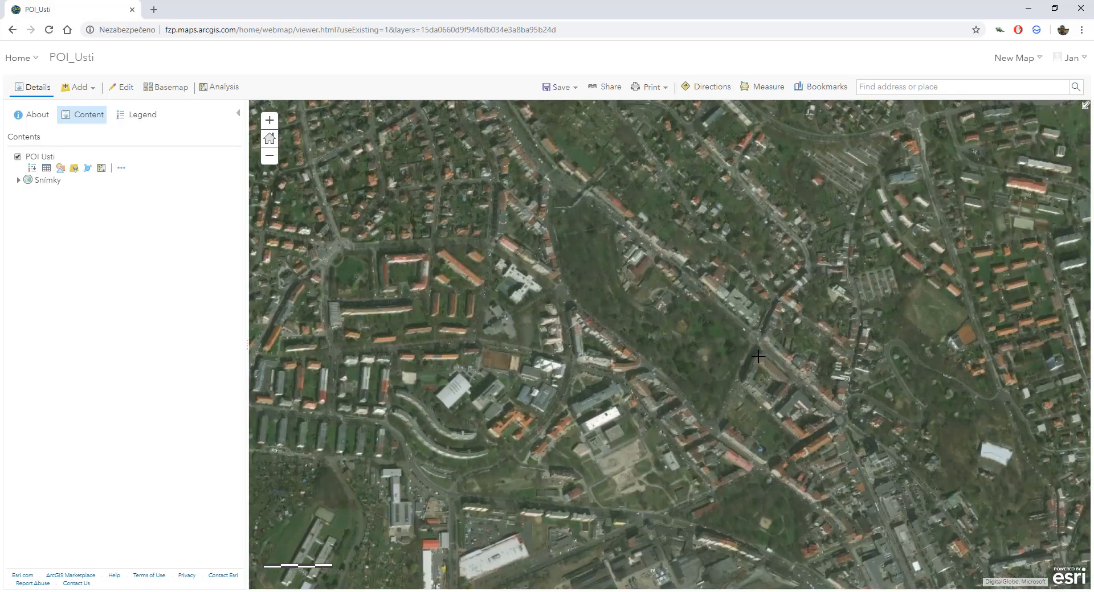
scroll(629, 349, "down", 3)
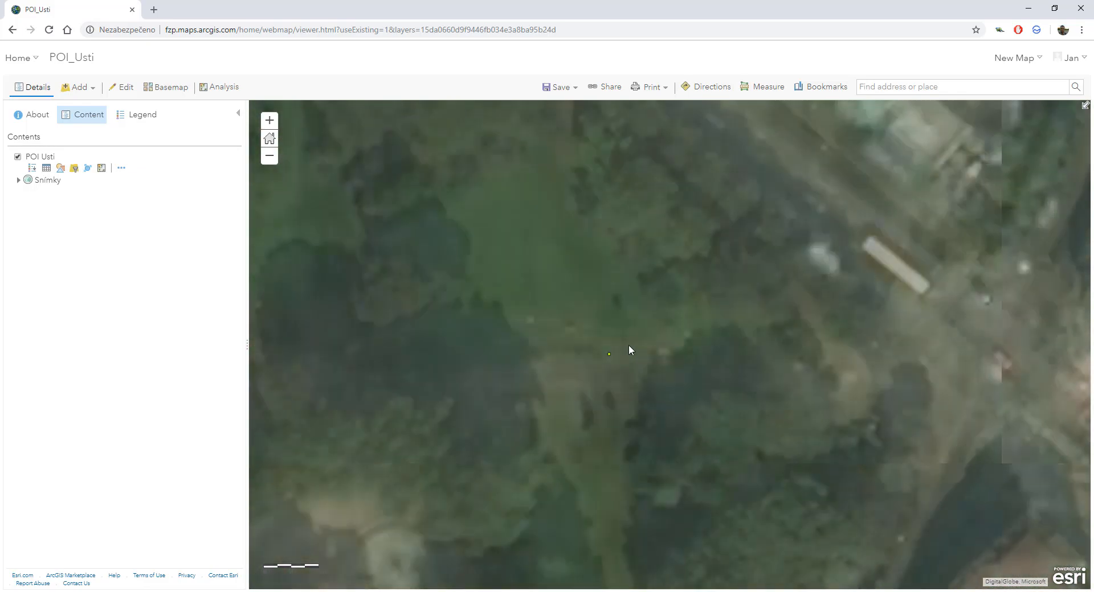
scroll(518, 305, "down", 3)
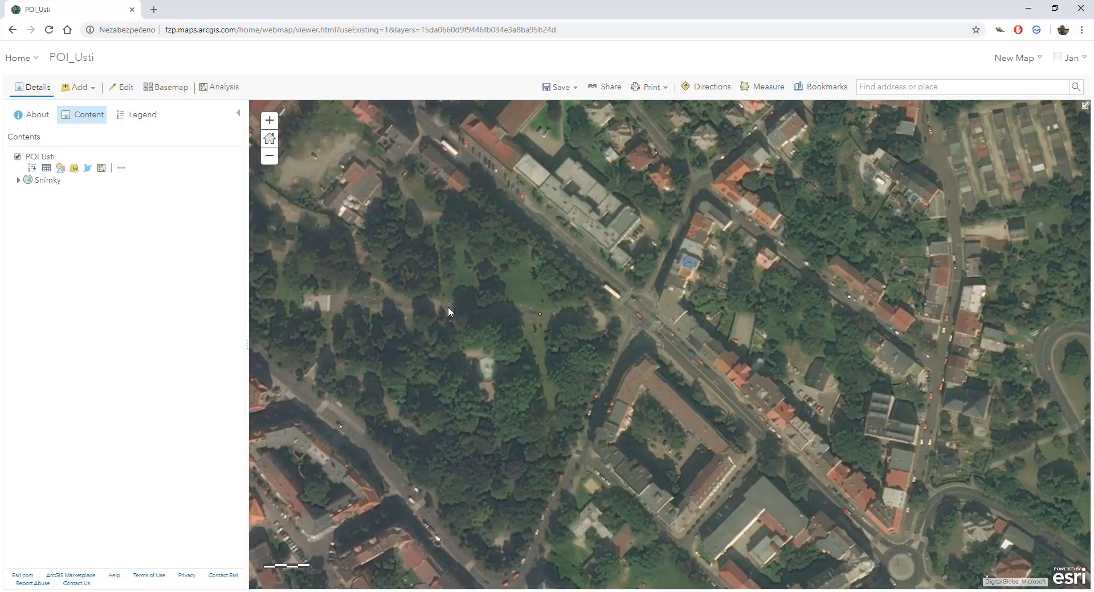
Step: Add a What ever point in the park northwest of the existing General point, leaving its description and image URL blank
left_click_drag(447, 306, 657, 350)
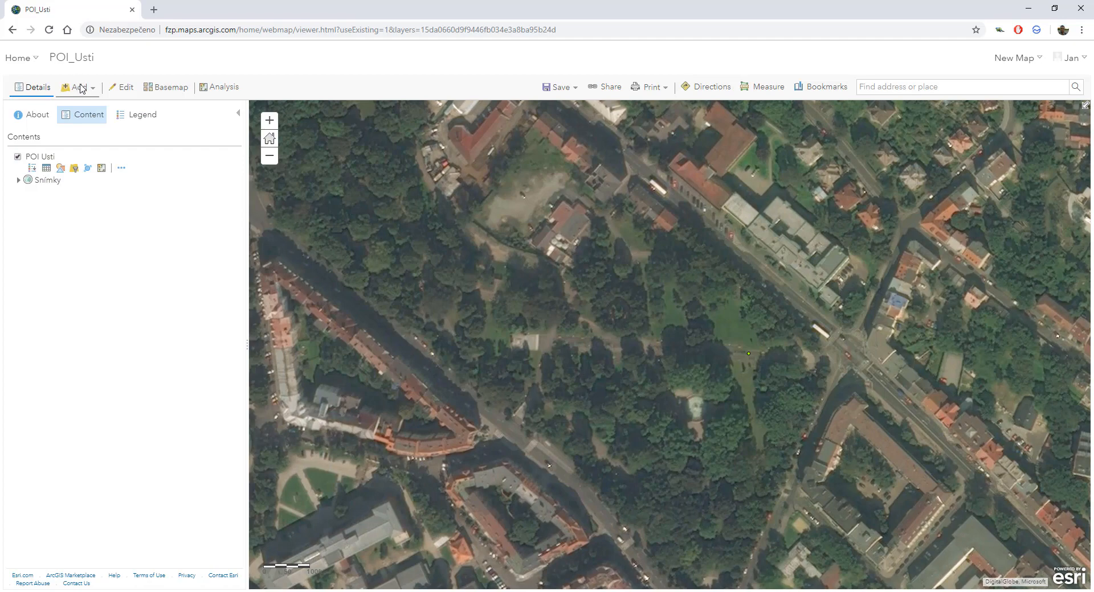
left_click(116, 89)
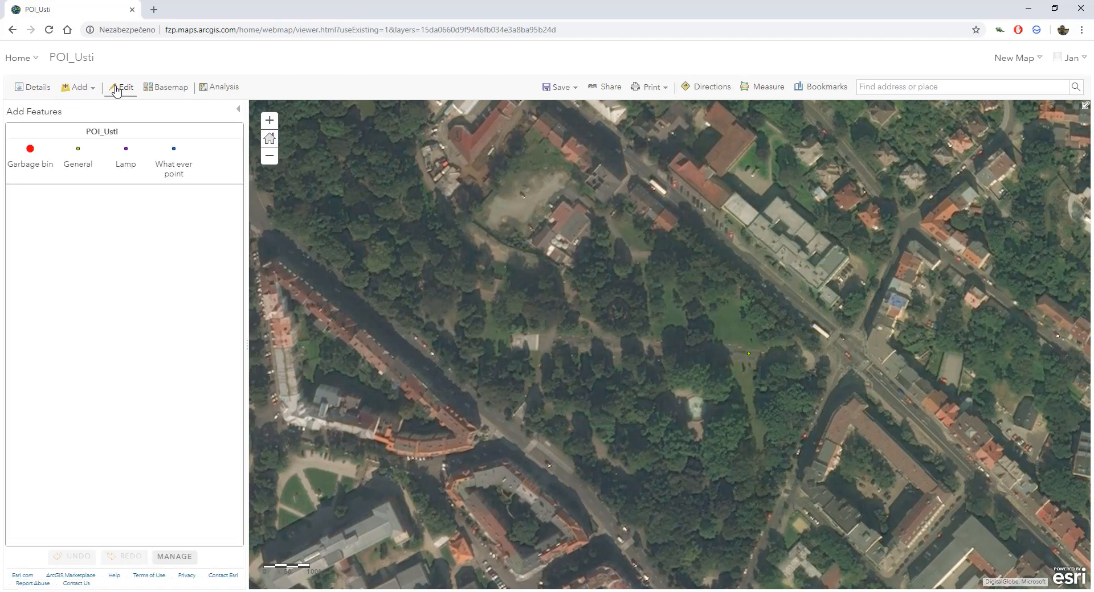
left_click(172, 157)
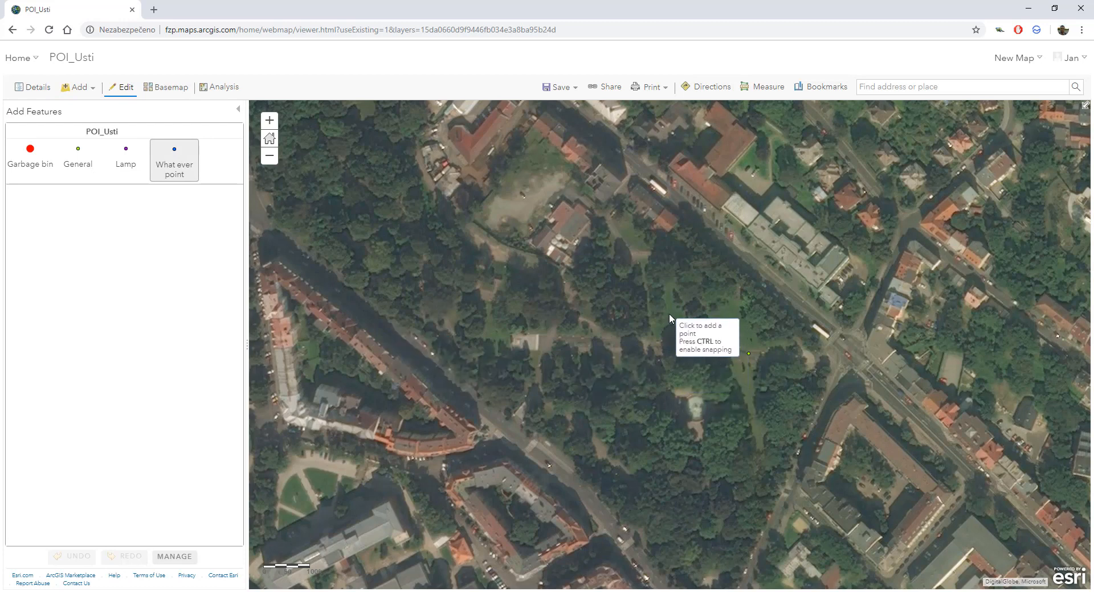
left_click(669, 313)
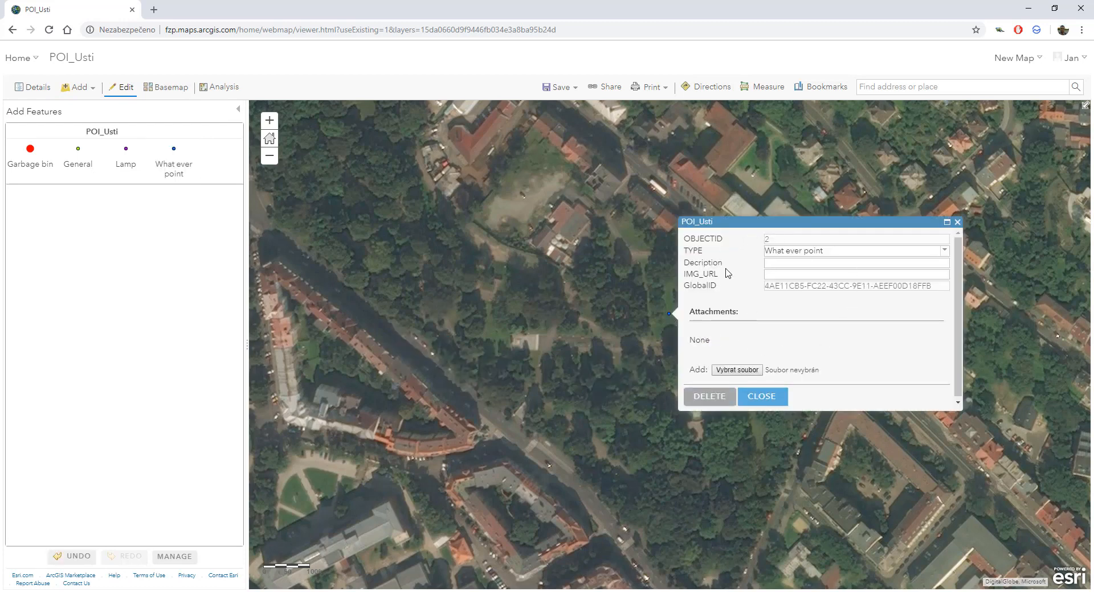
left_click(786, 262)
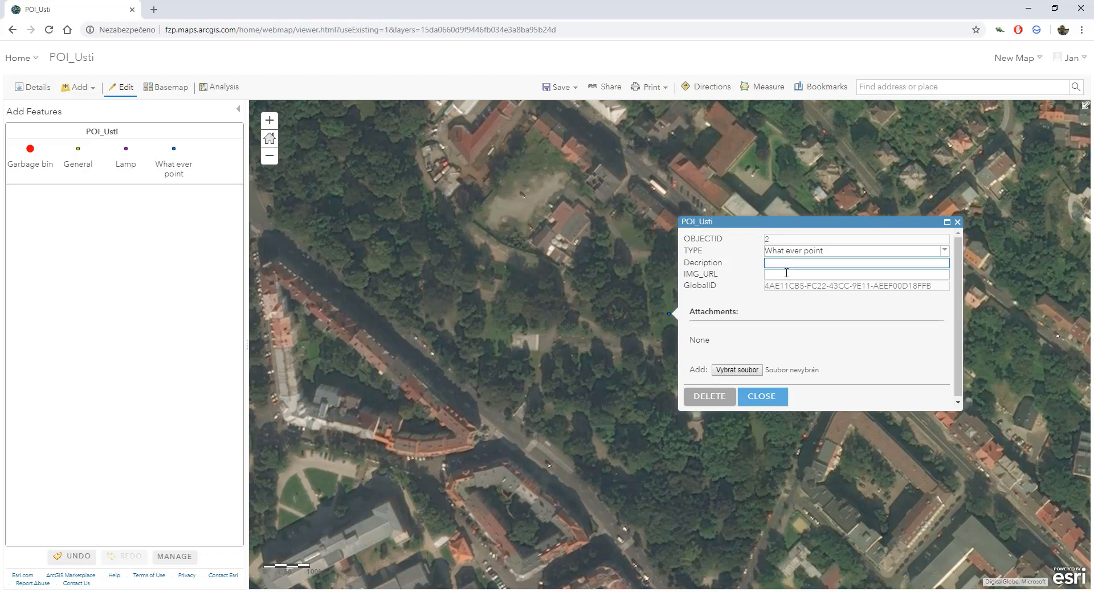
left_click(786, 273)
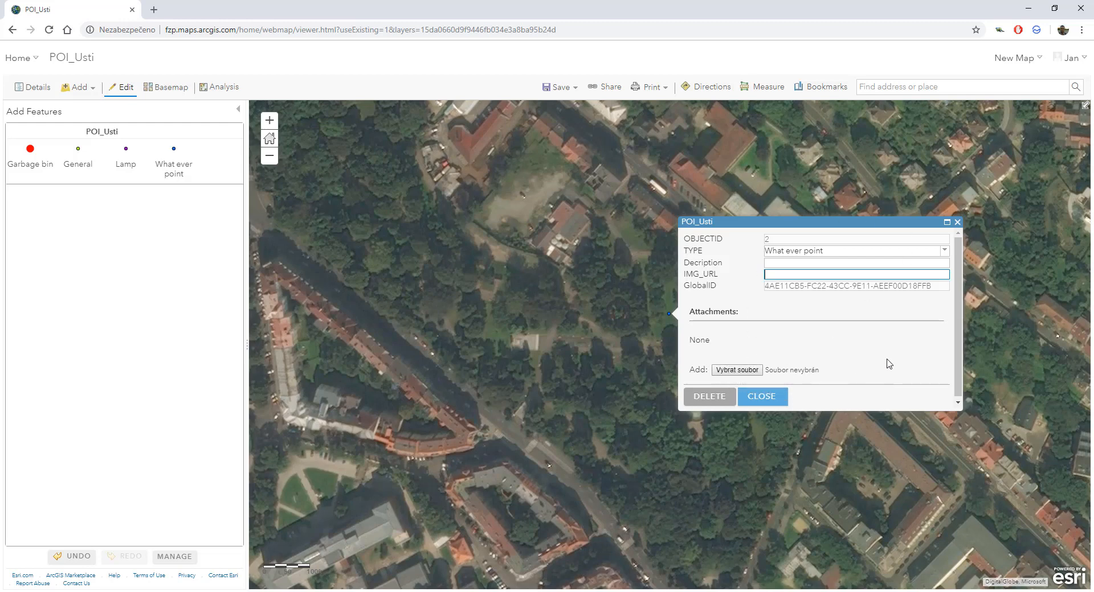
left_click(957, 222)
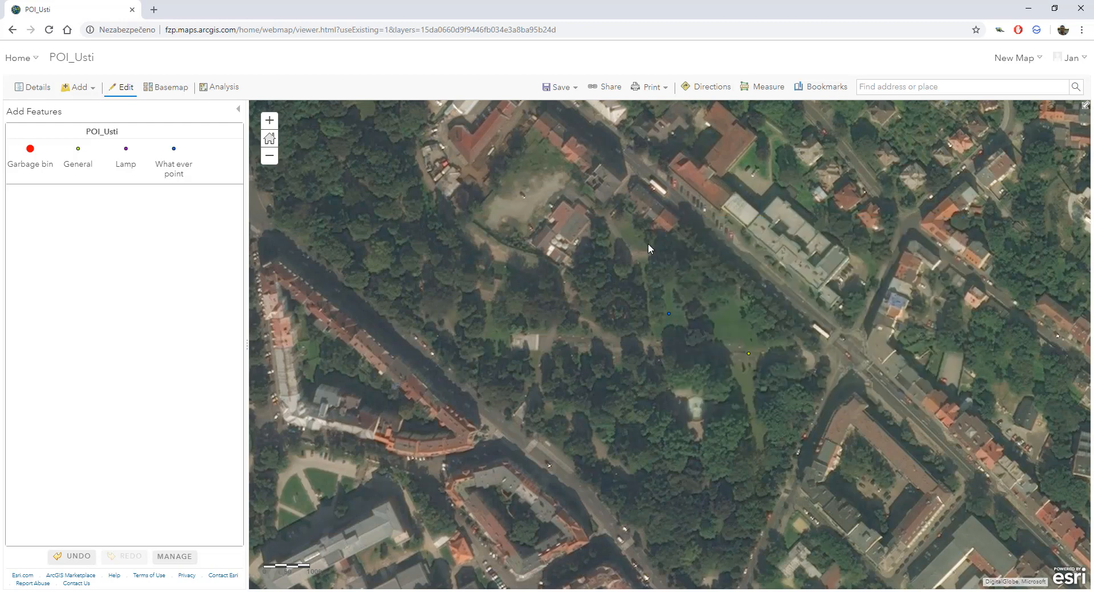
Step: Review the existing General point's attributes in its editing form and leave editing mode
left_click(748, 354)
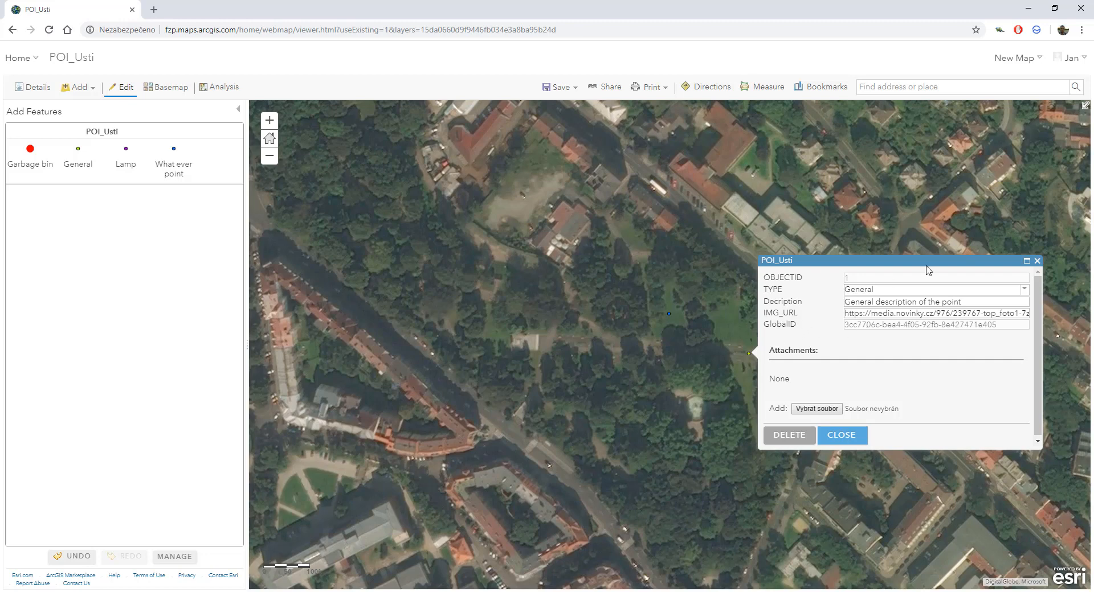
left_click(1036, 261)
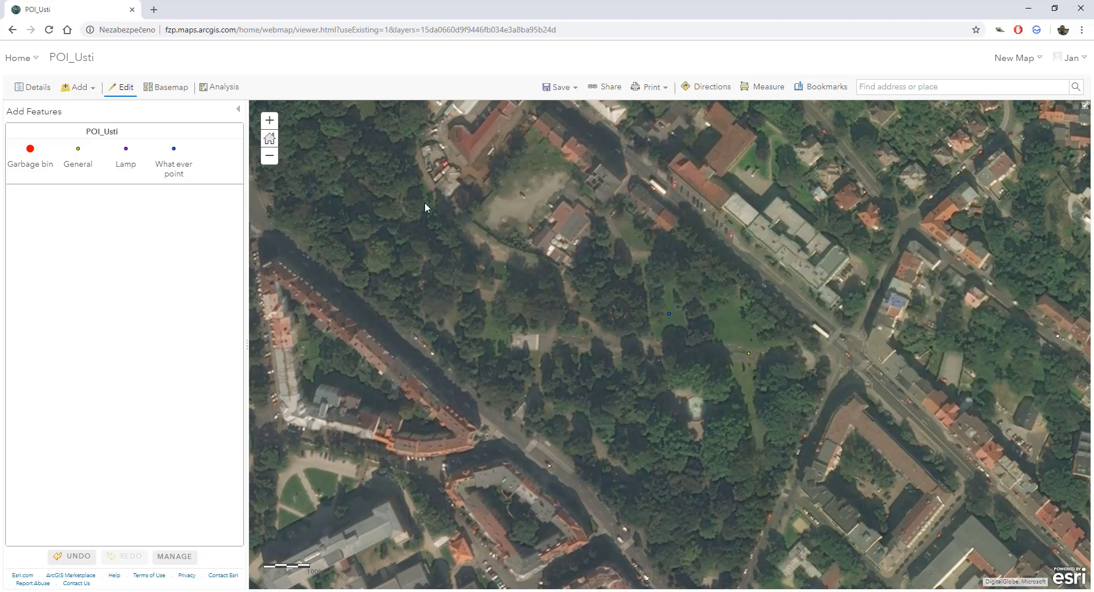
left_click(120, 88)
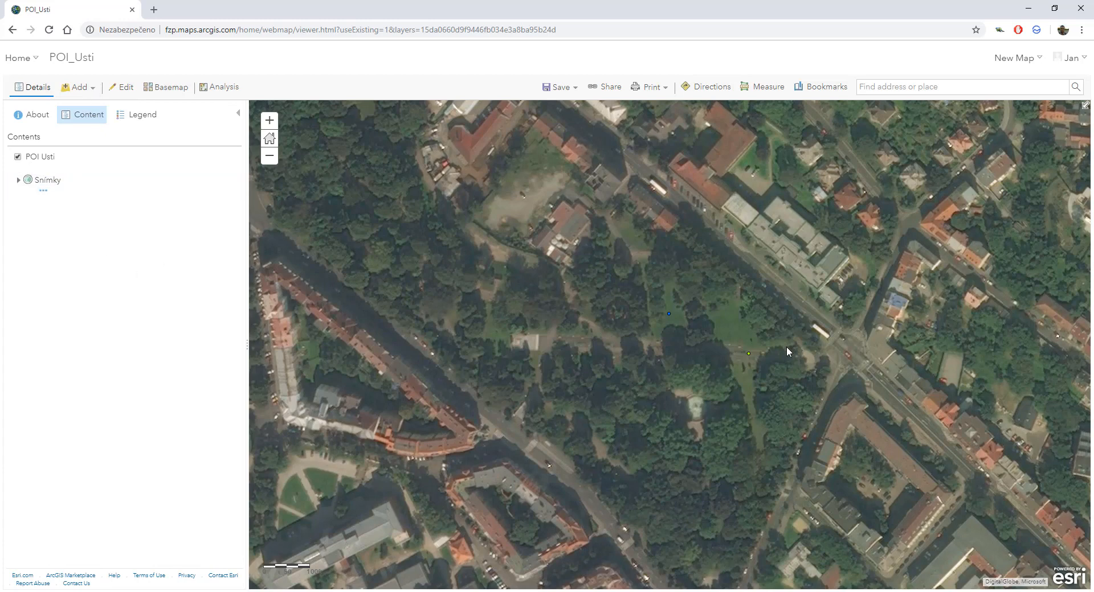
Step: Open the General point's pop-up, view the photo linked in its IMG_URL field, and return to the map
left_click(748, 353)
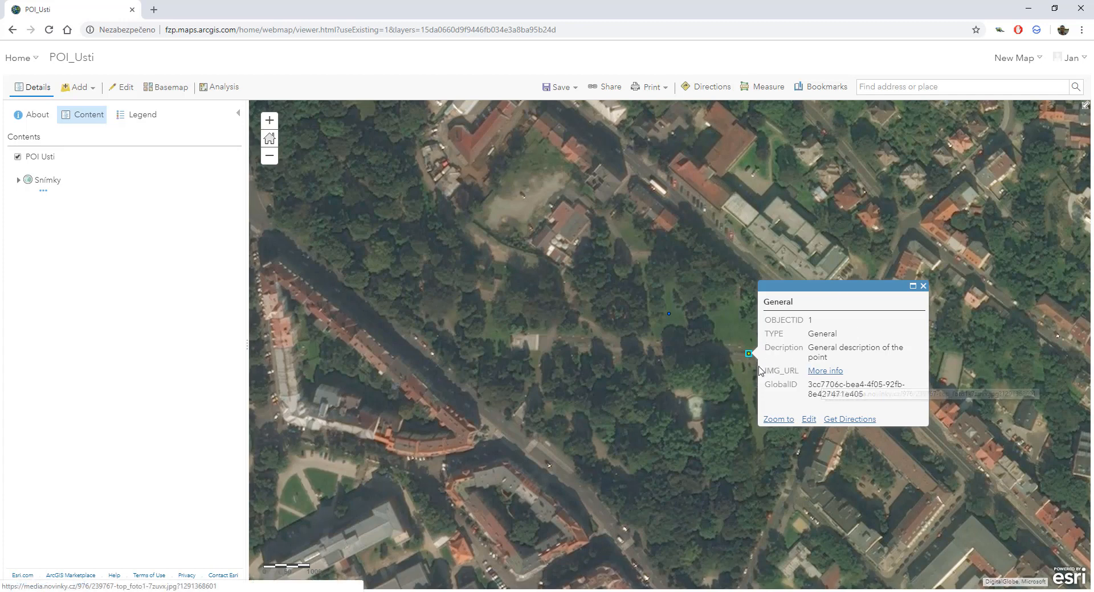
left_click(826, 372)
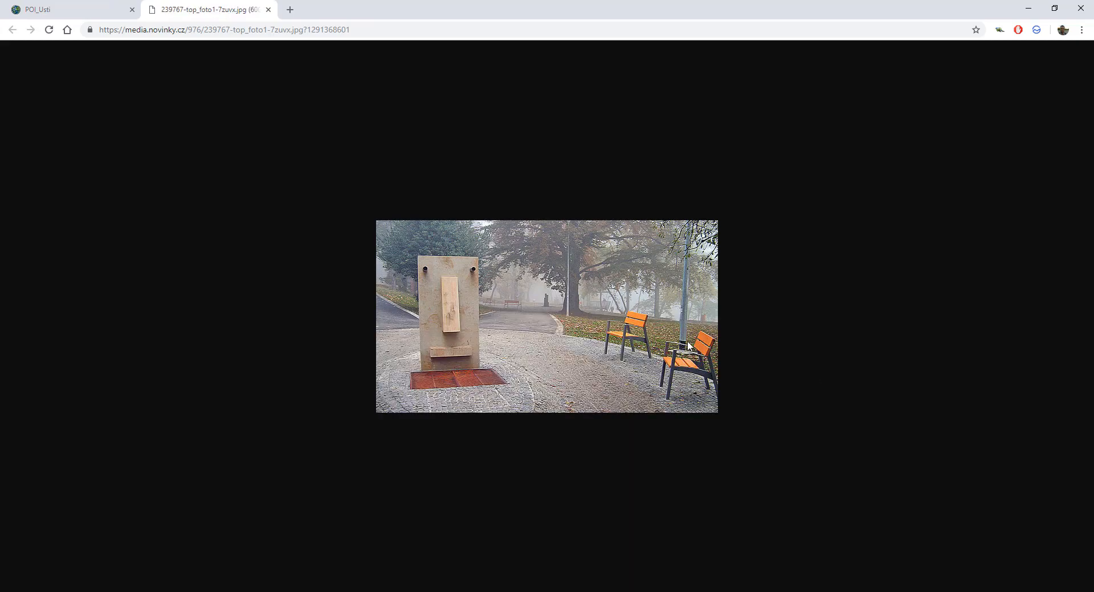
left_click(80, 10)
Step: Configure the POI_Usti pop-up to display an image titled Image 1 that takes its URL from the {IMG_URL} field
mouse_move(68, 171)
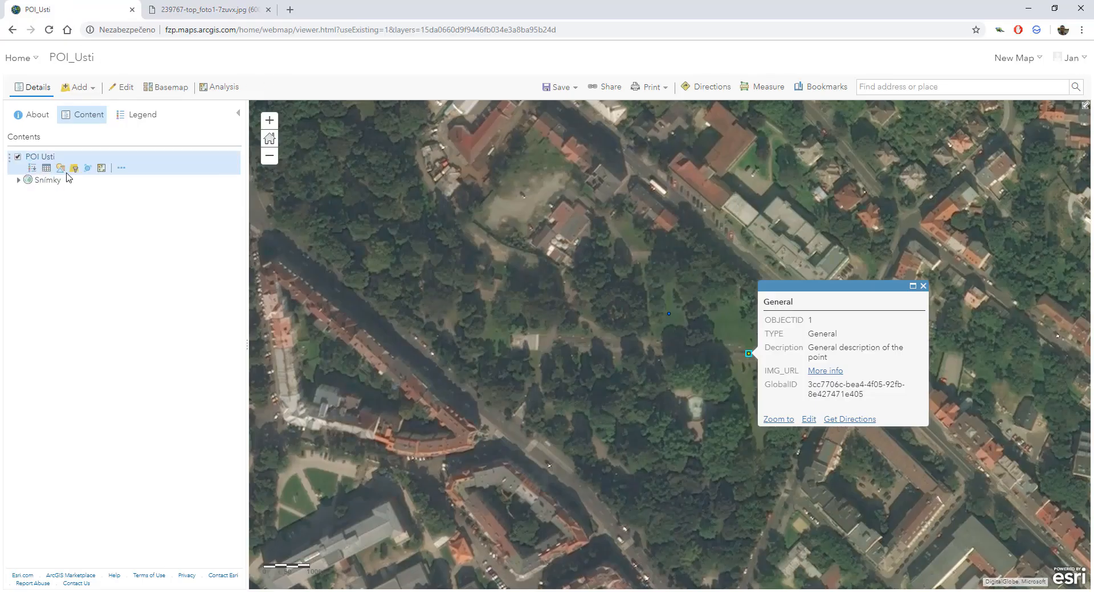
left_click(120, 169)
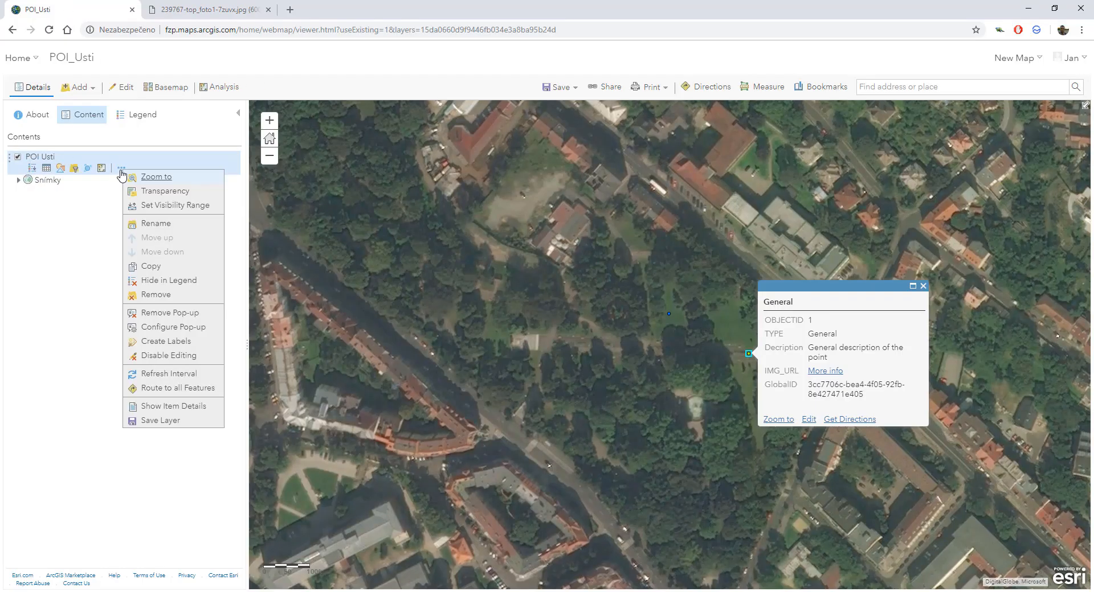
left_click(189, 329)
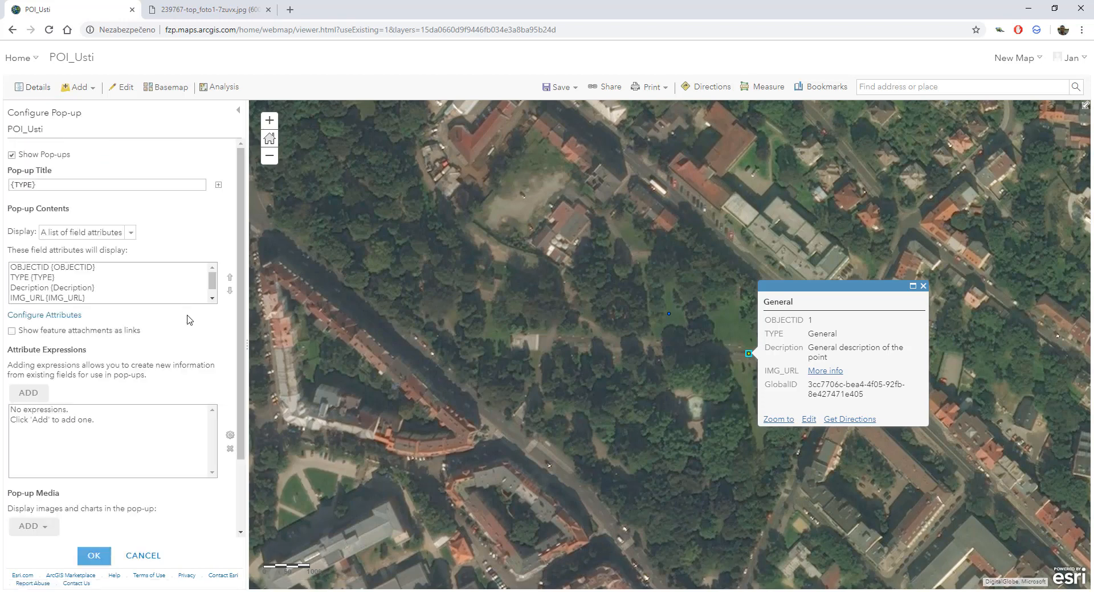
scroll(171, 433, "down", 2)
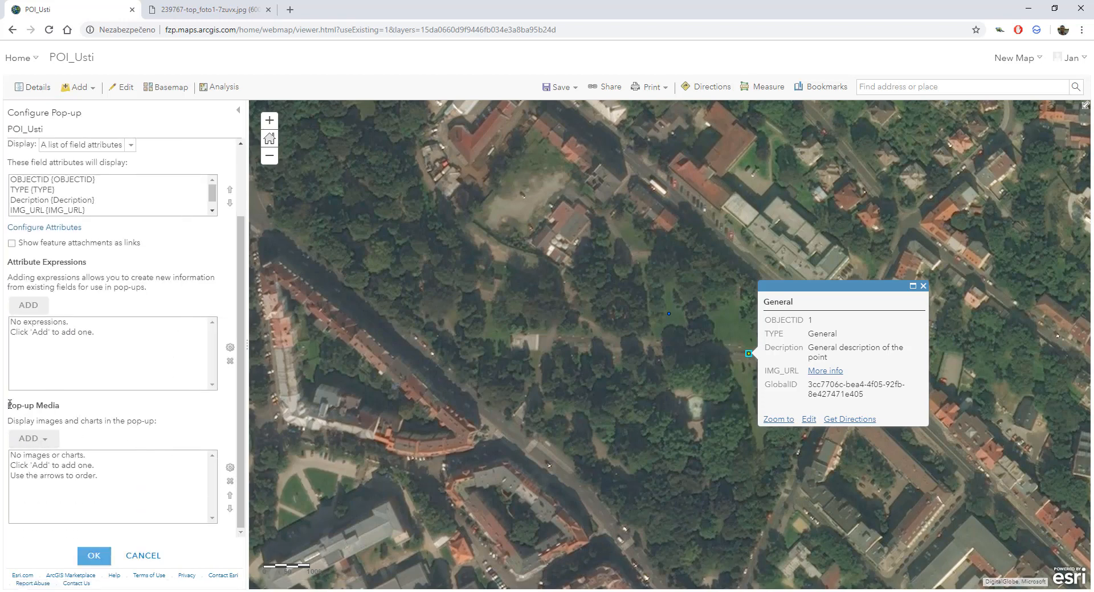
left_click(30, 438)
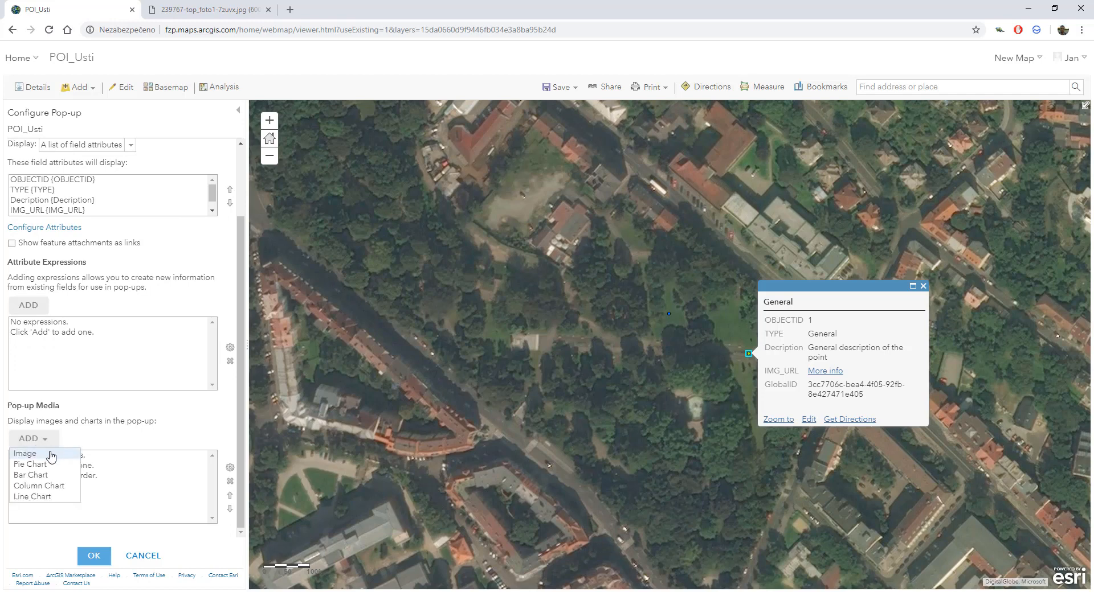
left_click(51, 455)
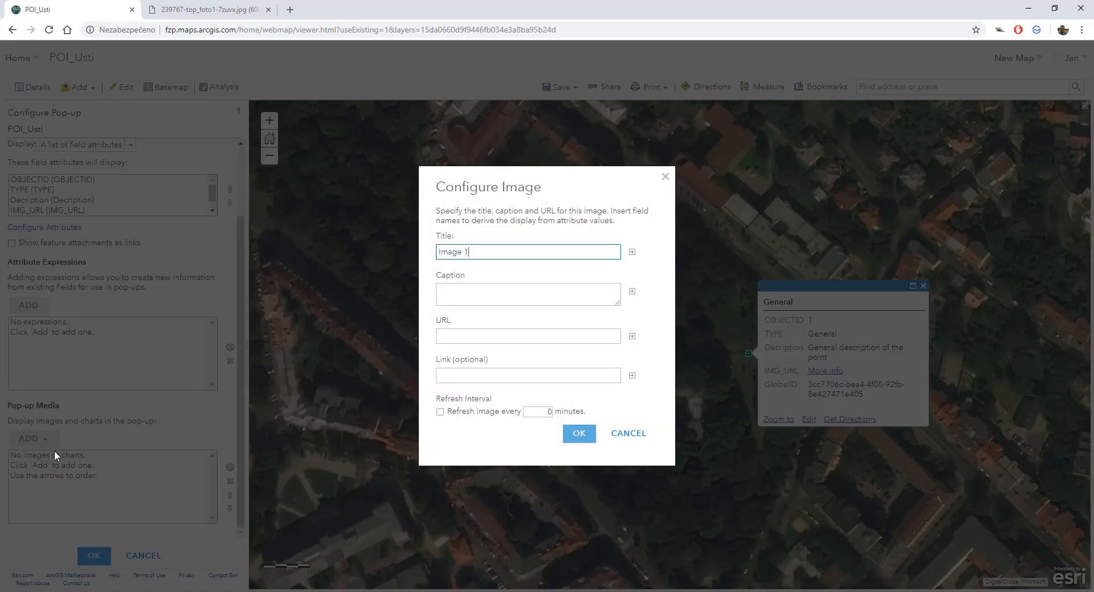
left_click(632, 337)
left_click(651, 380)
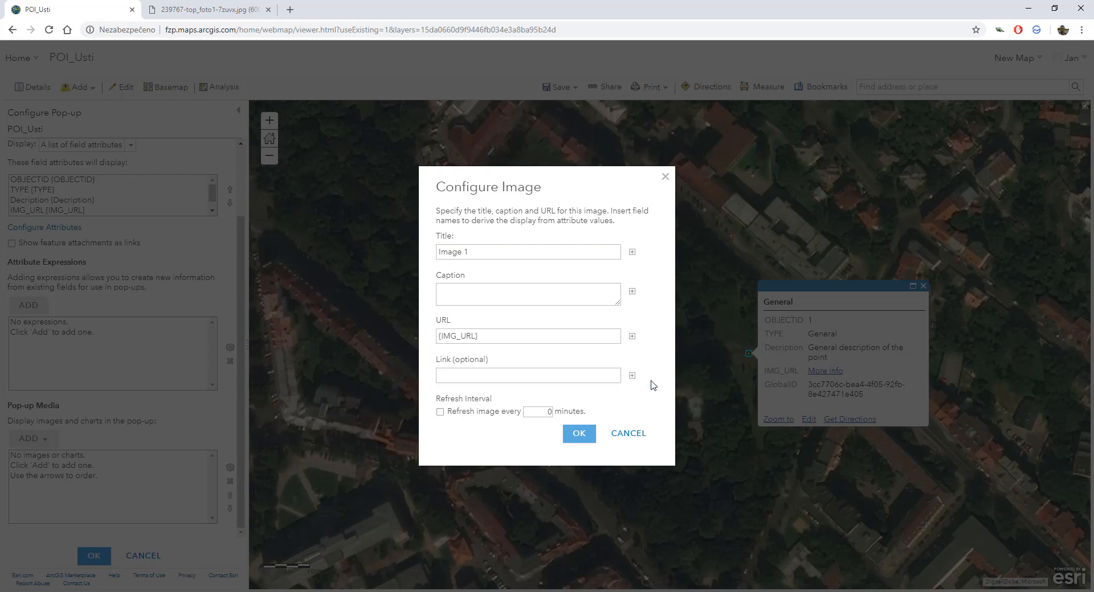
left_click(578, 435)
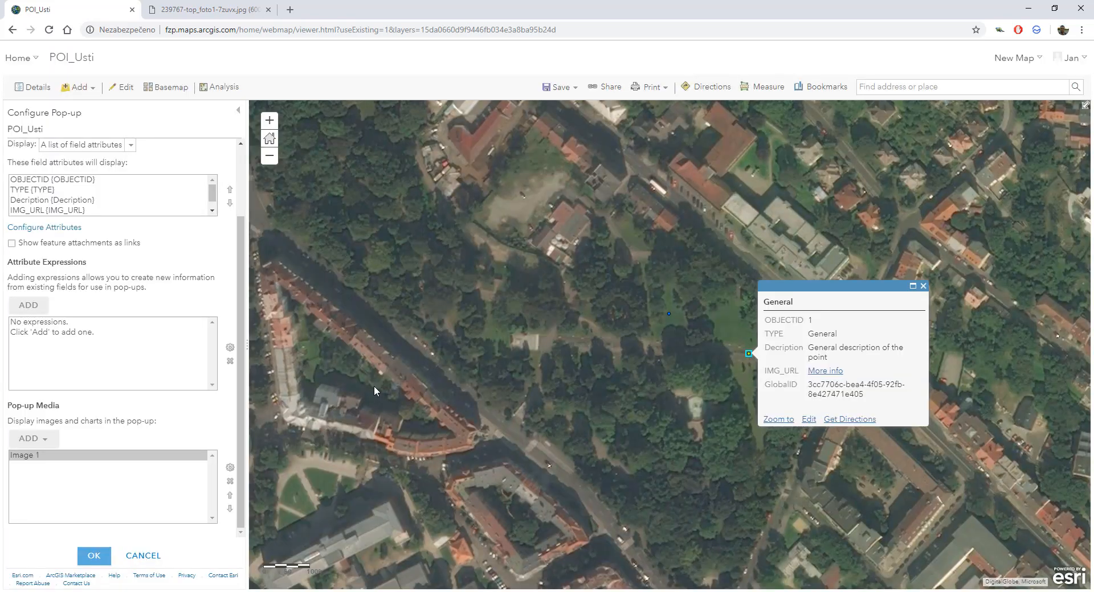
left_click(94, 556)
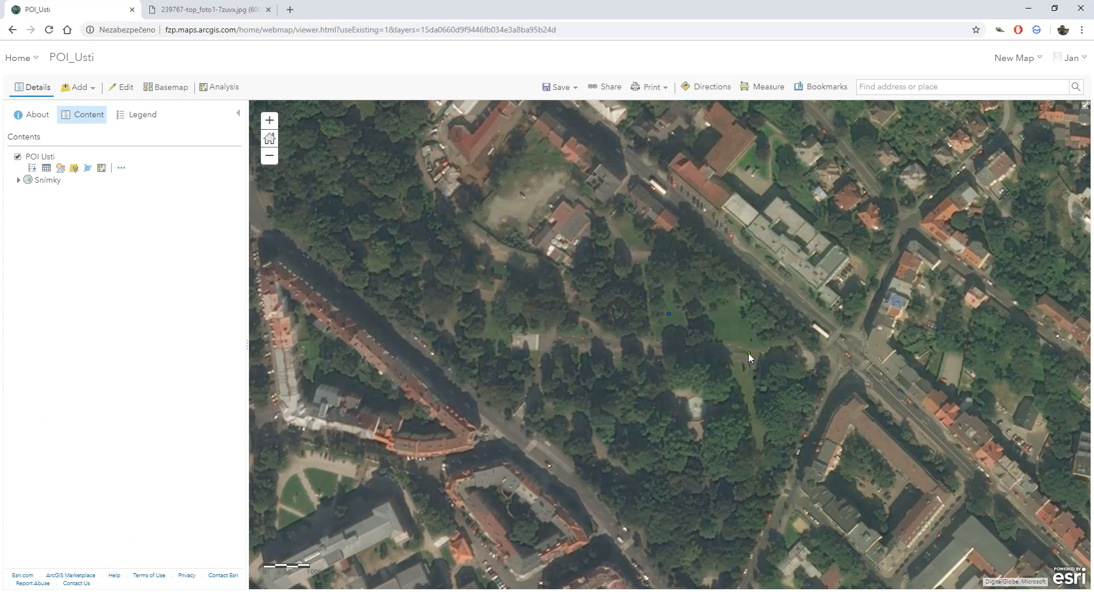
Step: Check the image in the General point's pop-up and look over the POI_Usti layer's style settings without changing them
left_click(748, 354)
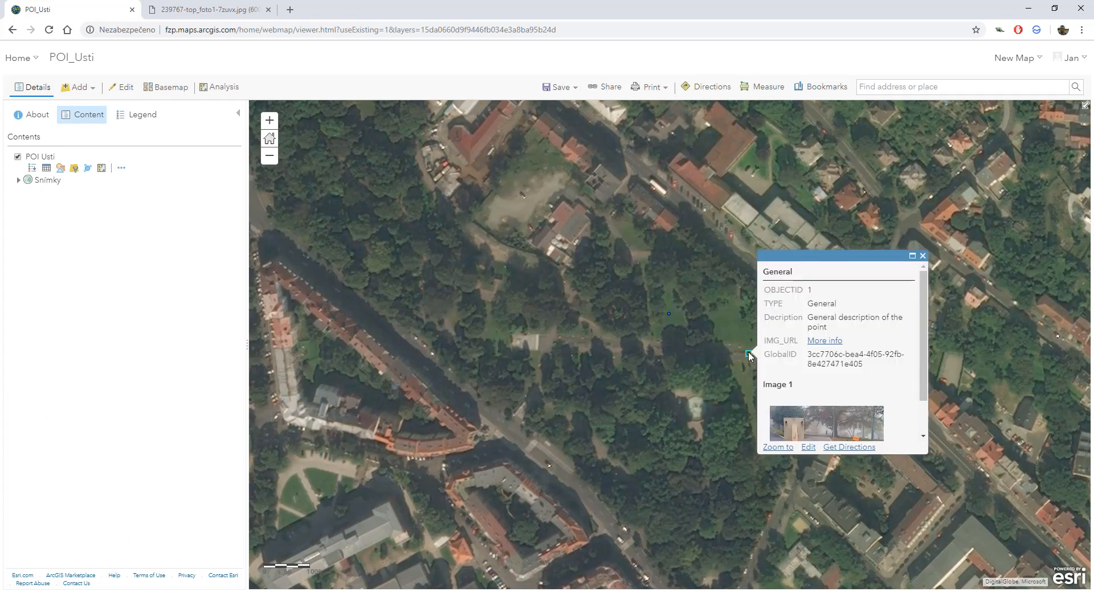
scroll(860, 342, "down", 2)
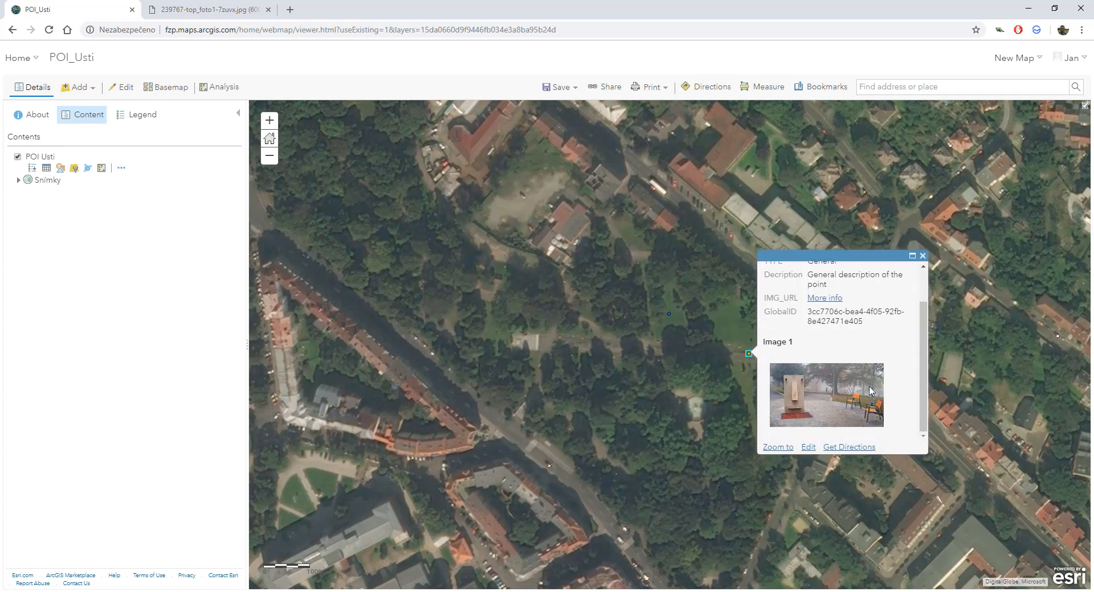
scroll(872, 391, "up", 1)
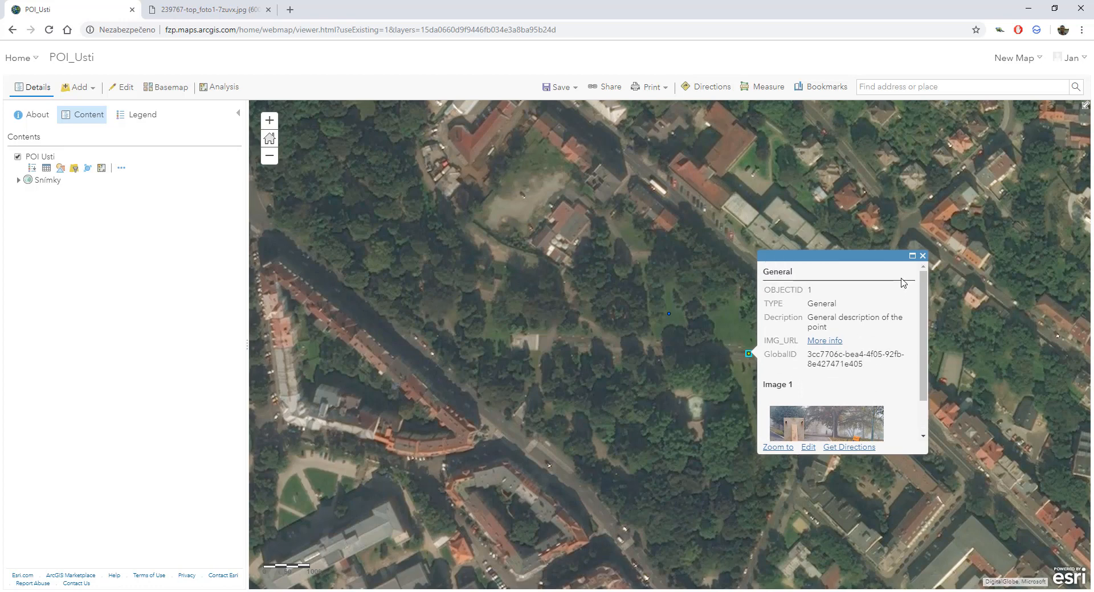
left_click(923, 255)
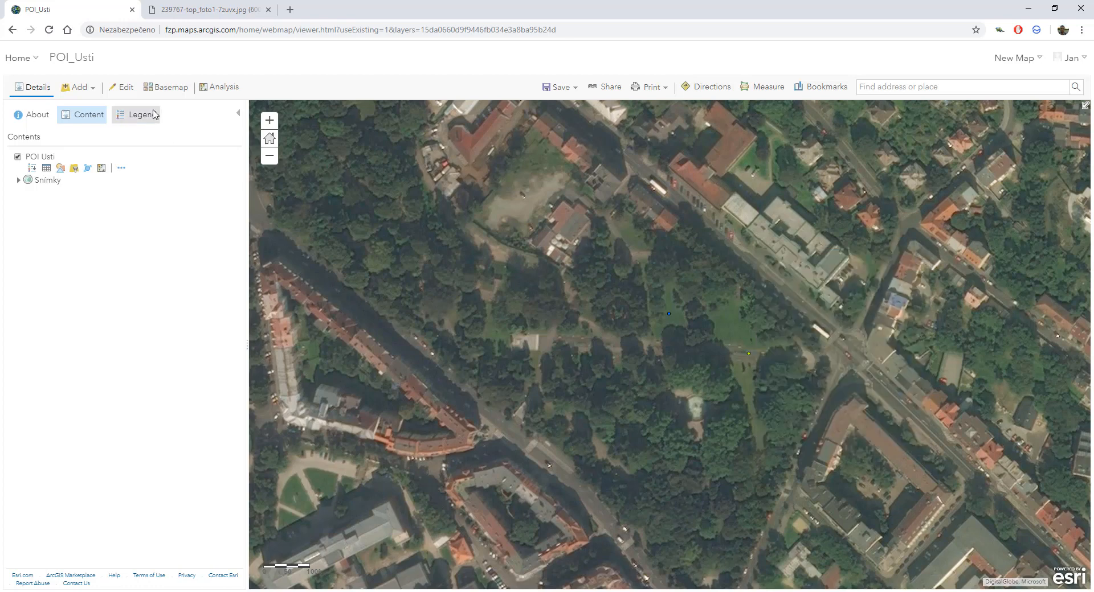
left_click(60, 168)
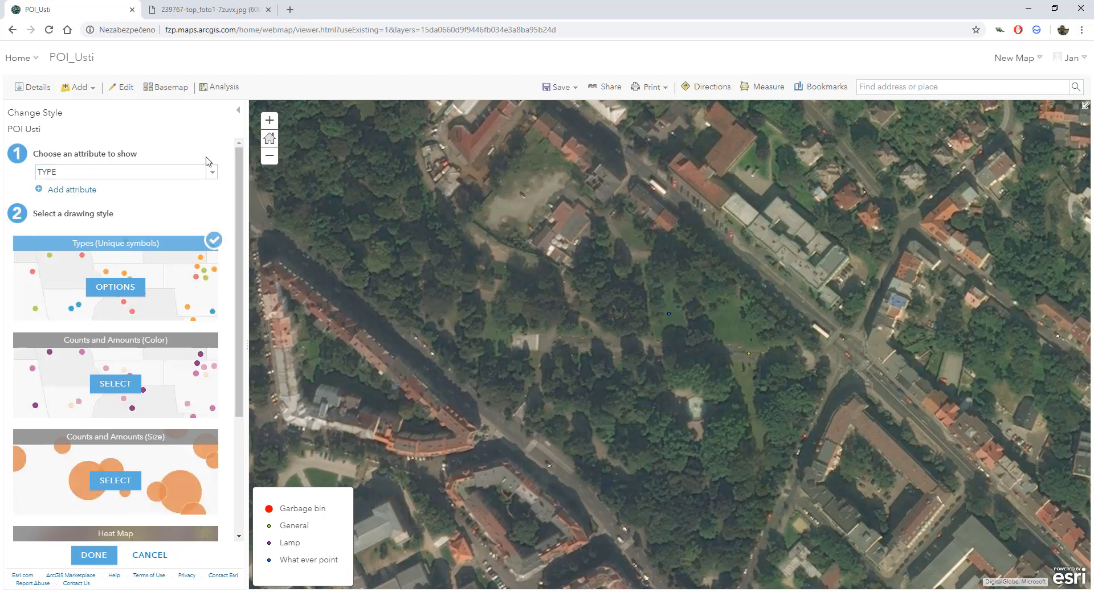
left_click(238, 116)
Step: Hide the IMG_URL and GlobalID fields from display in the POI_Usti pop-up attributes
left_click(121, 168)
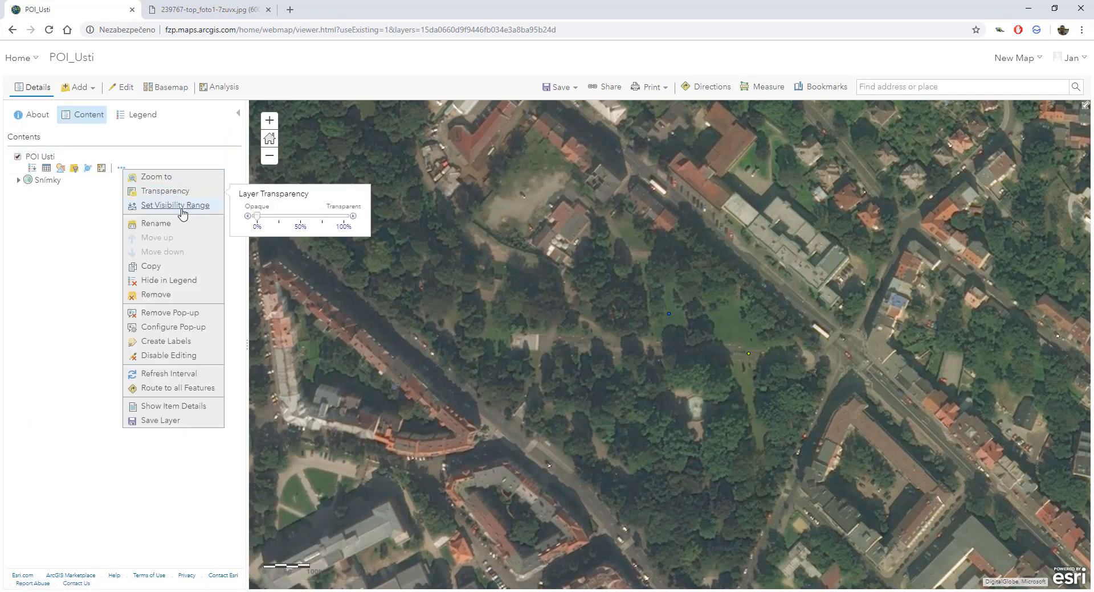
mouse_move(181, 213)
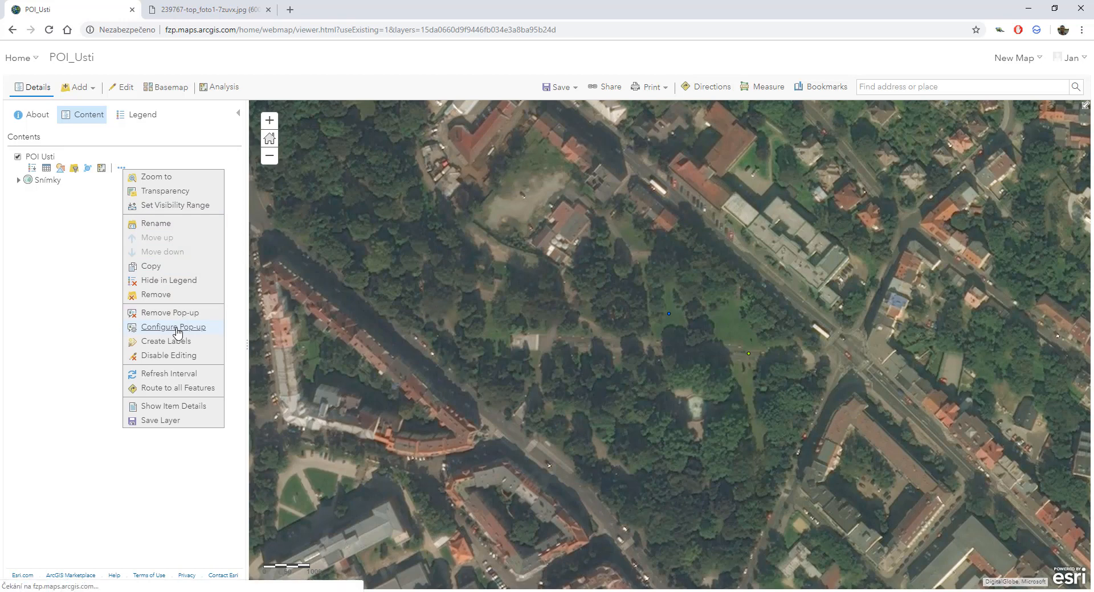
left_click(178, 333)
left_click(34, 315)
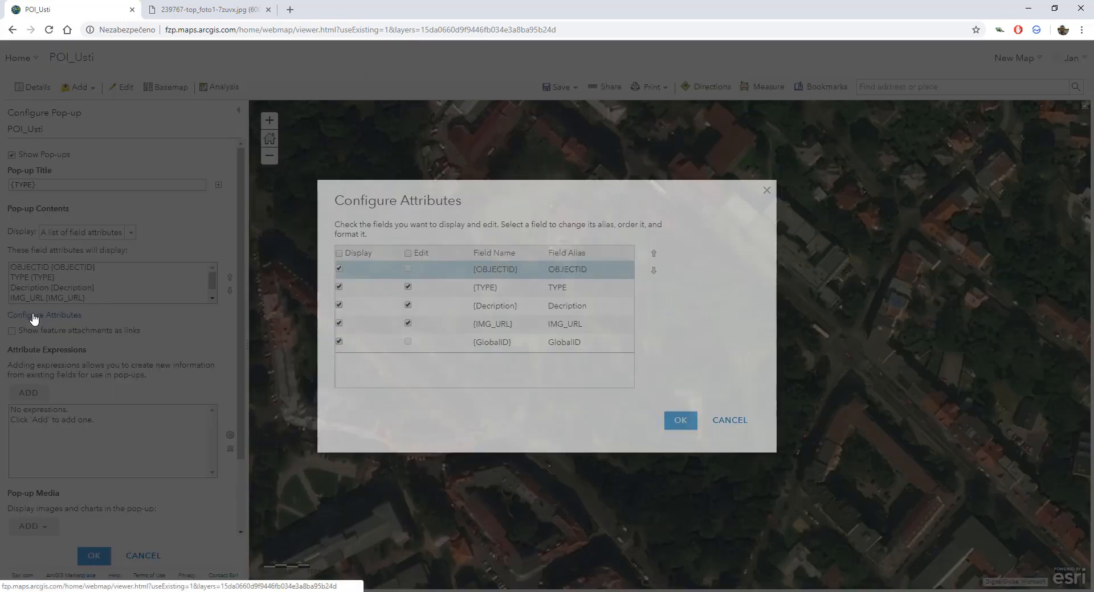
left_click(339, 323)
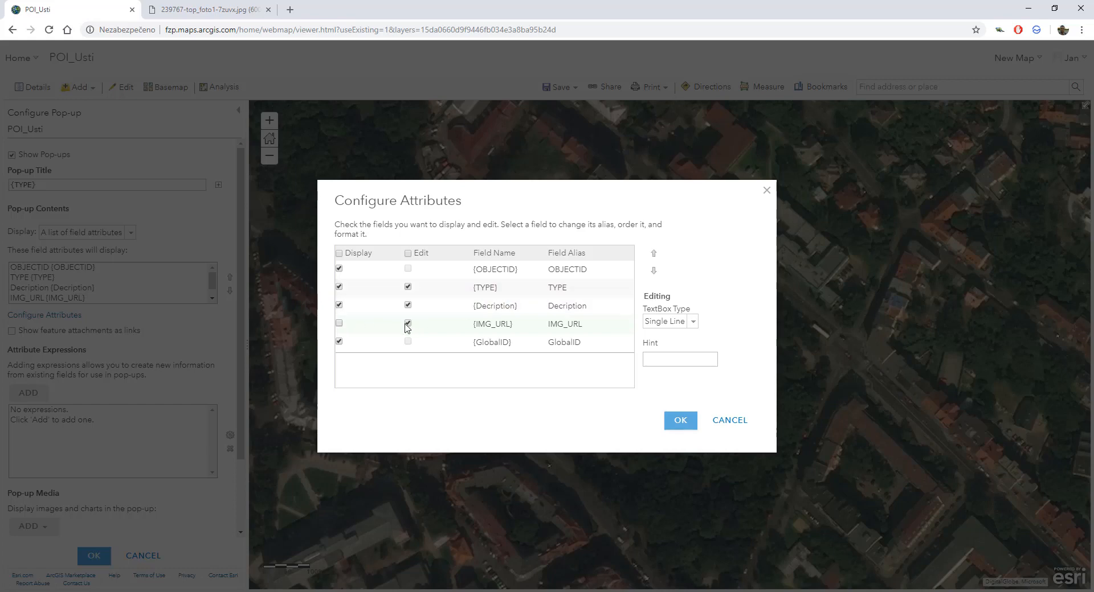
left_click(339, 342)
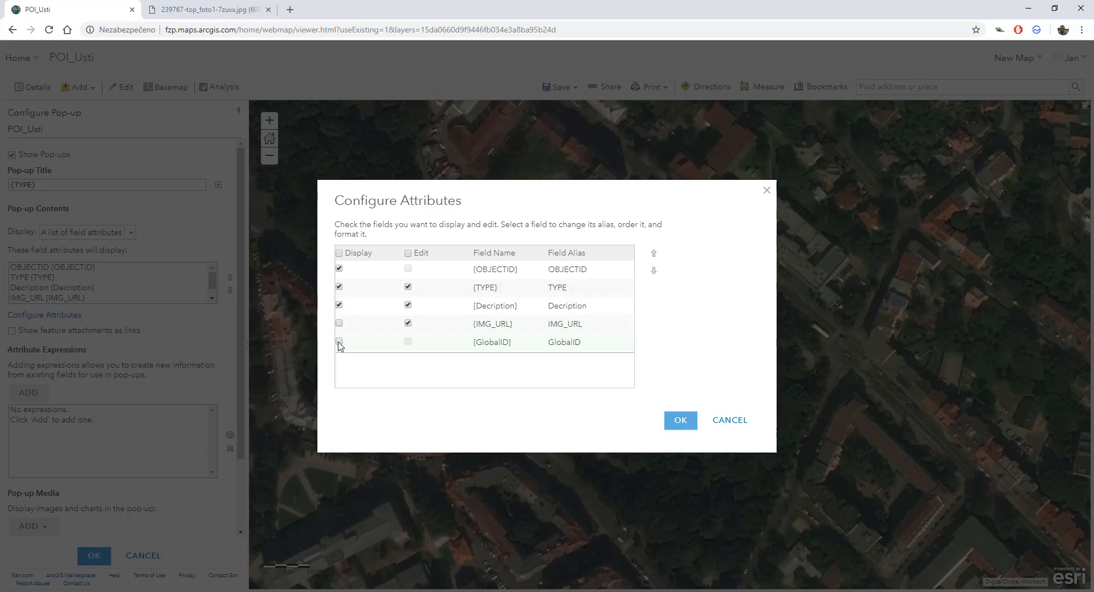
Step: Set the TYPE field alias to "Type:" and the description field alias to "Decription:", and apply the pop-up configuration
left_click(580, 289)
left_click(579, 291)
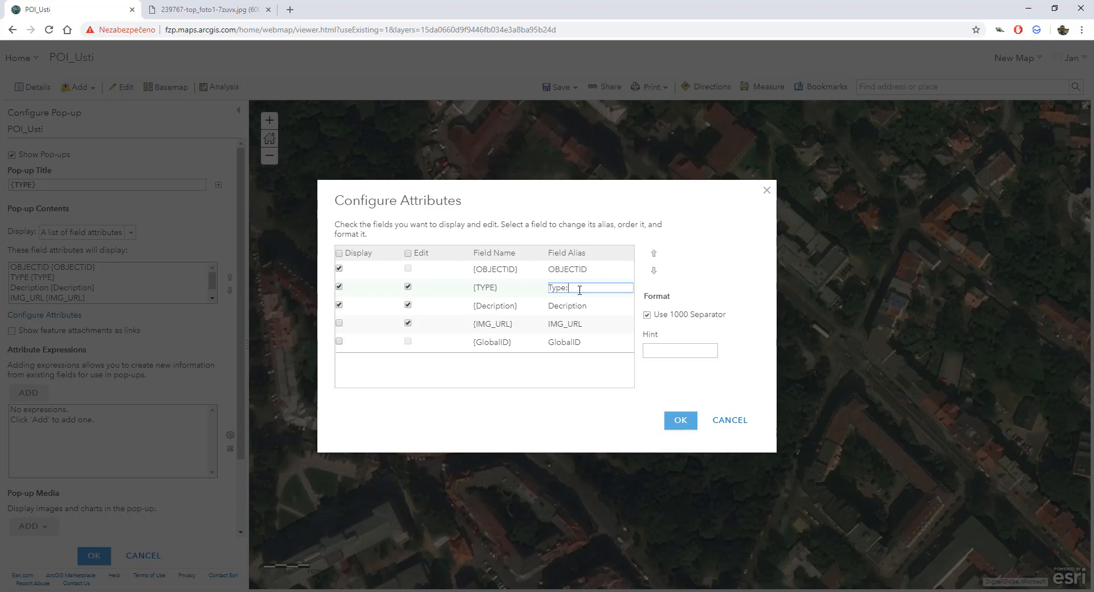
left_click(600, 306)
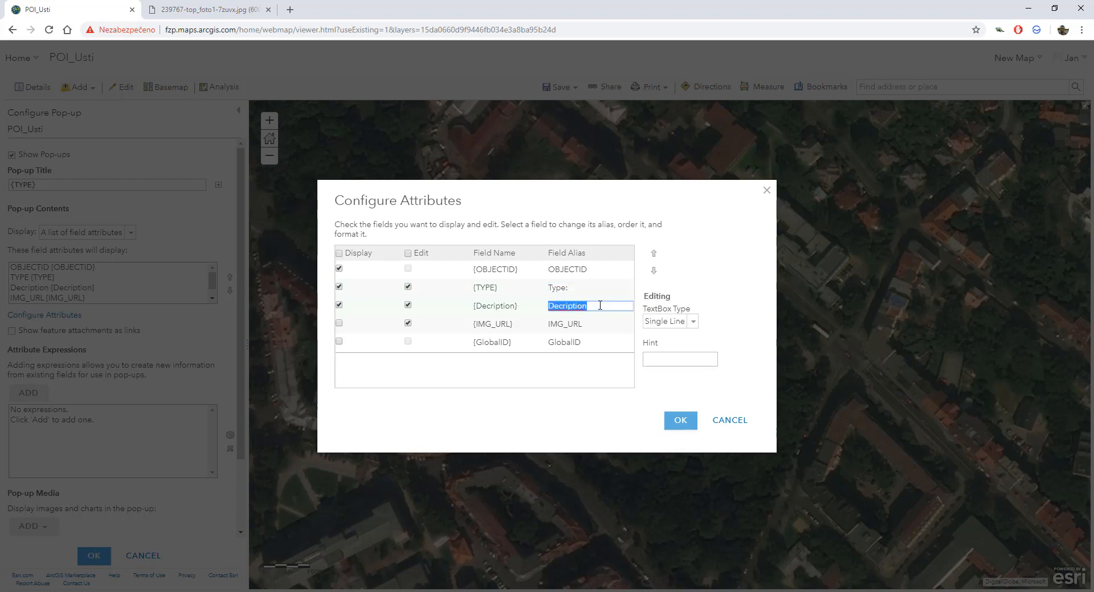
left_click(600, 306)
type("_")
key("BackSpace")
type(":")
left_click(686, 426)
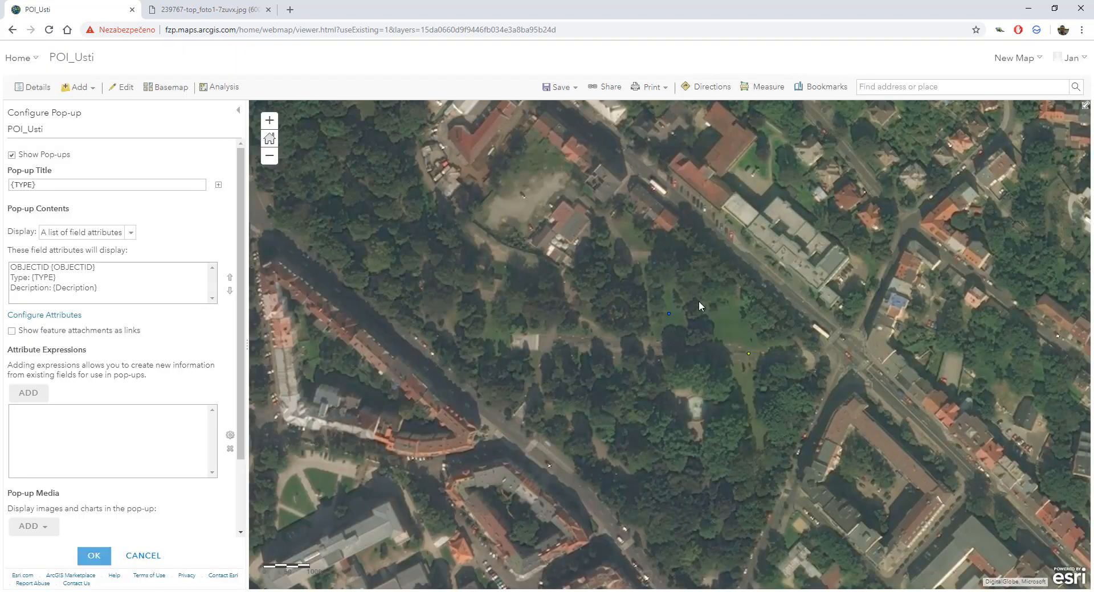
left_click(94, 556)
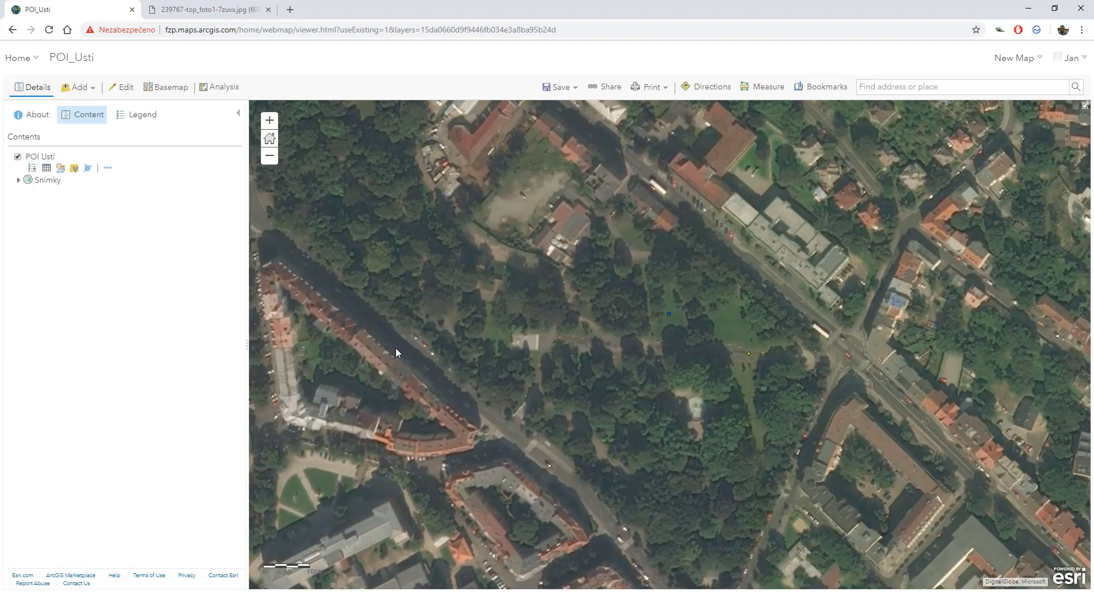
Step: Check the General point's pop-up for the new field aliases and the image, and close it
left_click(748, 353)
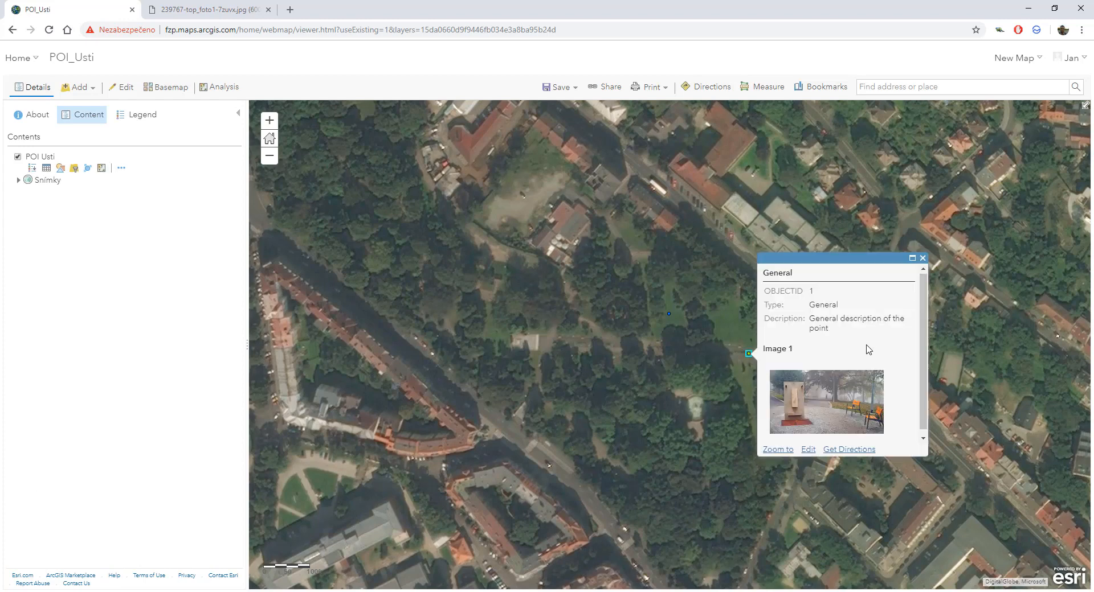
left_click(922, 259)
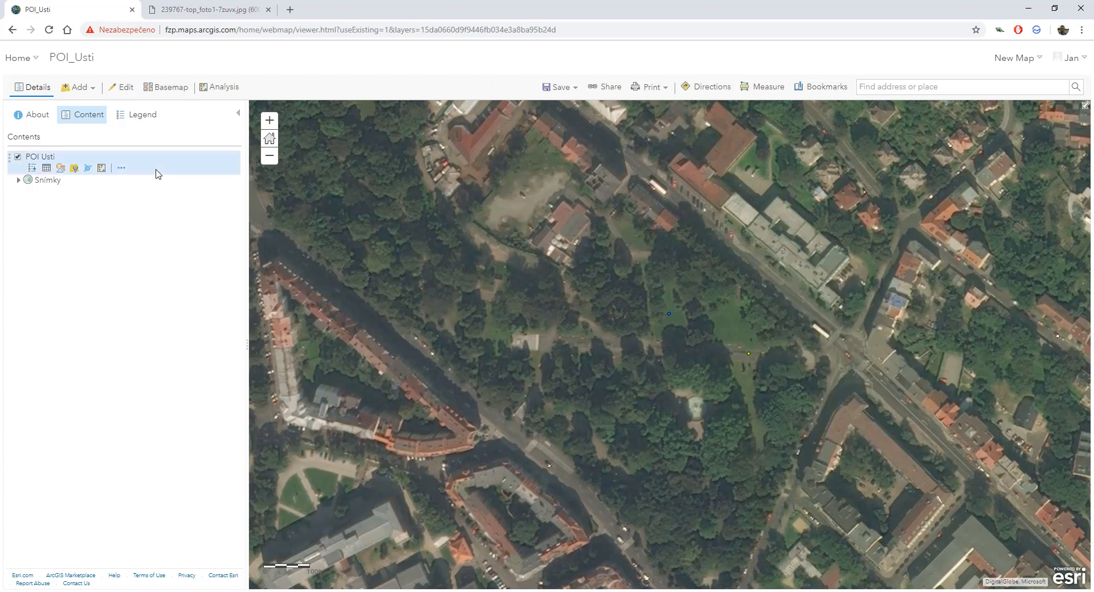
Step: Browse the layers that can be added from My Content and Living Atlas, and view the other available layer sources
left_click(79, 88)
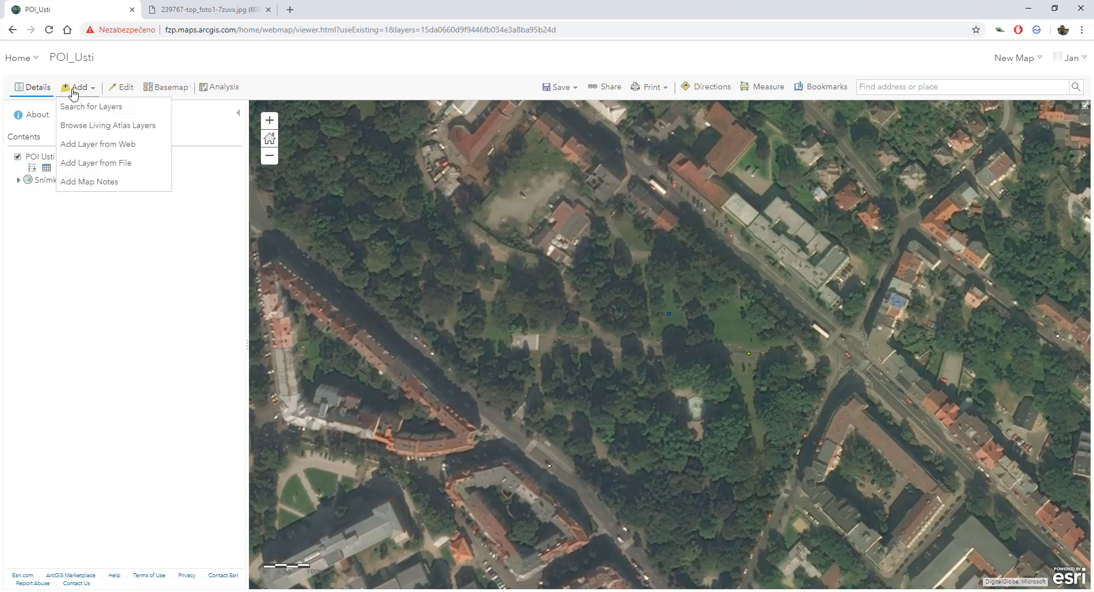
left_click(82, 111)
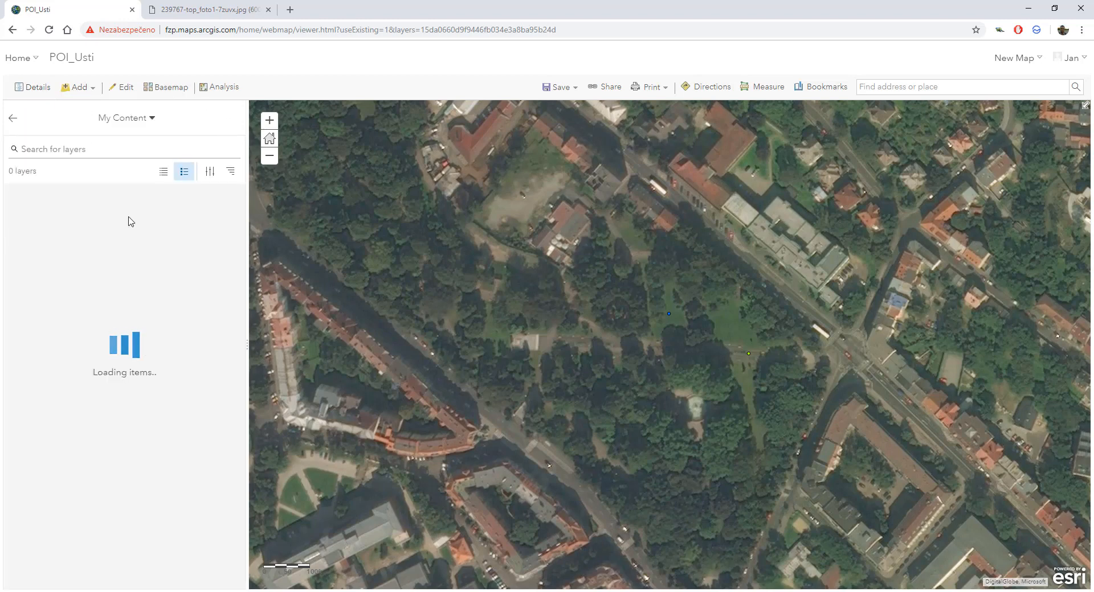
left_click(89, 90)
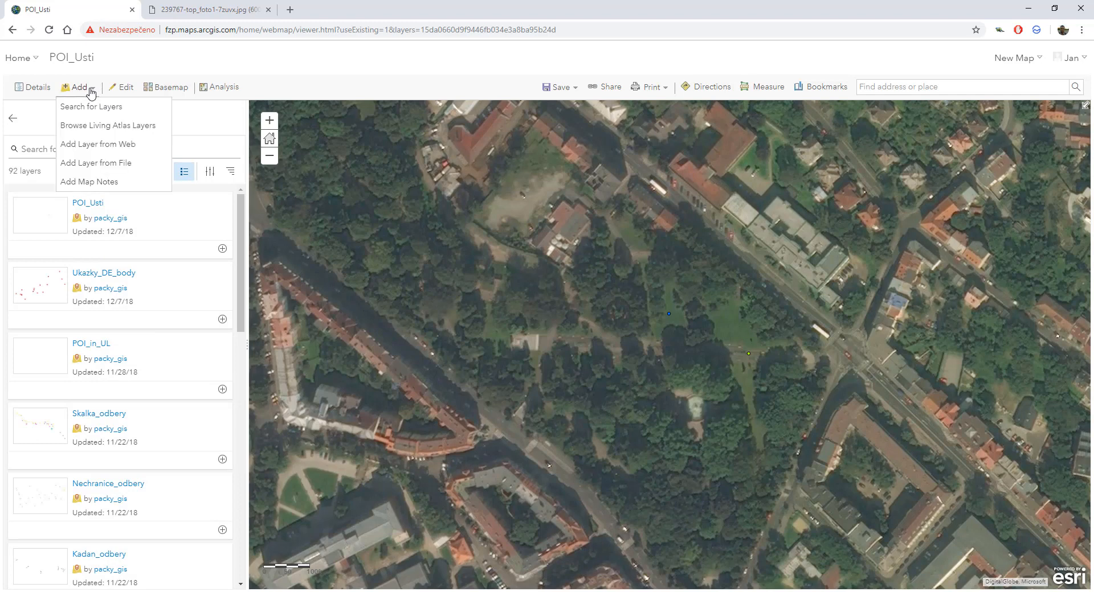
left_click(122, 127)
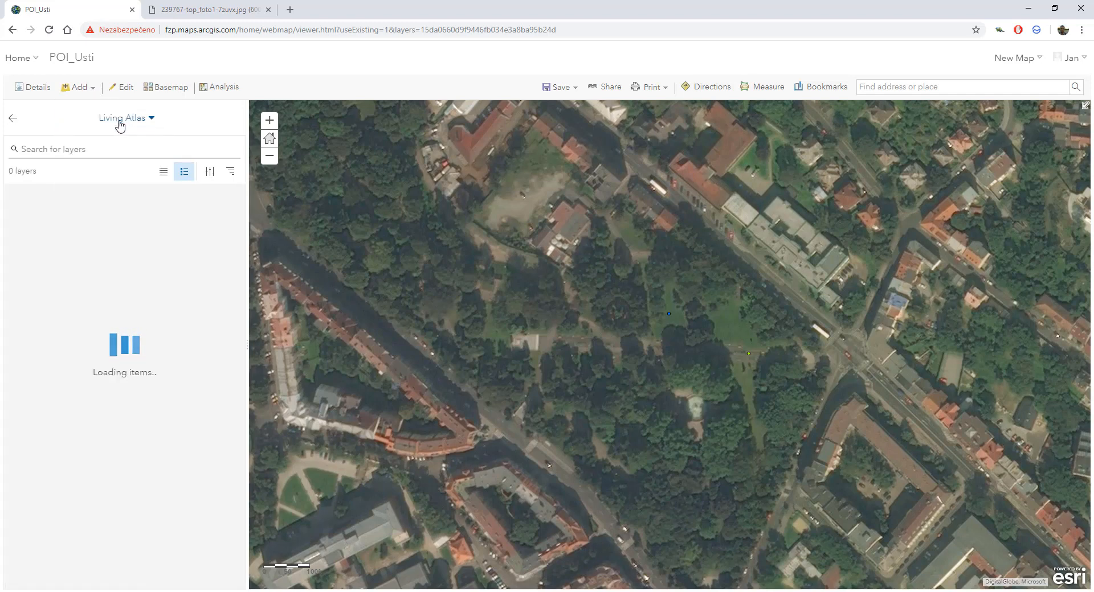
left_click(120, 120)
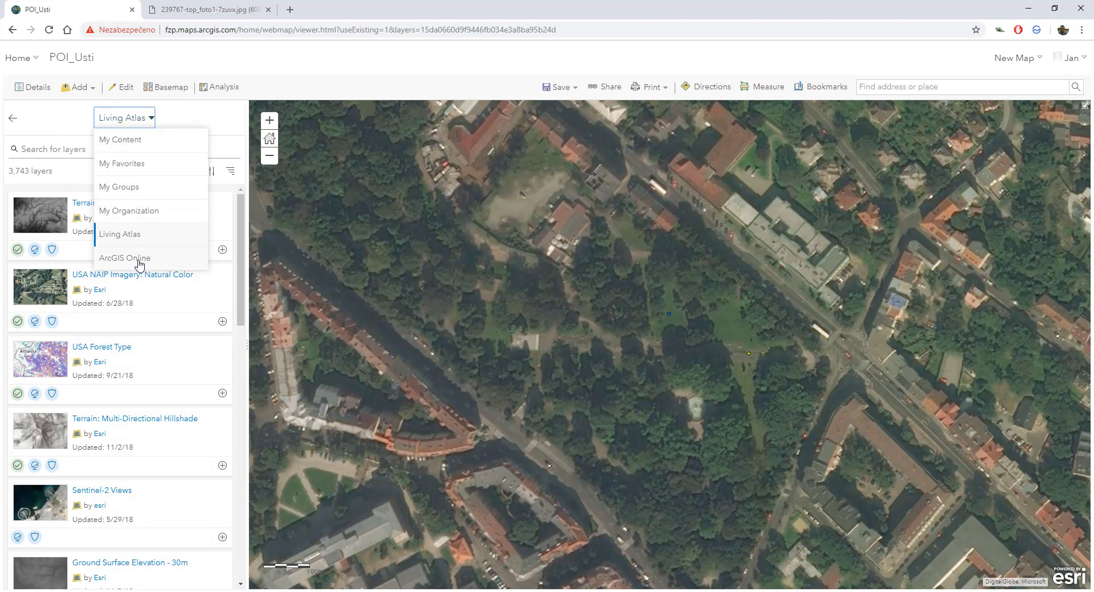
left_click(286, 46)
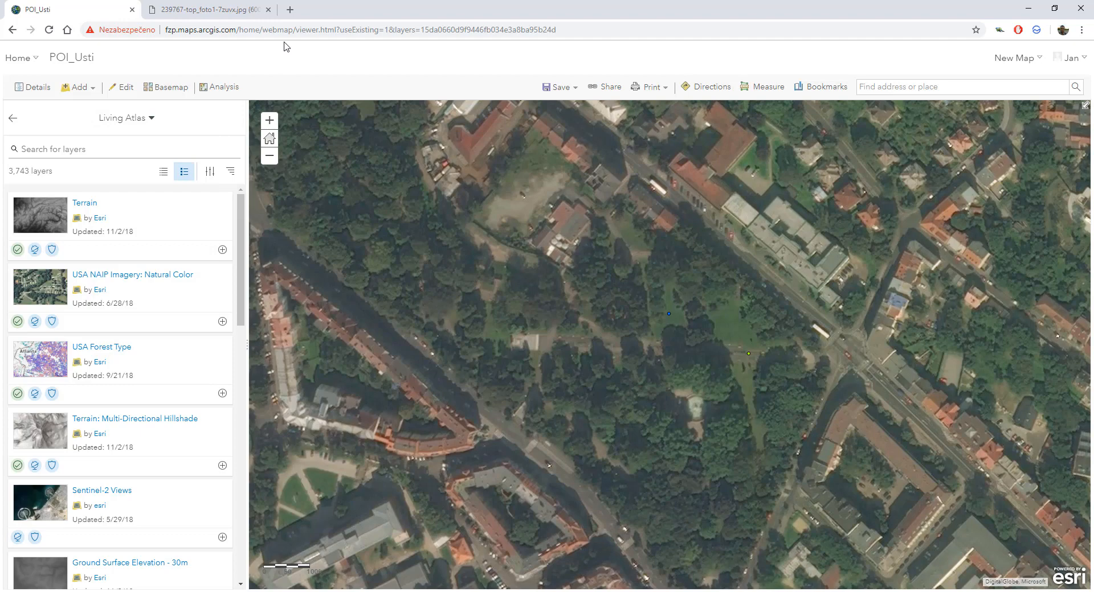
Step: Save the map as "Map for data collection" with the tag "data collection" in the GIS_Erasmus folder
left_click(559, 88)
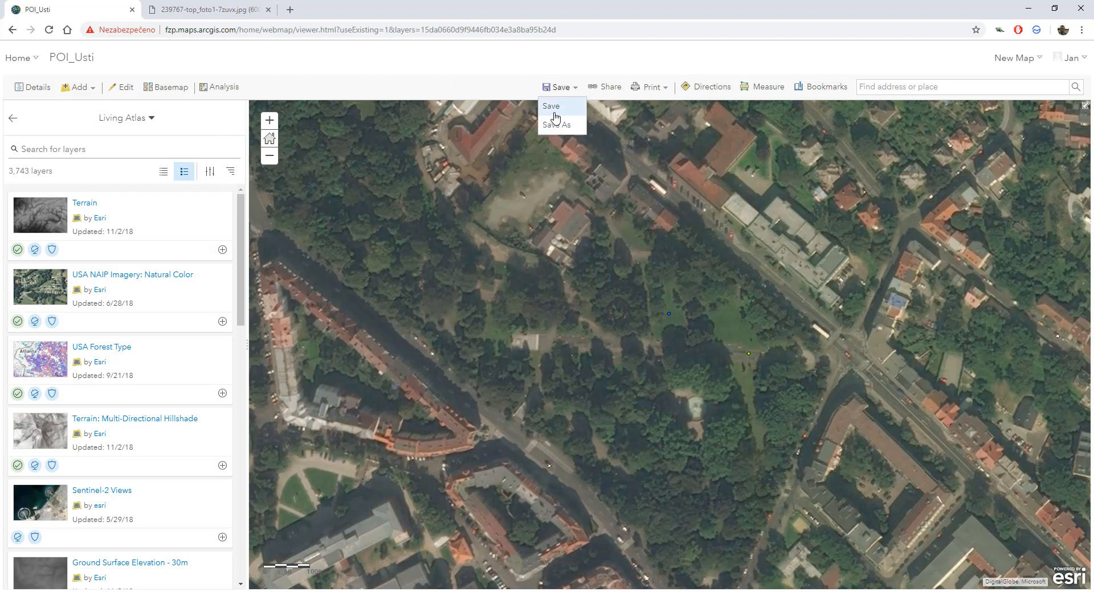
left_click(556, 116)
left_click(522, 294)
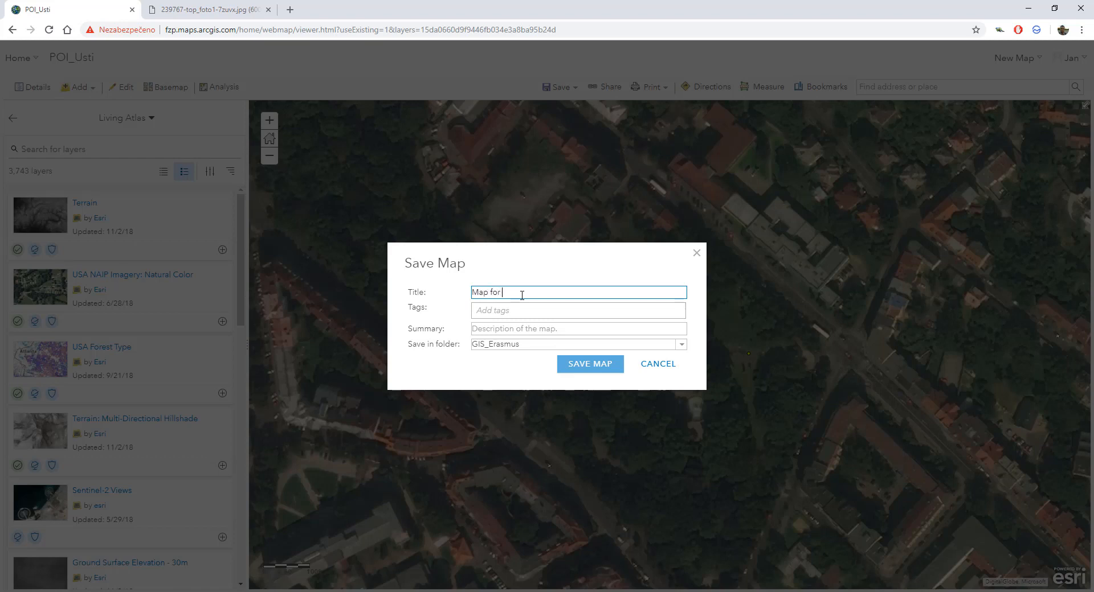
type("Map for data collection")
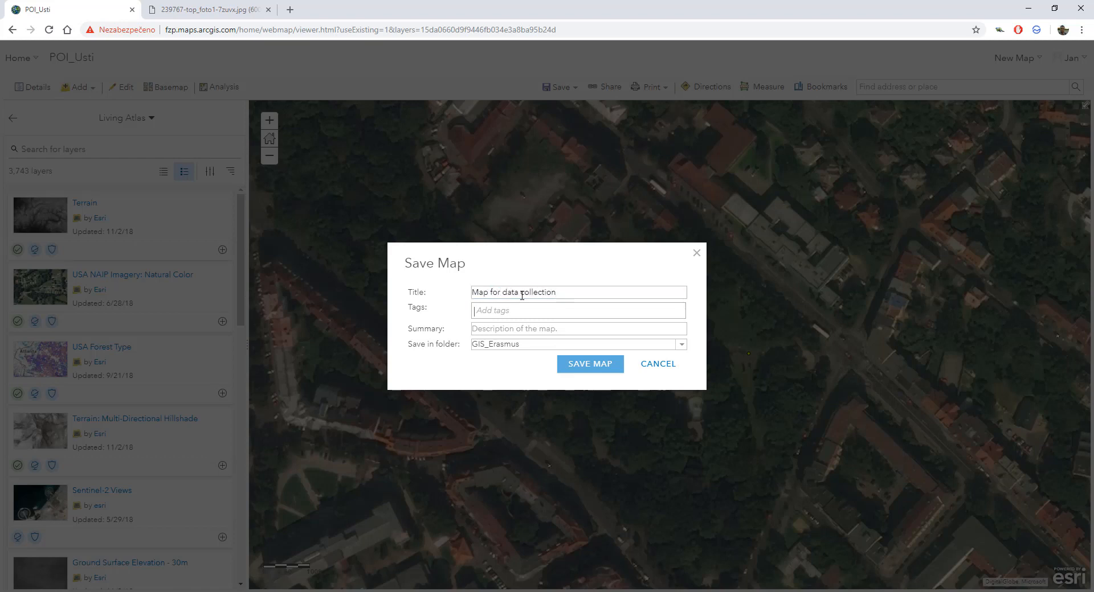
key("Tab")
type("data co")
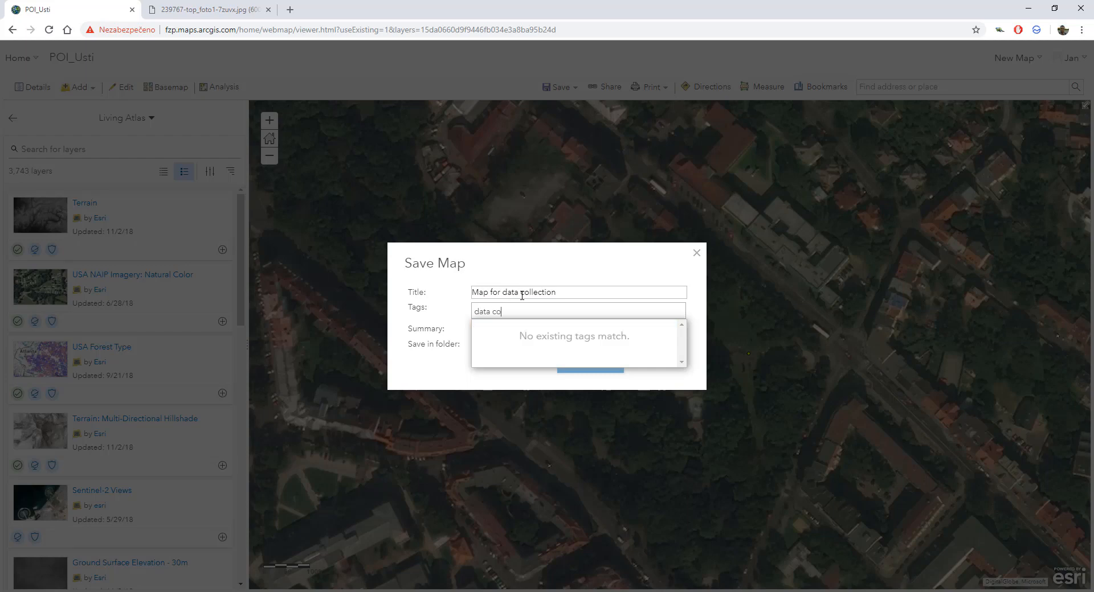
type("llection")
key("Return")
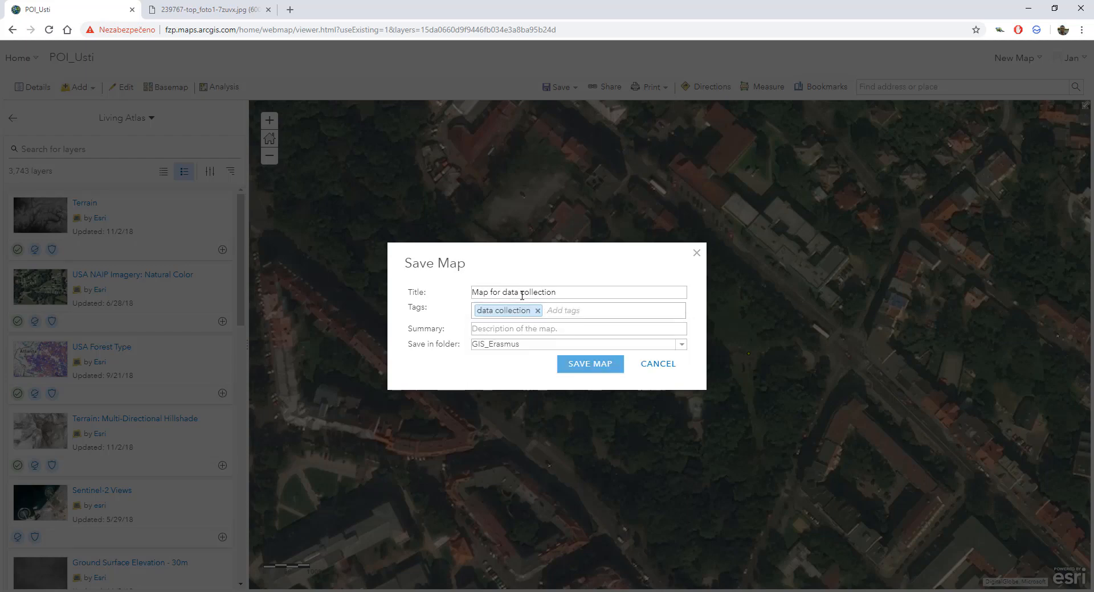
left_click(588, 371)
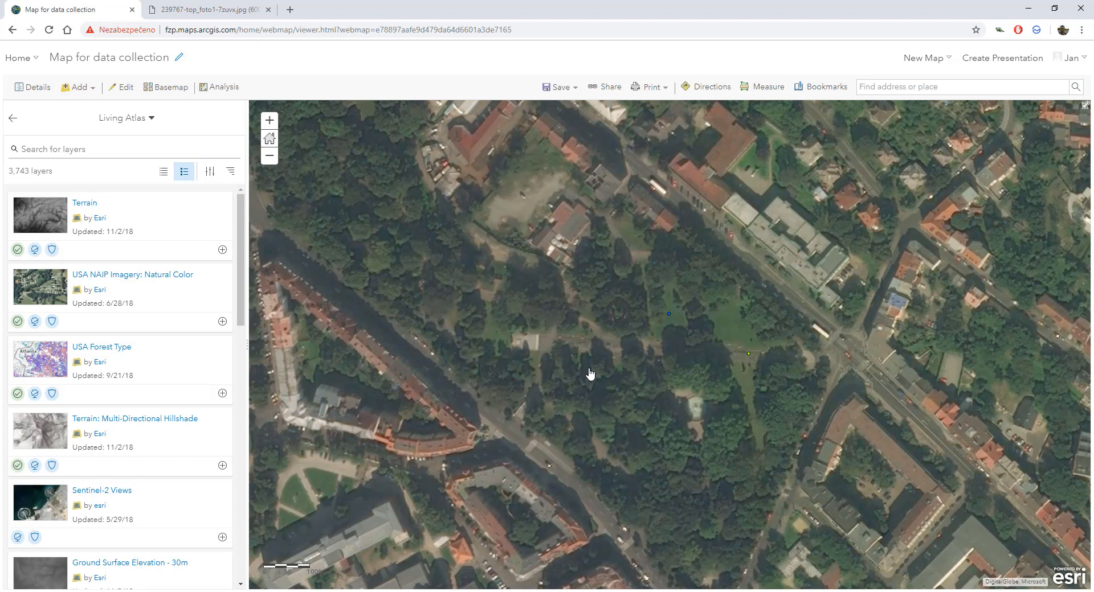
Step: Switch to YouTube in place of the opened image, search for "collector for arcgis", and look through the videos found
left_click(225, 9)
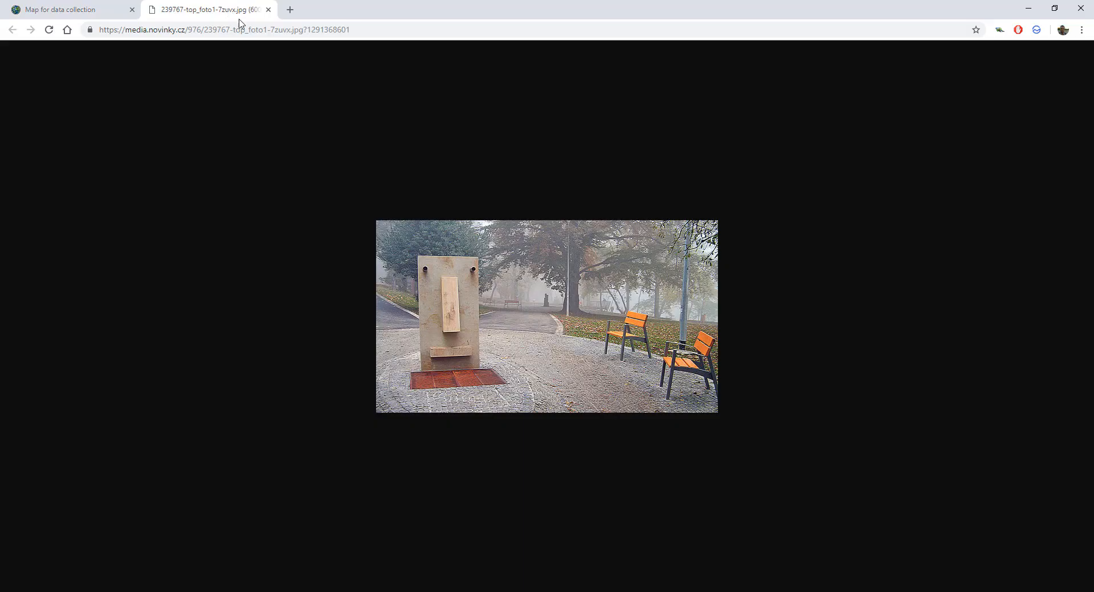
left_click(273, 31)
type("youtube.com")
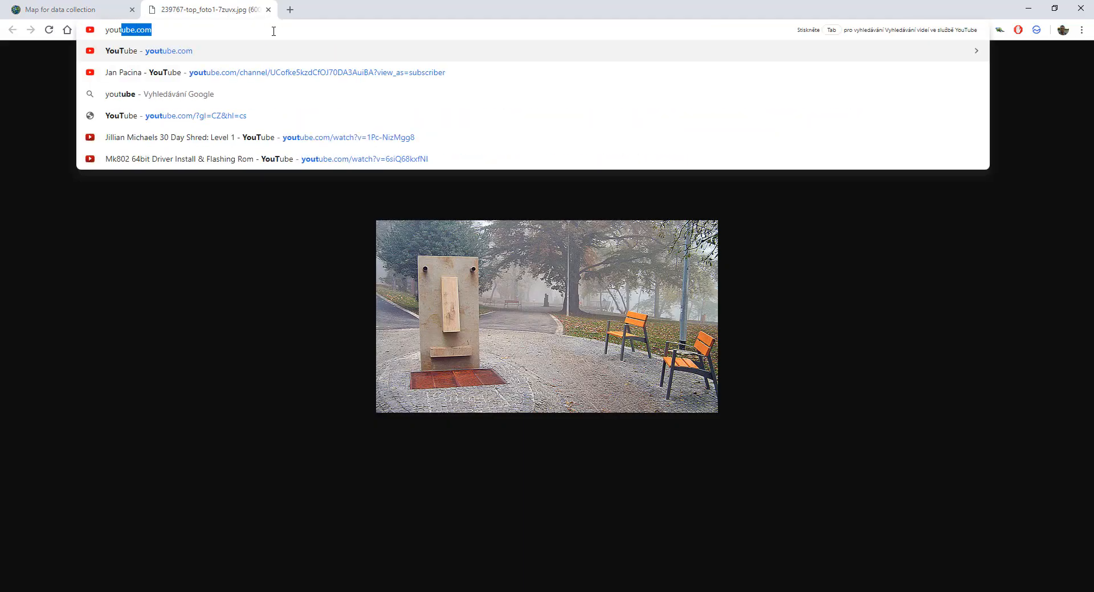
key("Return")
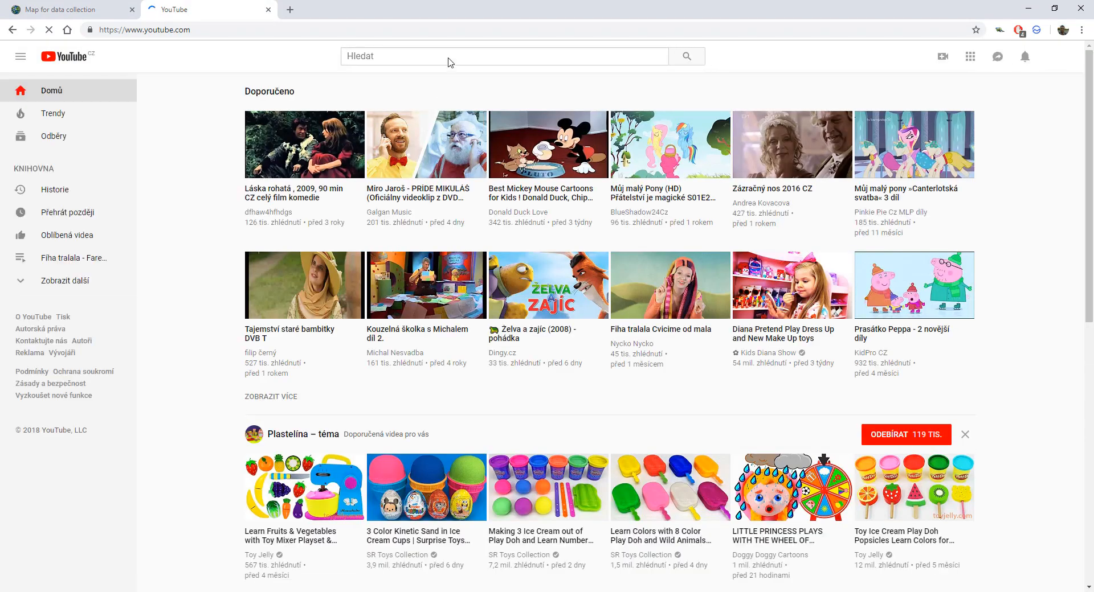
left_click(449, 57)
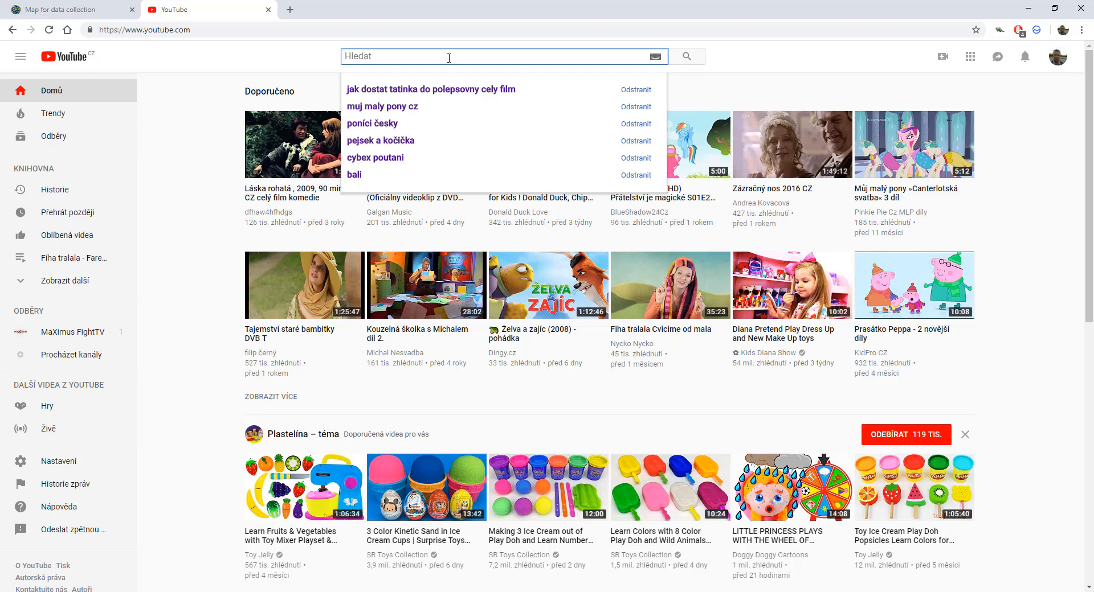
type("f")
key("BackSpace")
type("colle")
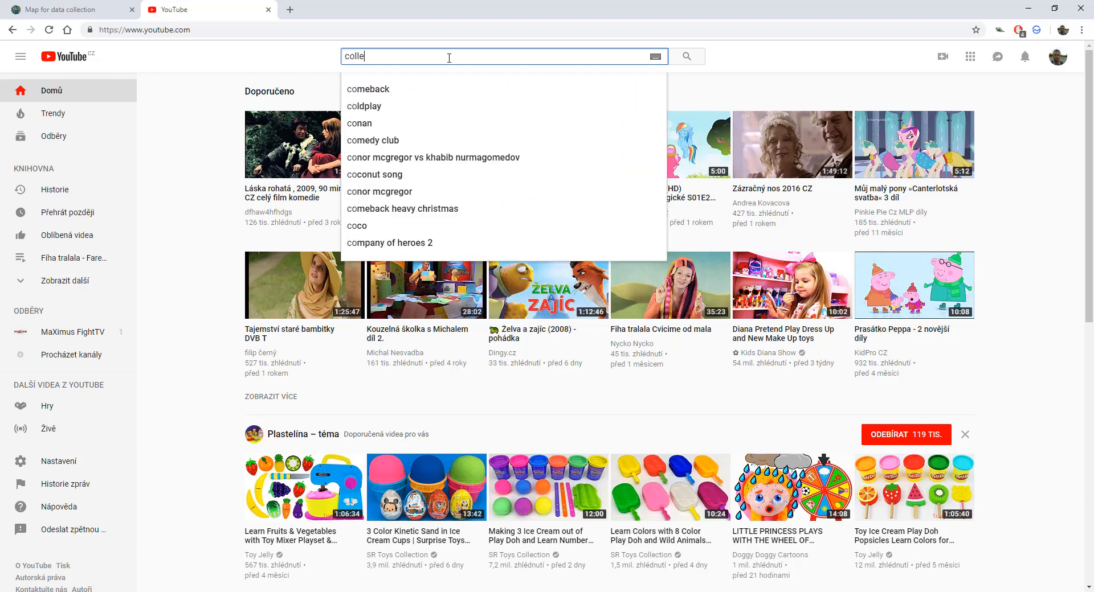
type("ctor for")
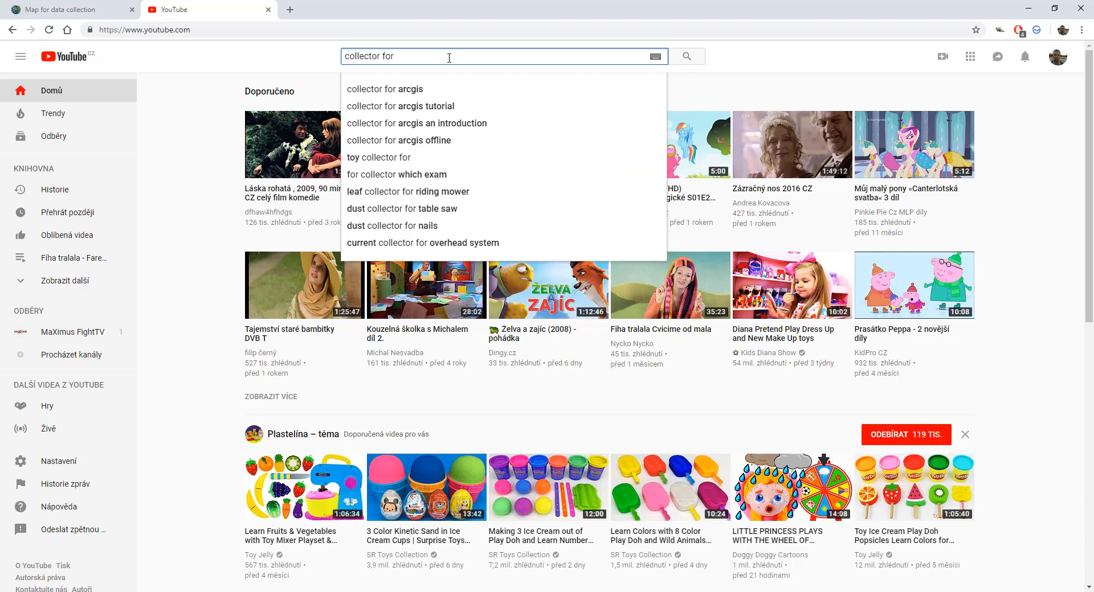
left_click(418, 91)
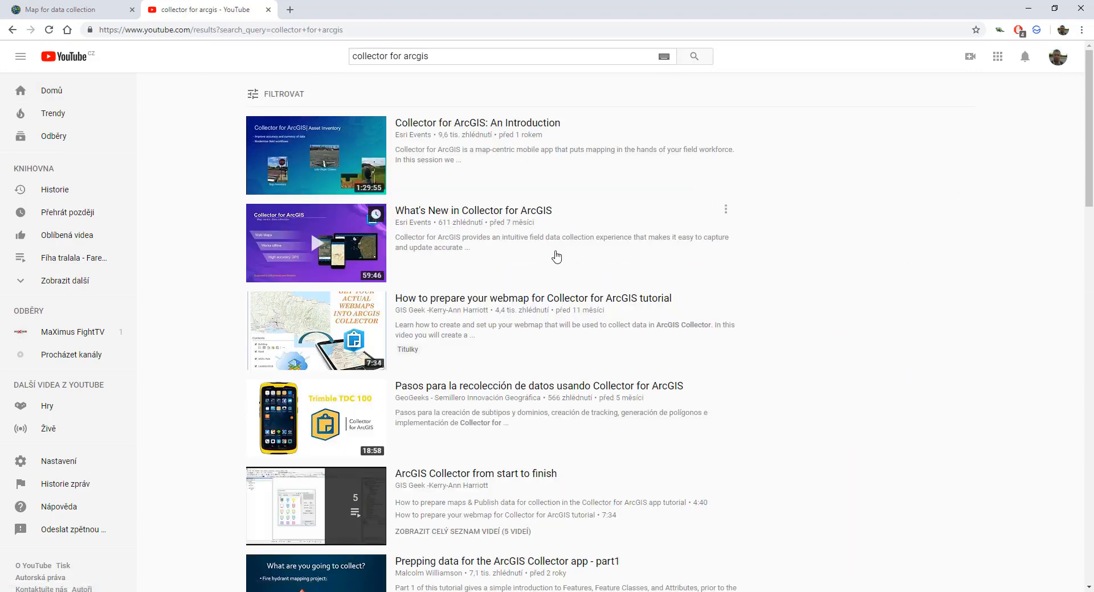
scroll(557, 254, "down", 7)
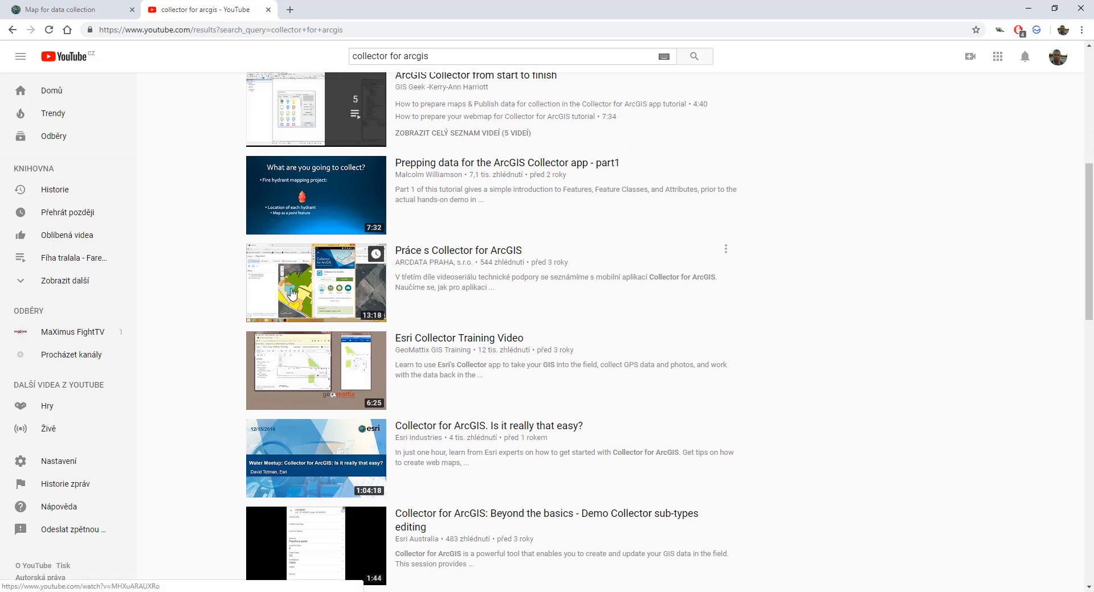
scroll(496, 289, "up", 5)
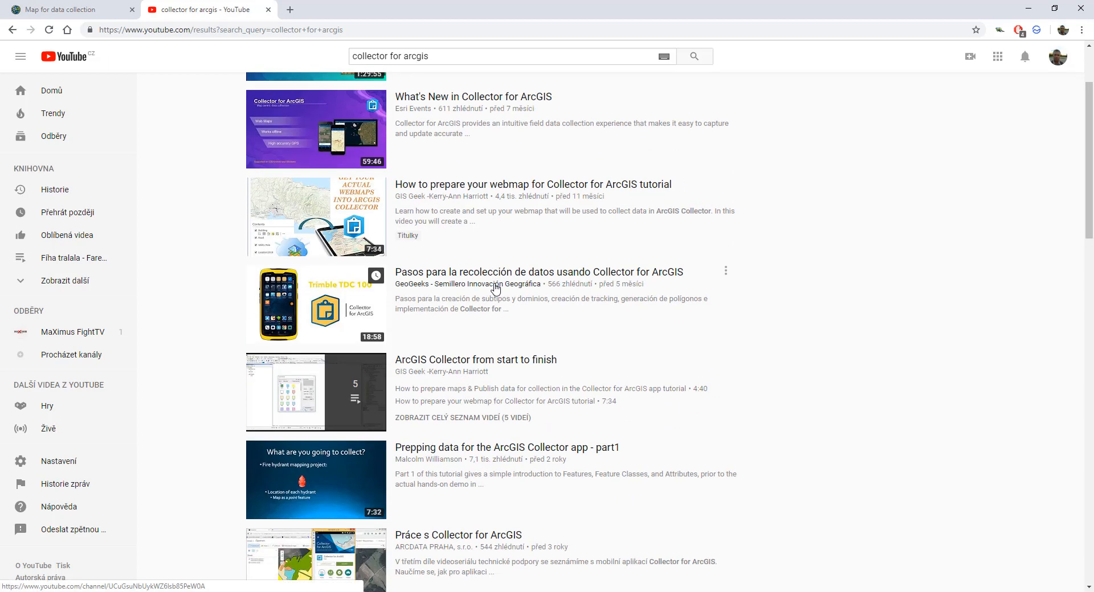
scroll(671, 281, "up", 2)
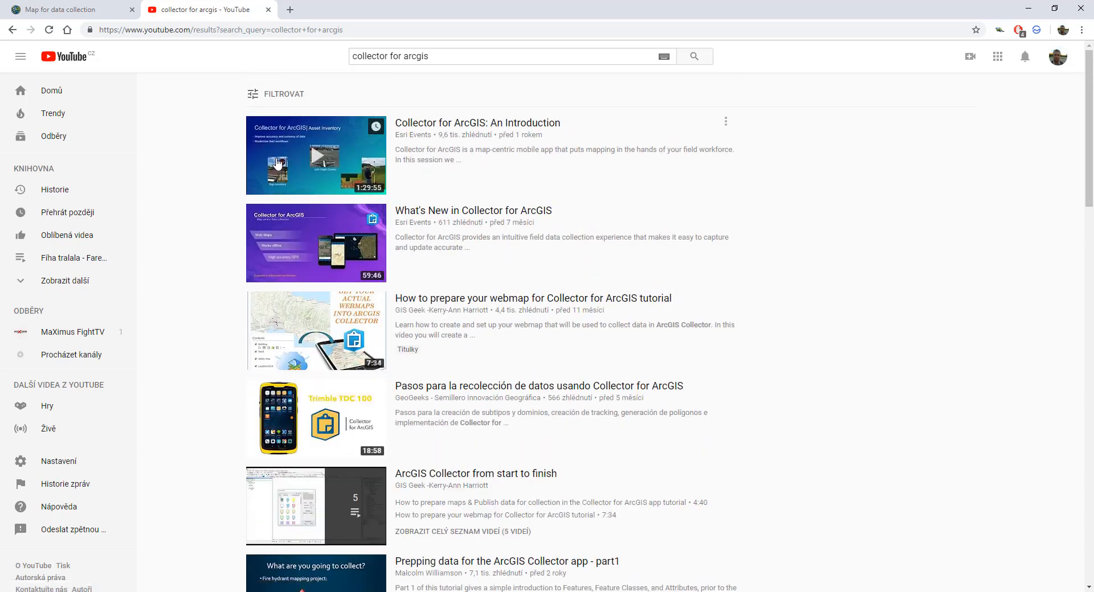
Step: Refine the video search to "collector for arcgis tutorial" and look through the results
left_click(467, 56)
type("tutorial")
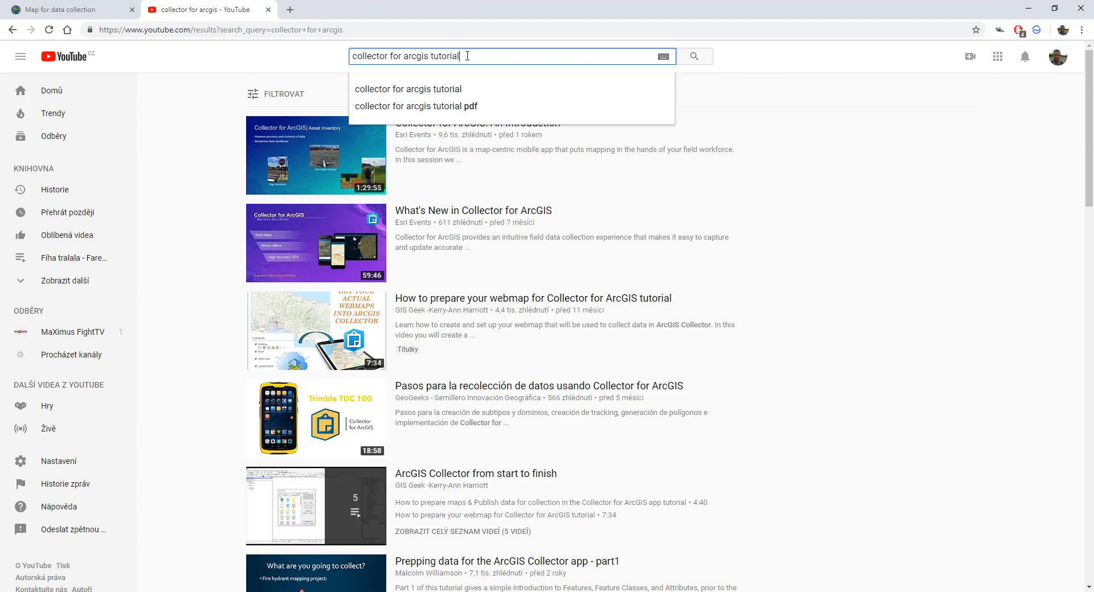
key("Return")
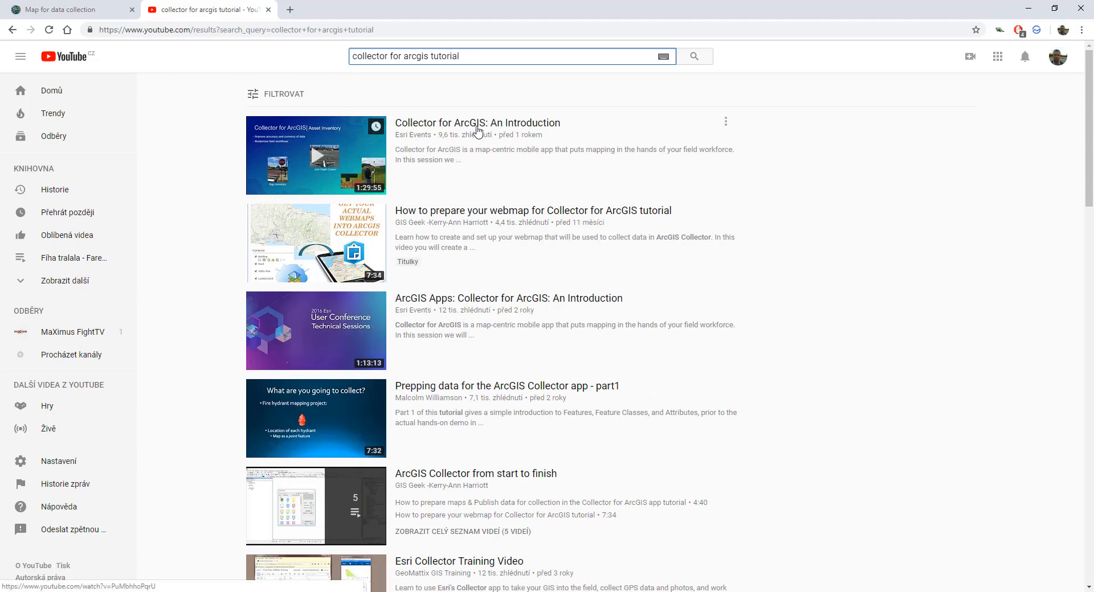
scroll(554, 242, "down", 5)
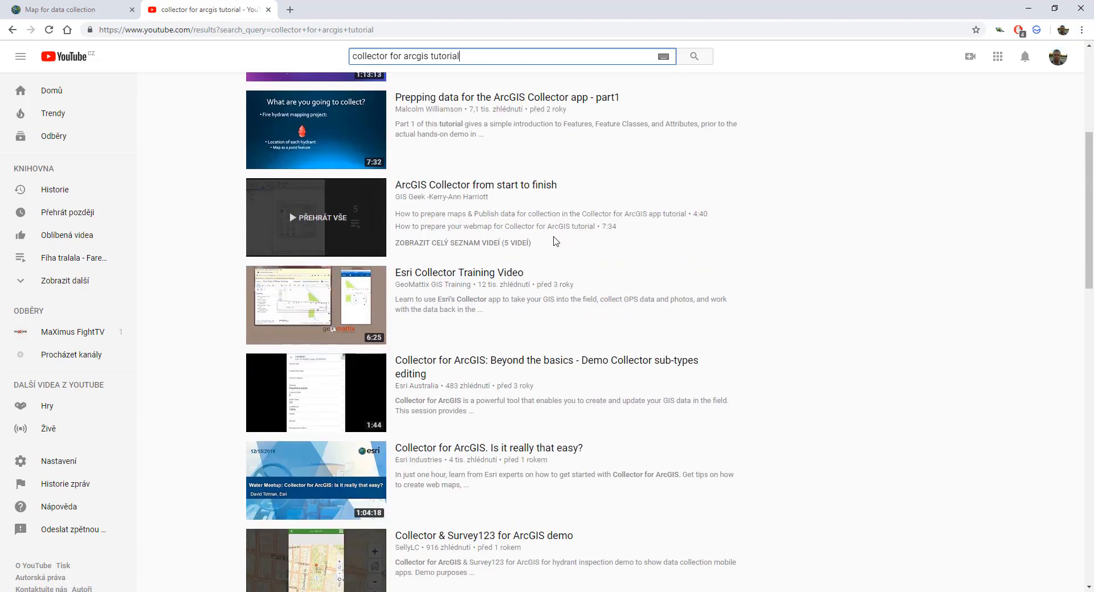
scroll(555, 241, "down", 4)
scroll(555, 240, "up", 8)
Step: Return to the ArcGIS Online map and create a Web AppBuilder app from it, titled "Map for data collection", in the GIS_Erasmus folder
left_click(48, 8)
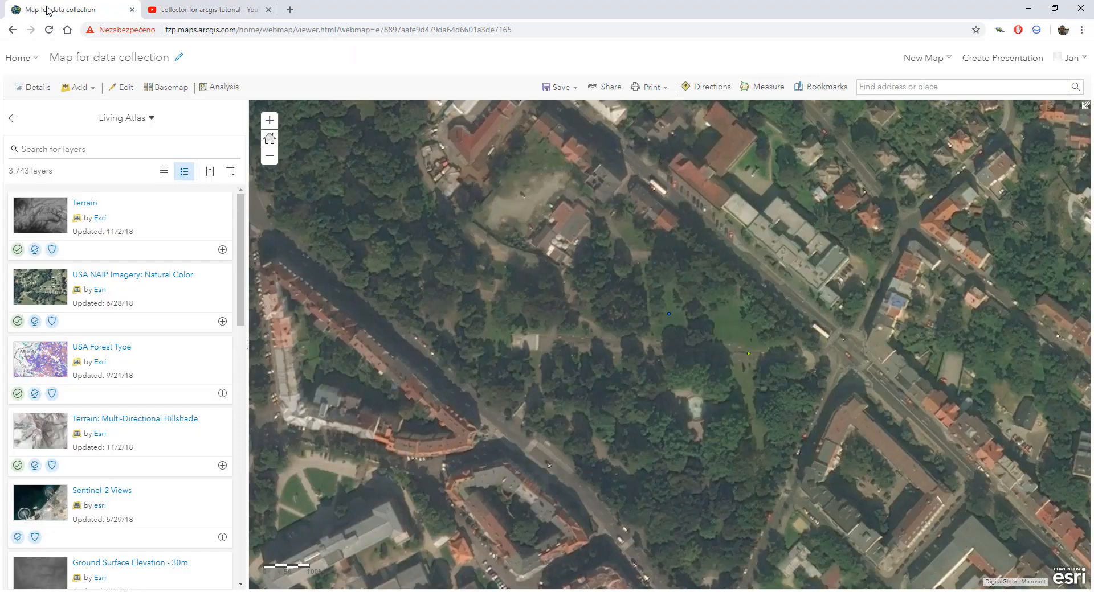
left_click_drag(751, 369, 723, 360)
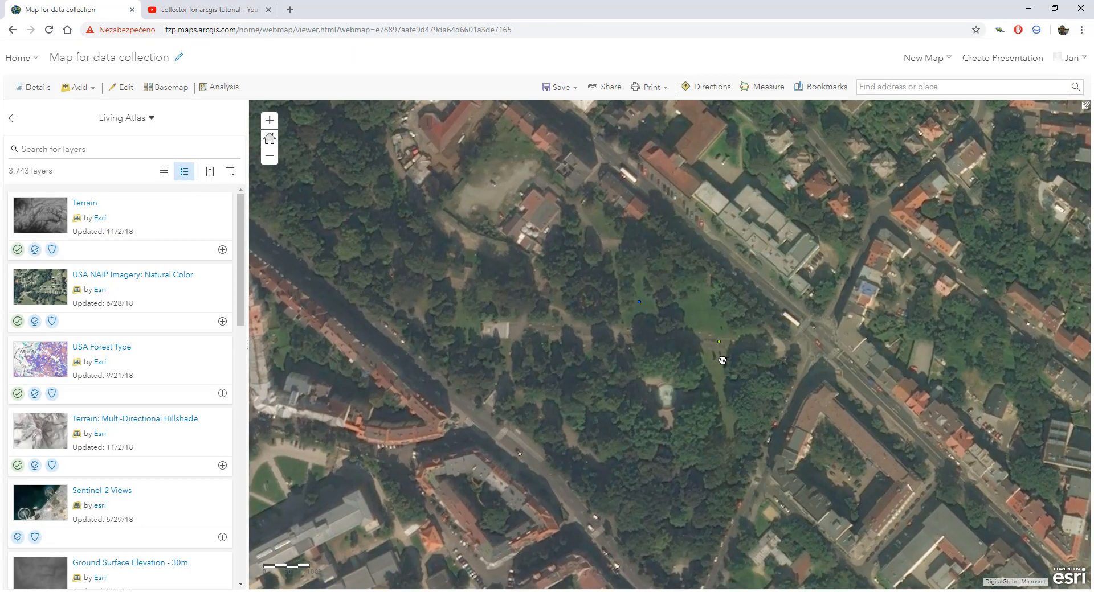
left_click(615, 94)
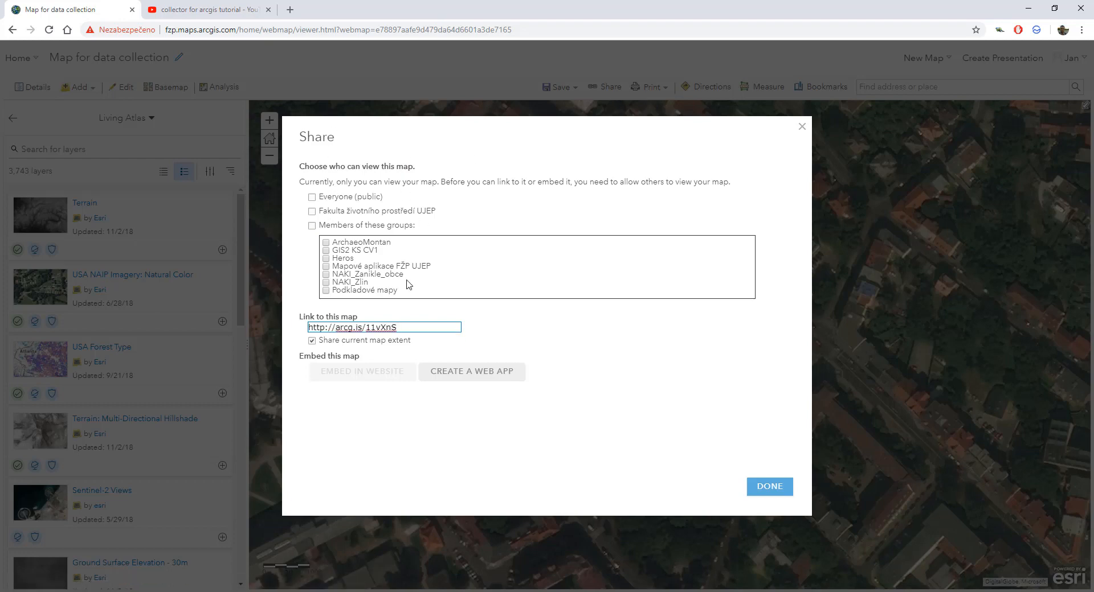
left_click(487, 373)
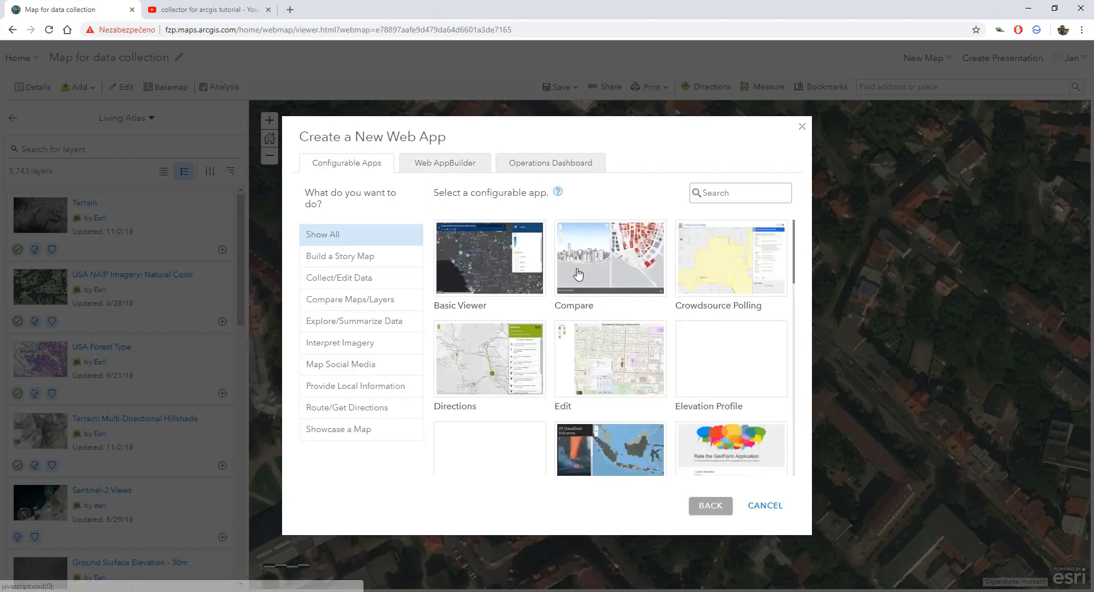
left_click(431, 166)
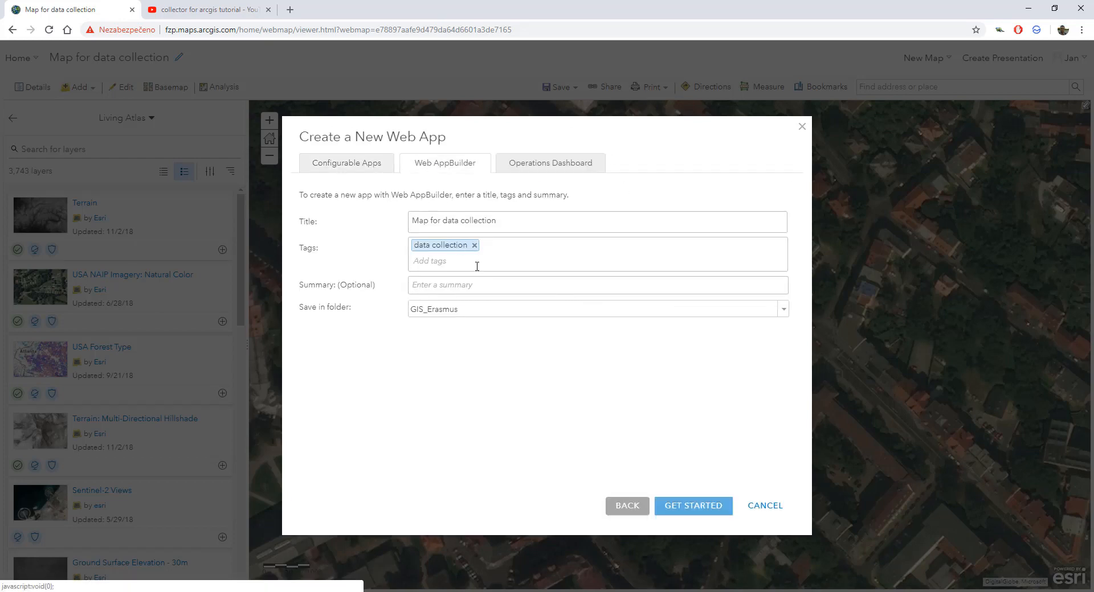
left_click(691, 511)
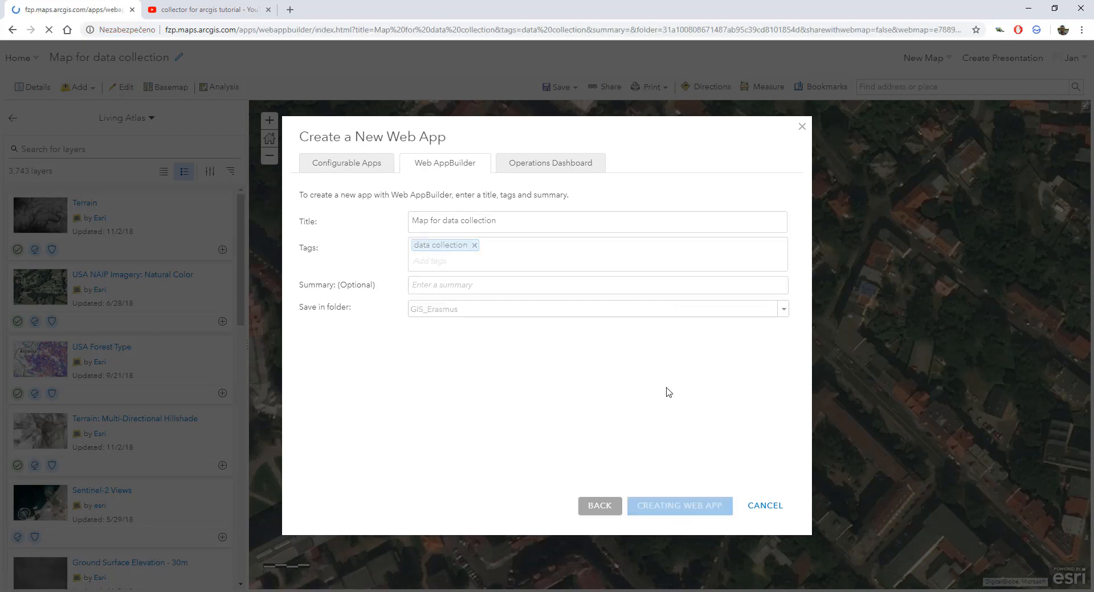
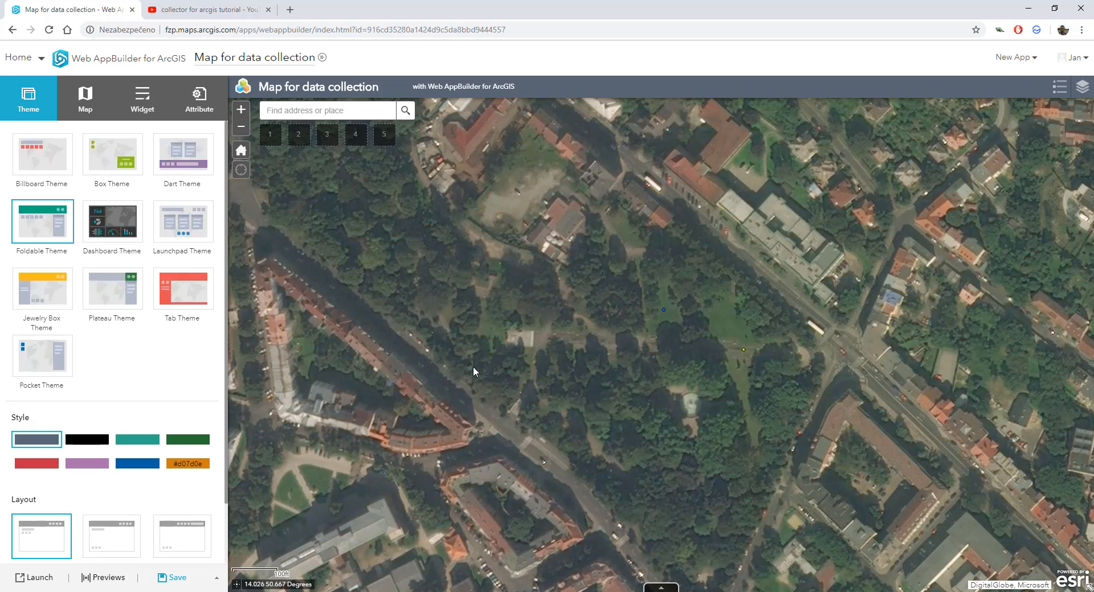
Step: Apply the Launchpad Theme to the web app
left_click(175, 221)
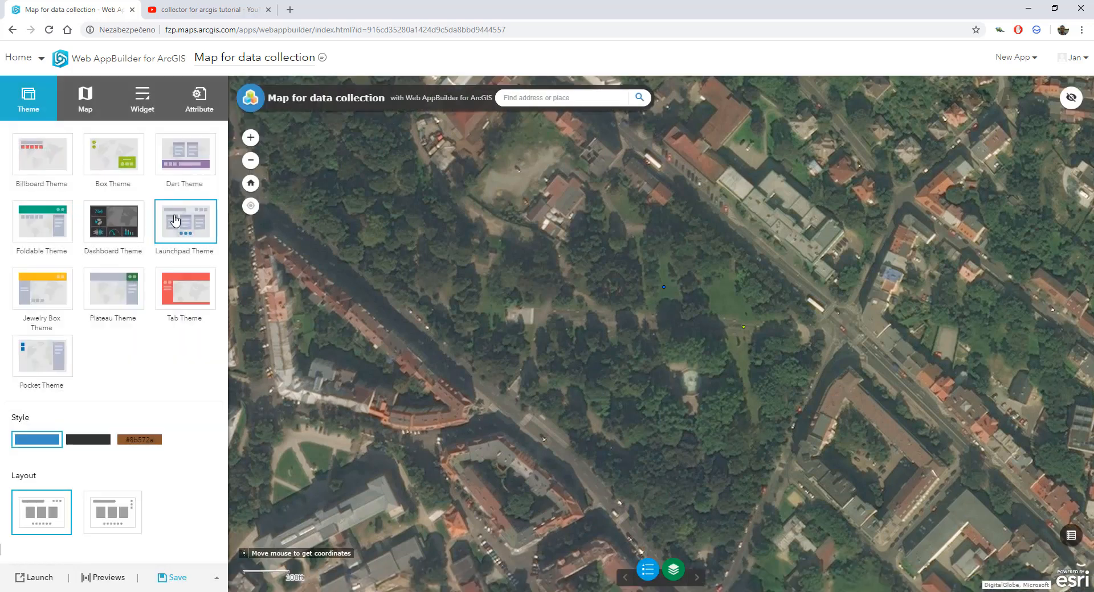
Step: Set the app's initial extent to a zoomed-out map view covering the whole town, and save the app
left_click(85, 98)
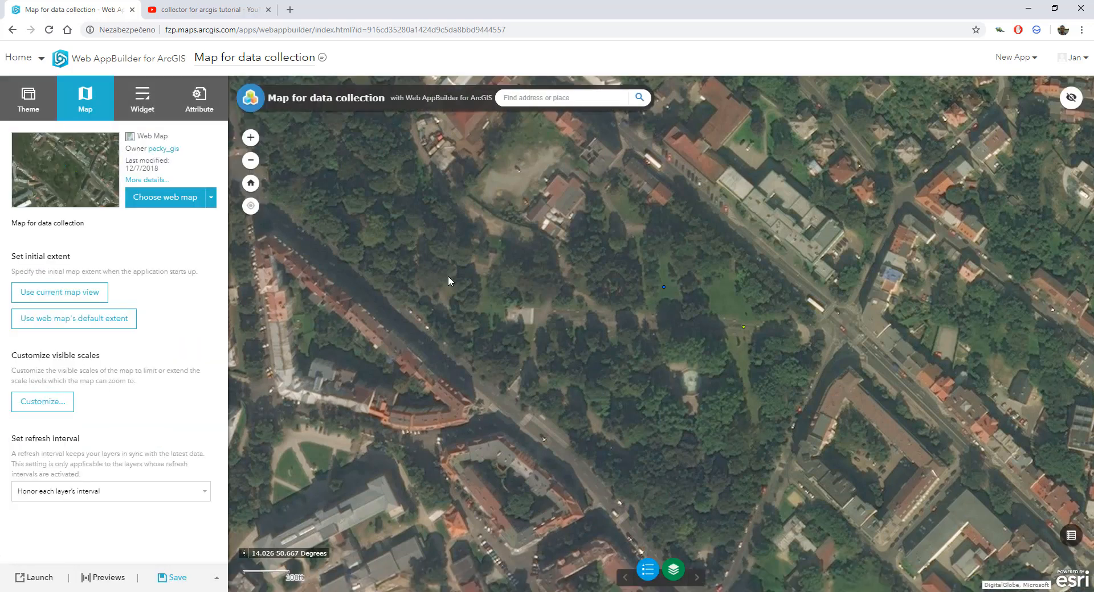
scroll(647, 350, "down", 1)
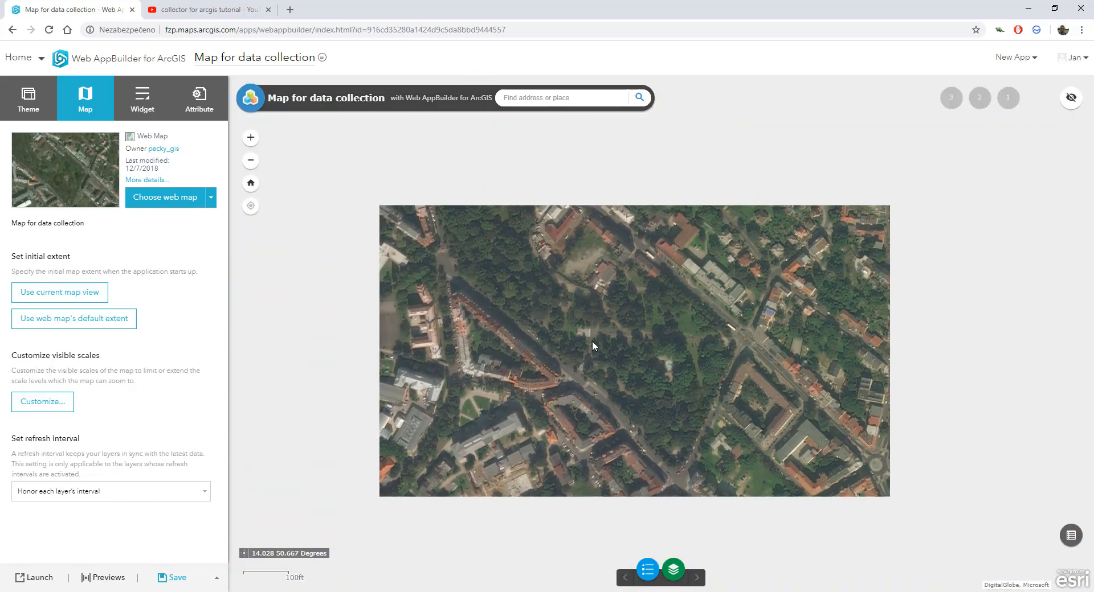
scroll(657, 406, "down", 3)
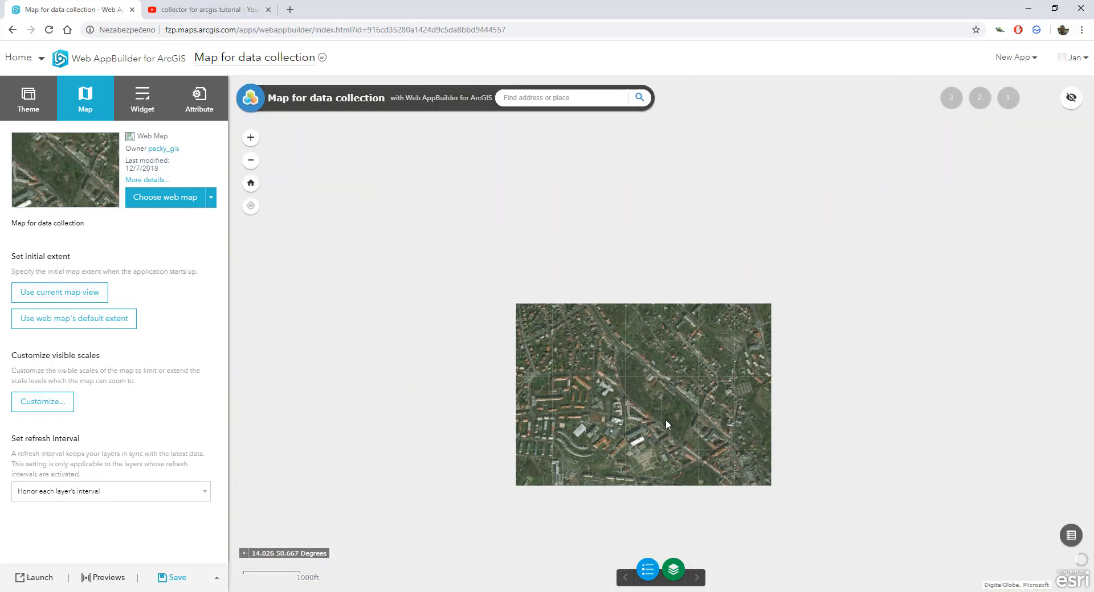
left_click_drag(666, 424, 624, 354)
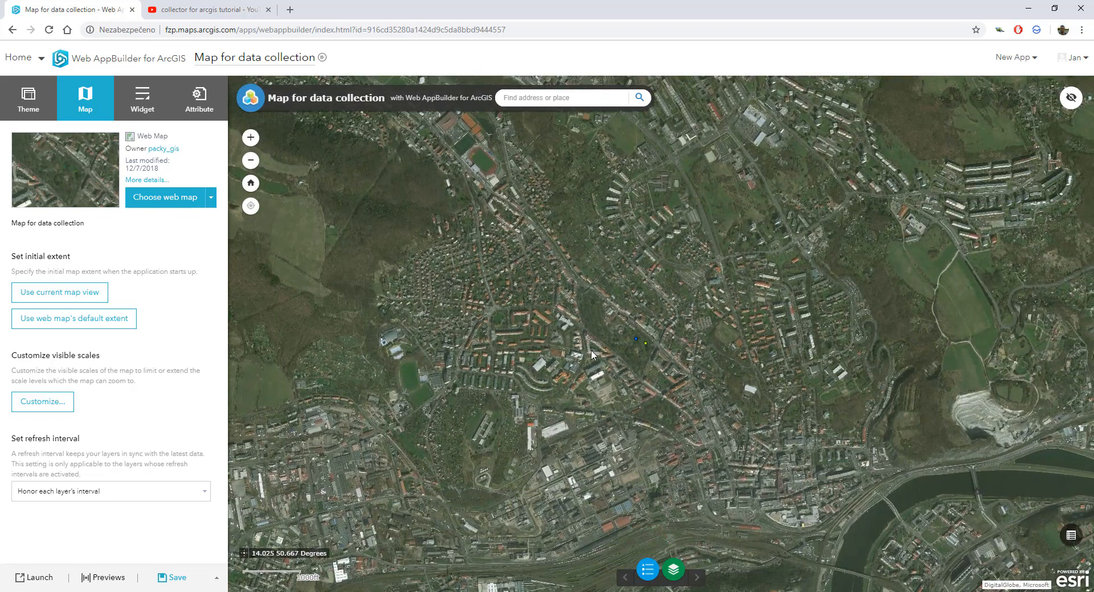
left_click(69, 299)
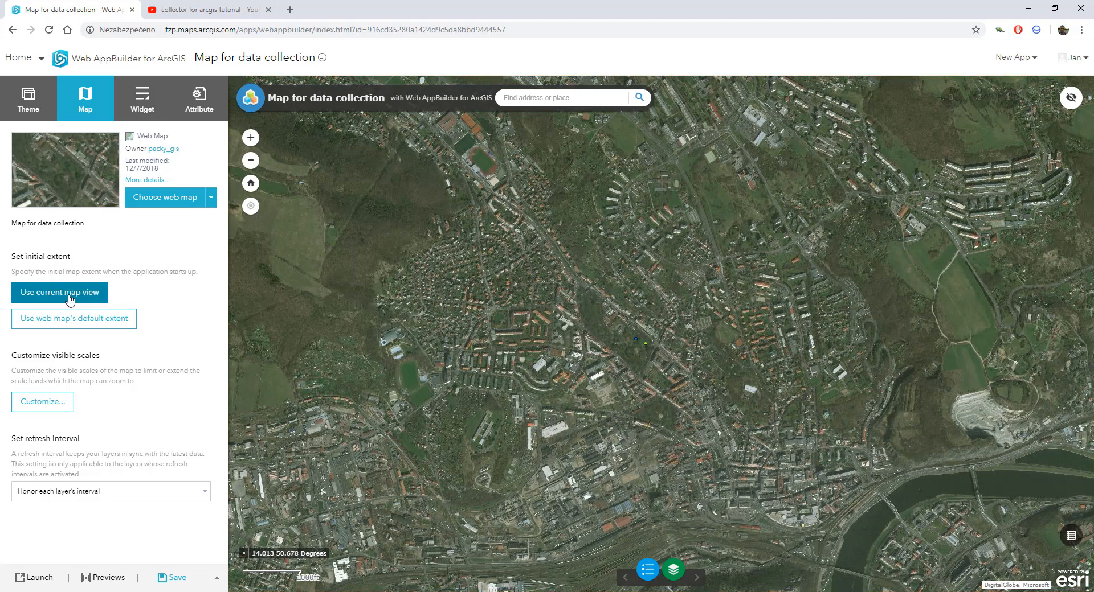
left_click(177, 579)
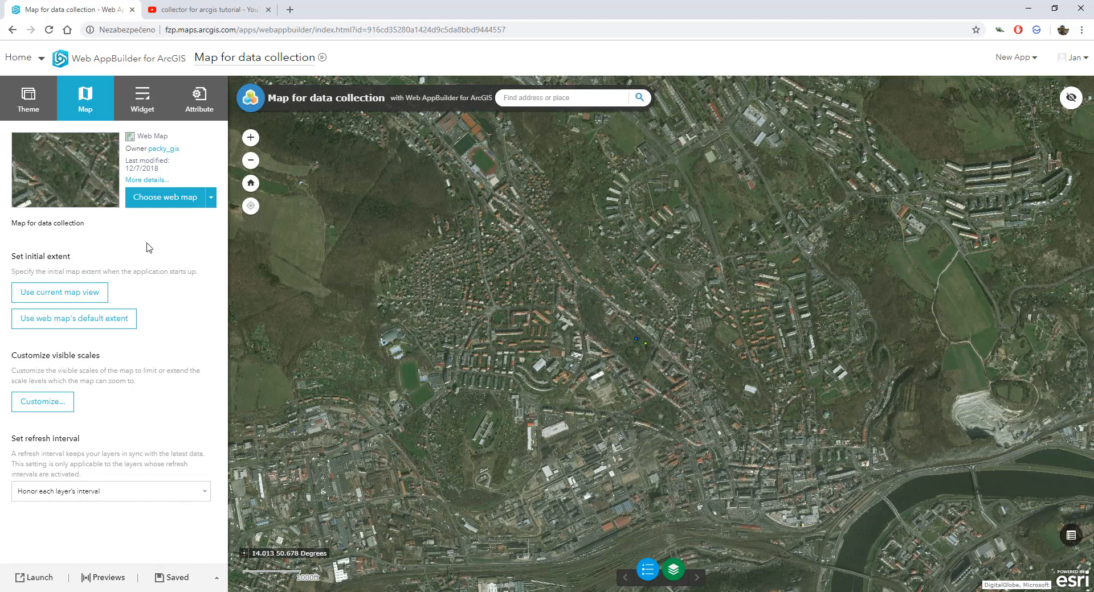
Step: Toggle the Scalebar widget off and back on, and hide the Search widget from the app
left_click(146, 114)
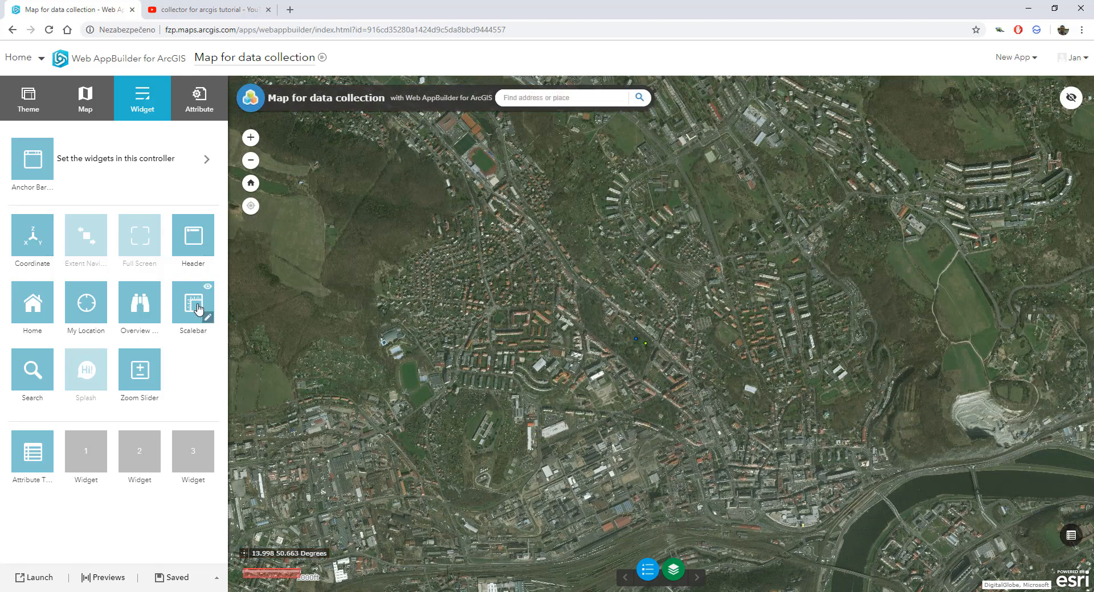
left_click(207, 287)
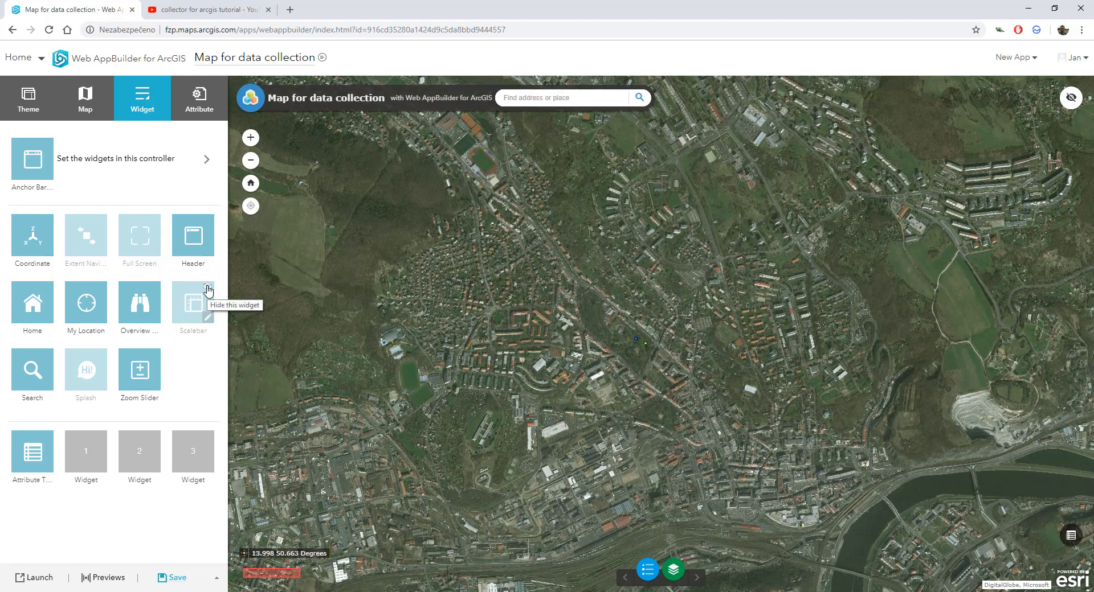
left_click(207, 287)
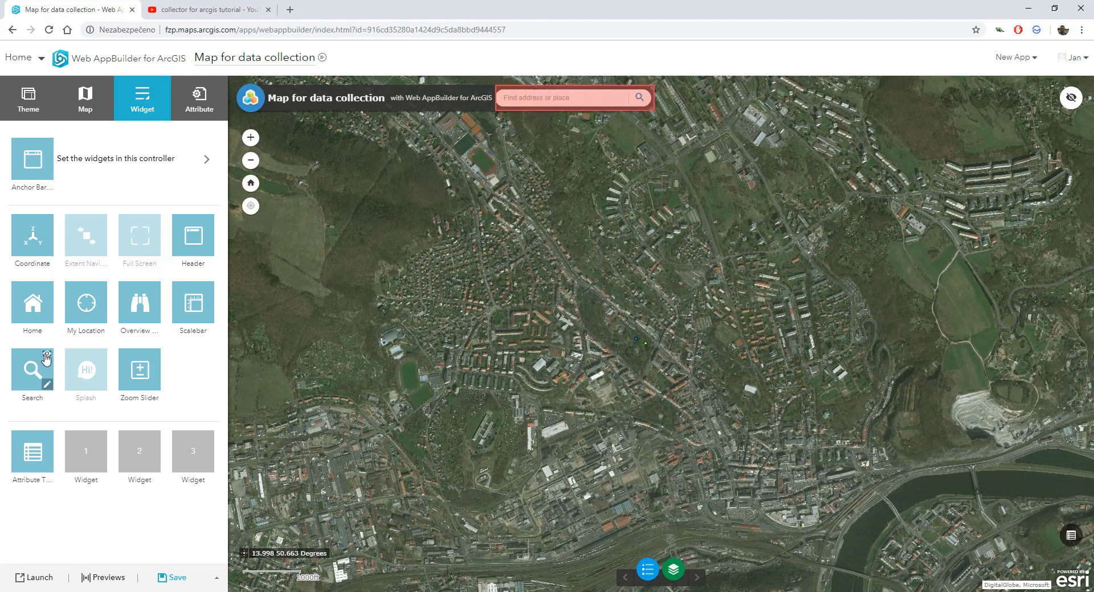
left_click(46, 357)
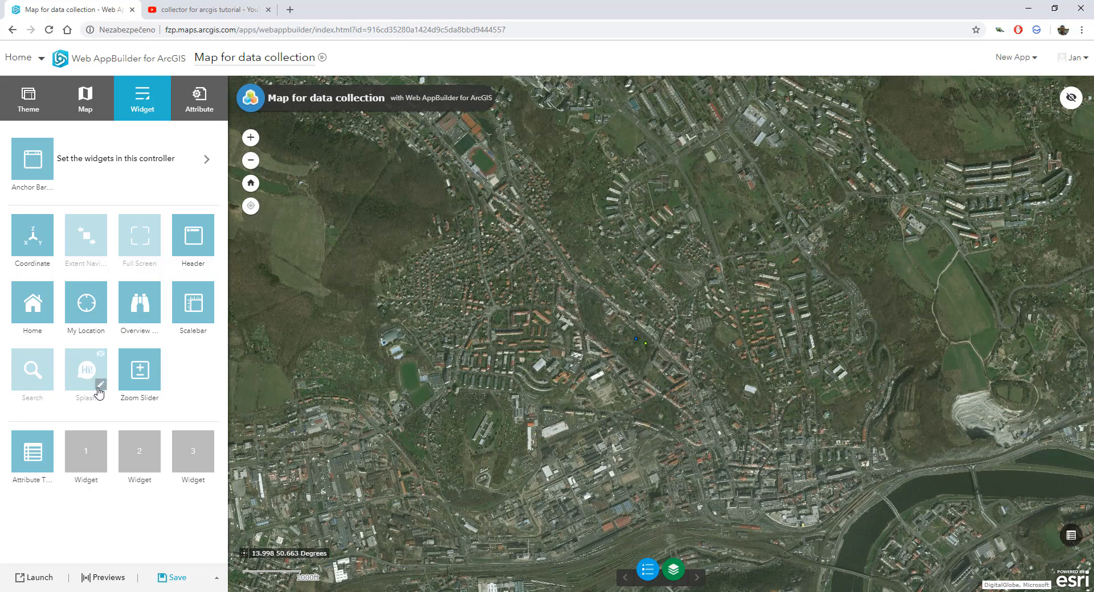
Step: Replace the Splash widget's globe image with the text "Welcome to my Web App" in large size
left_click(100, 387)
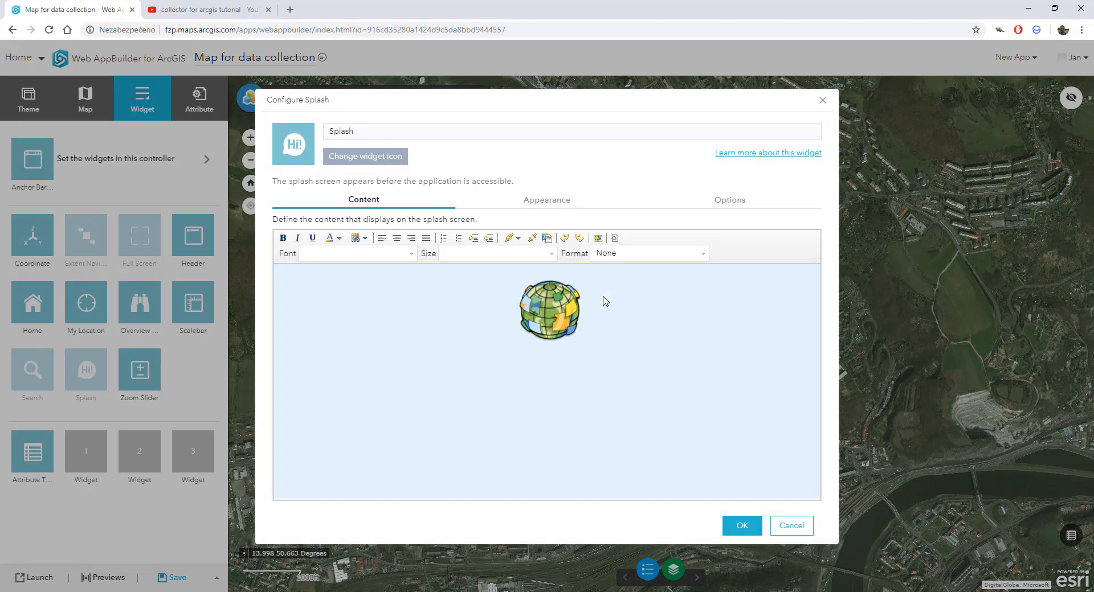
left_click_drag(518, 297, 586, 319)
key("Delete")
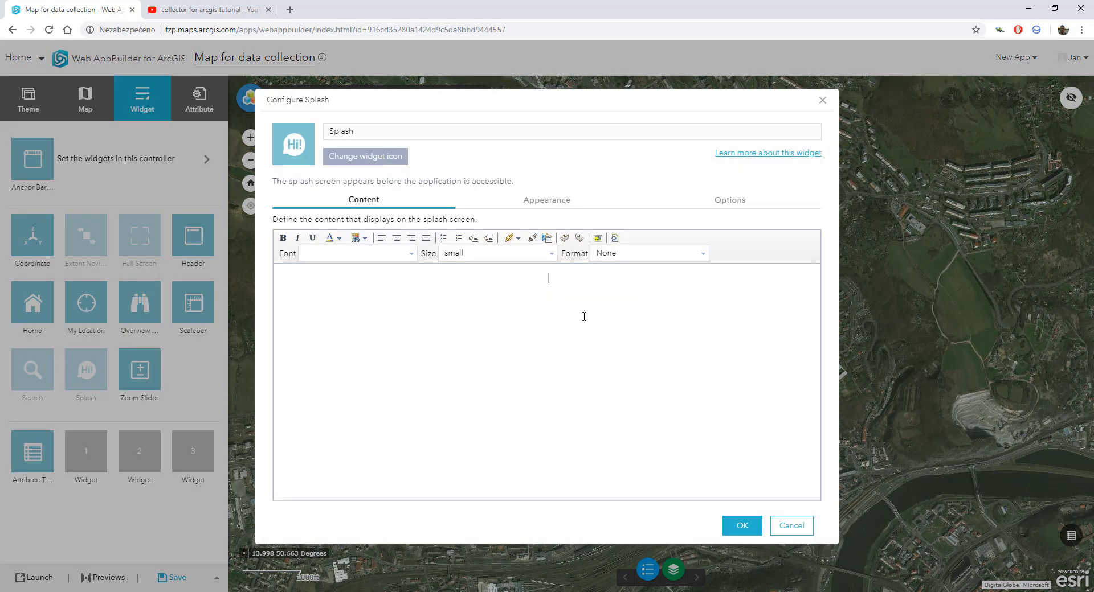
type("Welcome to my Web ")
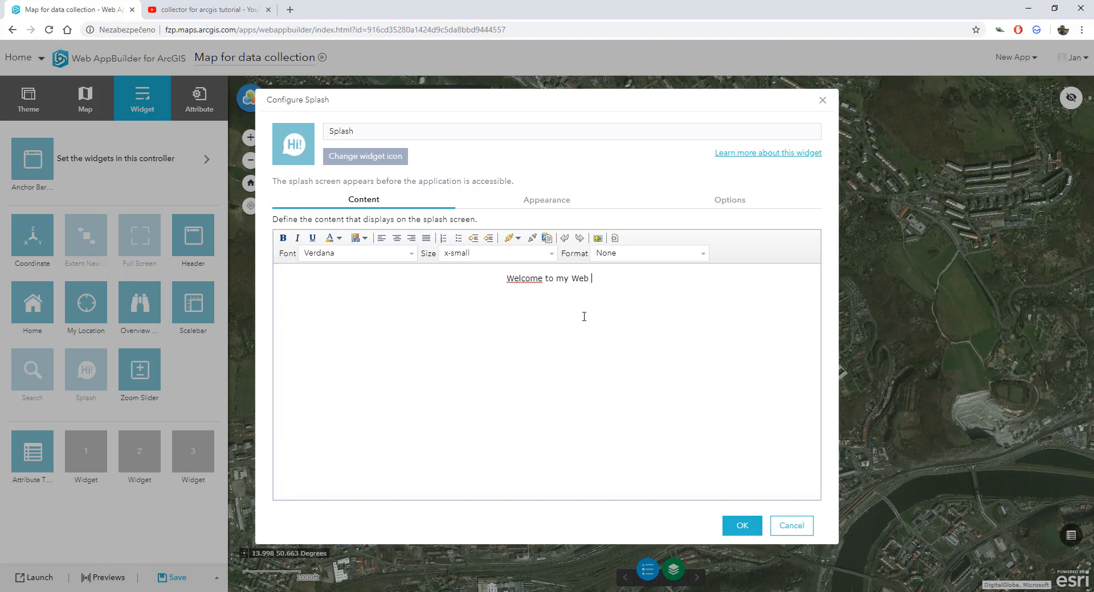
type("App")
left_click_drag(599, 279, 495, 280)
left_click(551, 254)
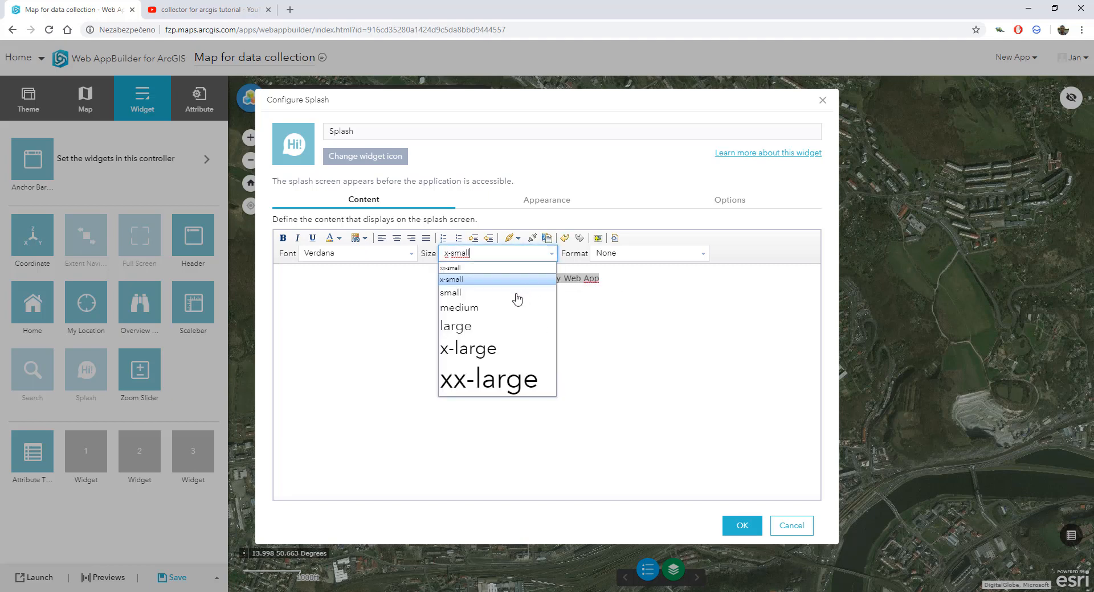
left_click(477, 336)
left_click(531, 353)
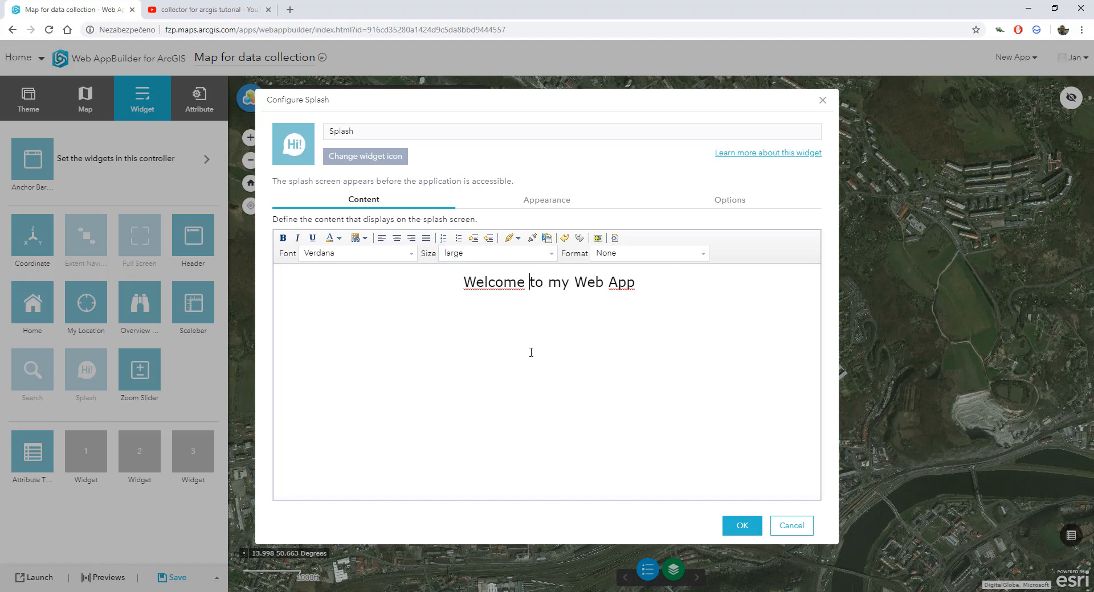
Step: Check the splash screen's remaining settings, accept the configuration, and make the Splash widget visible in the app
left_click(545, 201)
left_click(732, 208)
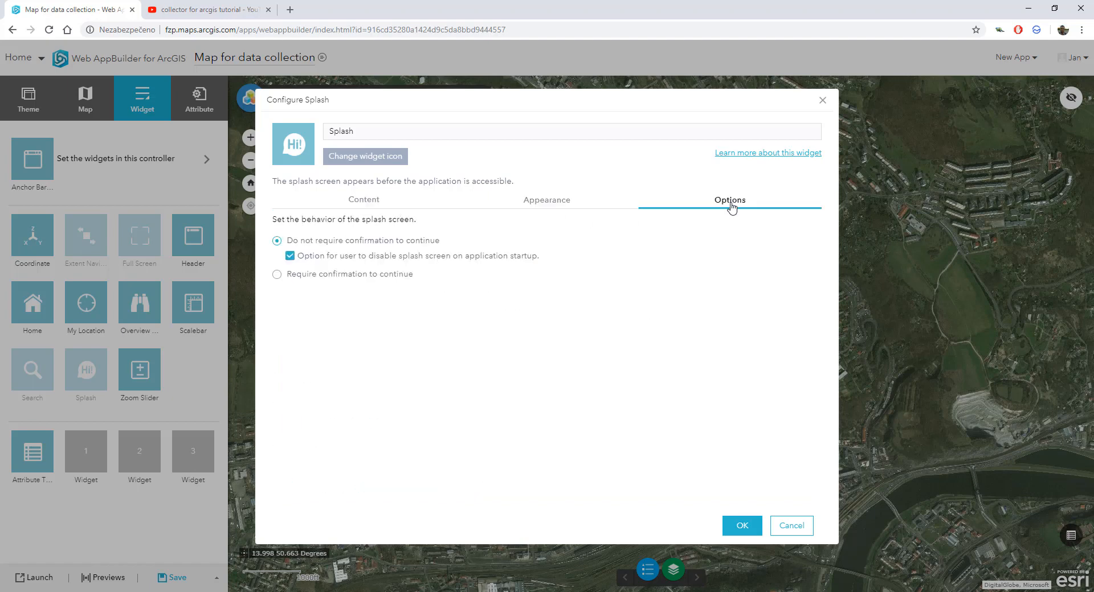
left_click(357, 200)
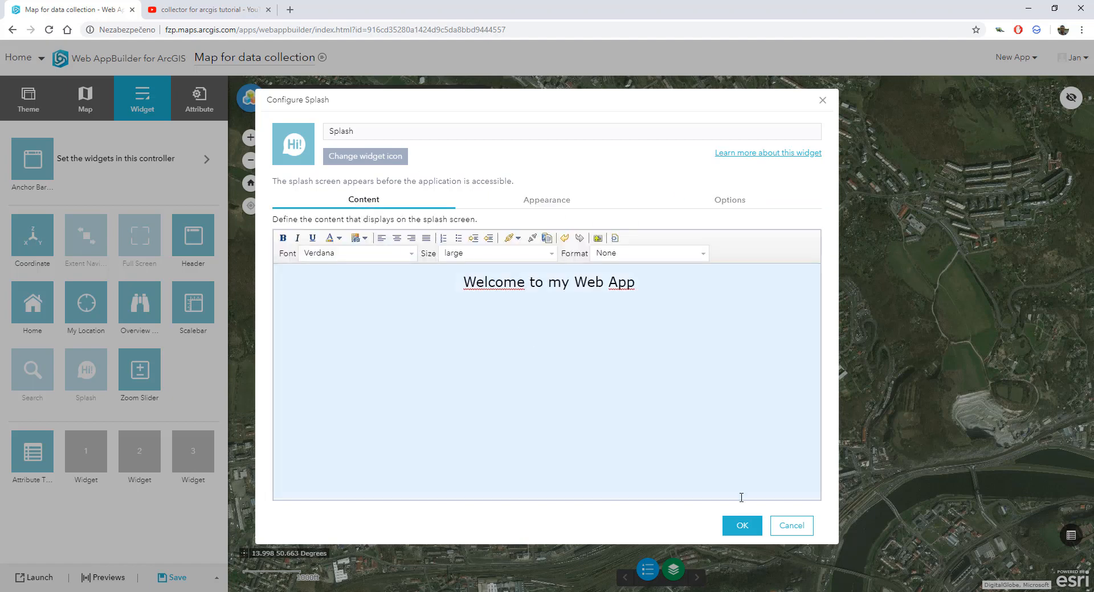
left_click(742, 526)
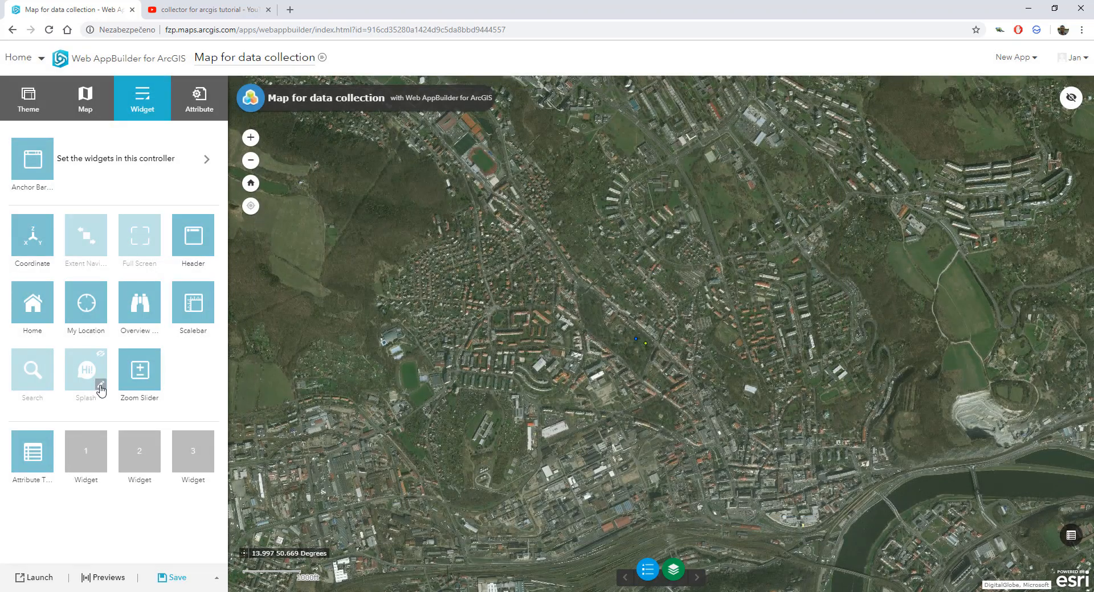
left_click(100, 355)
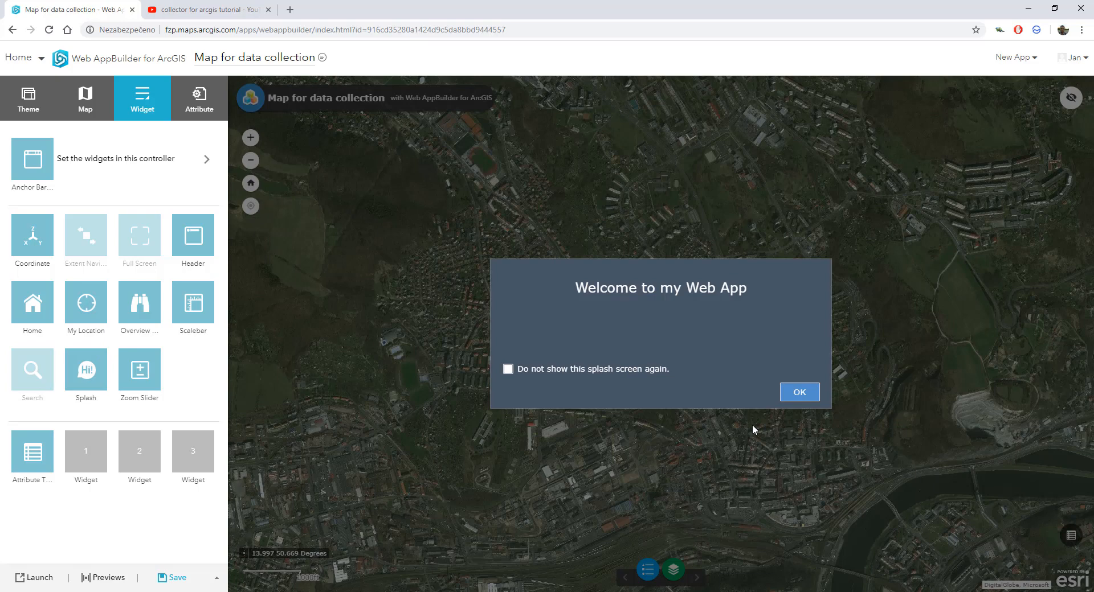
left_click(799, 392)
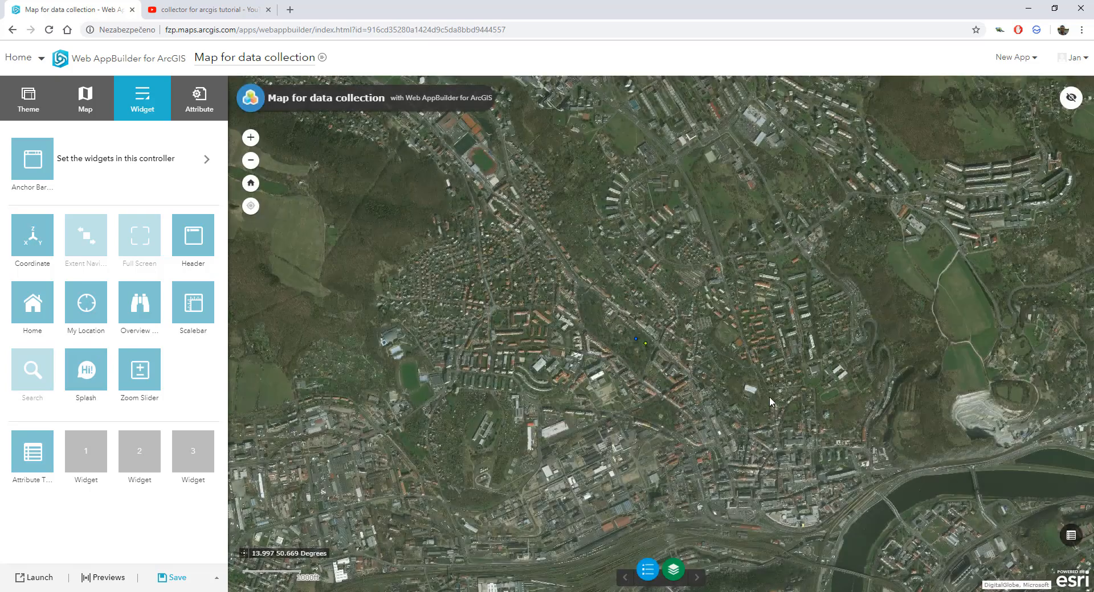
Step: Save the app and preview it in the device simulator, dismissing the splash screen and looking through the device list
left_click(164, 582)
left_click(110, 582)
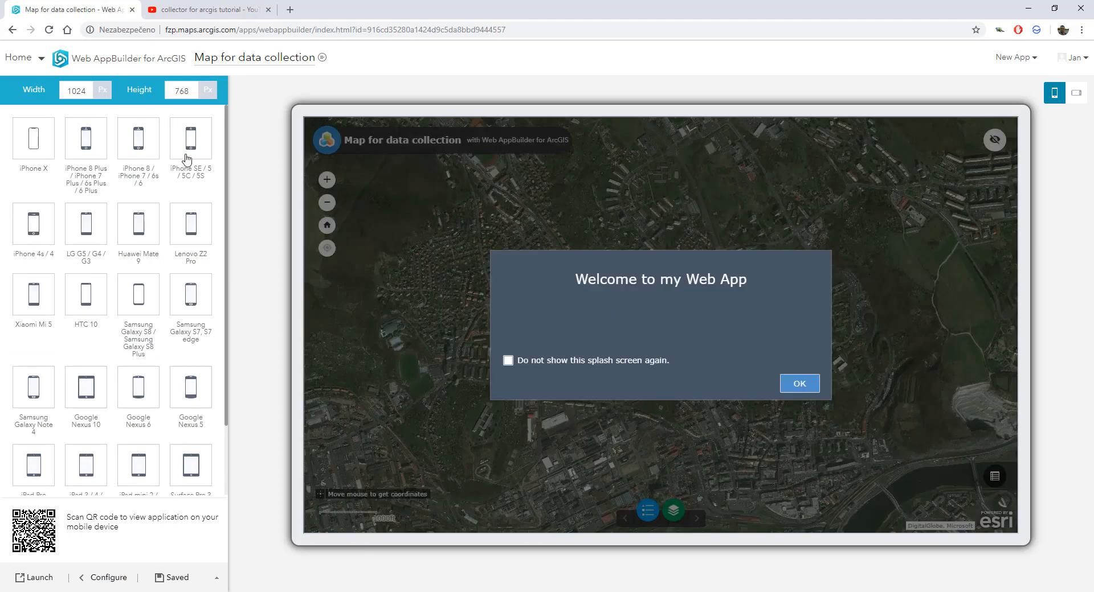
scroll(147, 251, "down", 2)
scroll(147, 251, "up", 2)
left_click(804, 388)
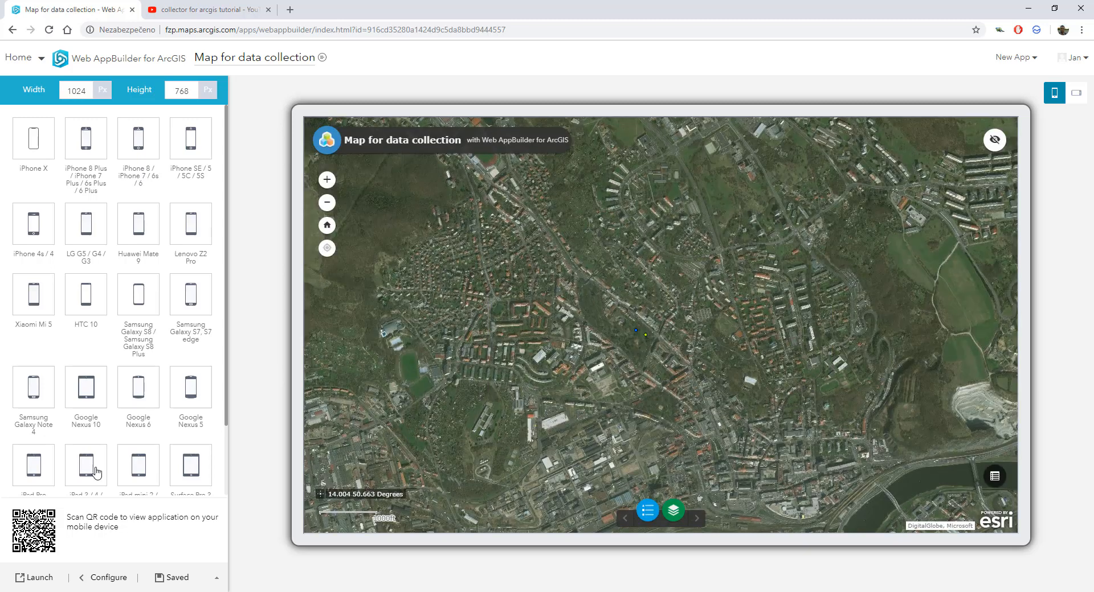
scroll(85, 399, "down", 2)
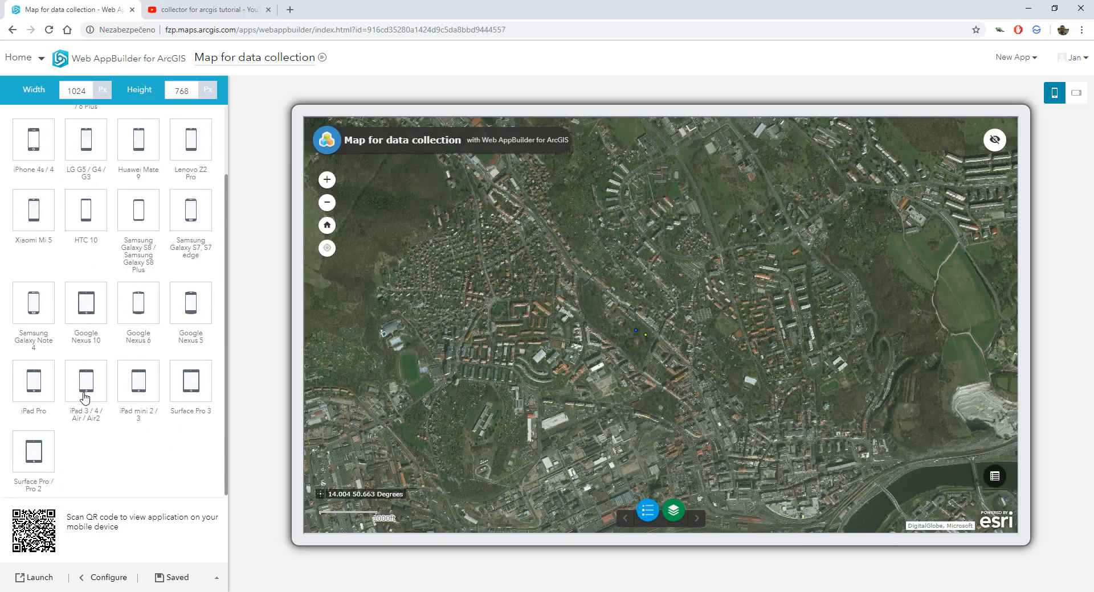
Step: Launch the finished web app in its own browser tab and dismiss its splash screen to view the map
left_click(38, 578)
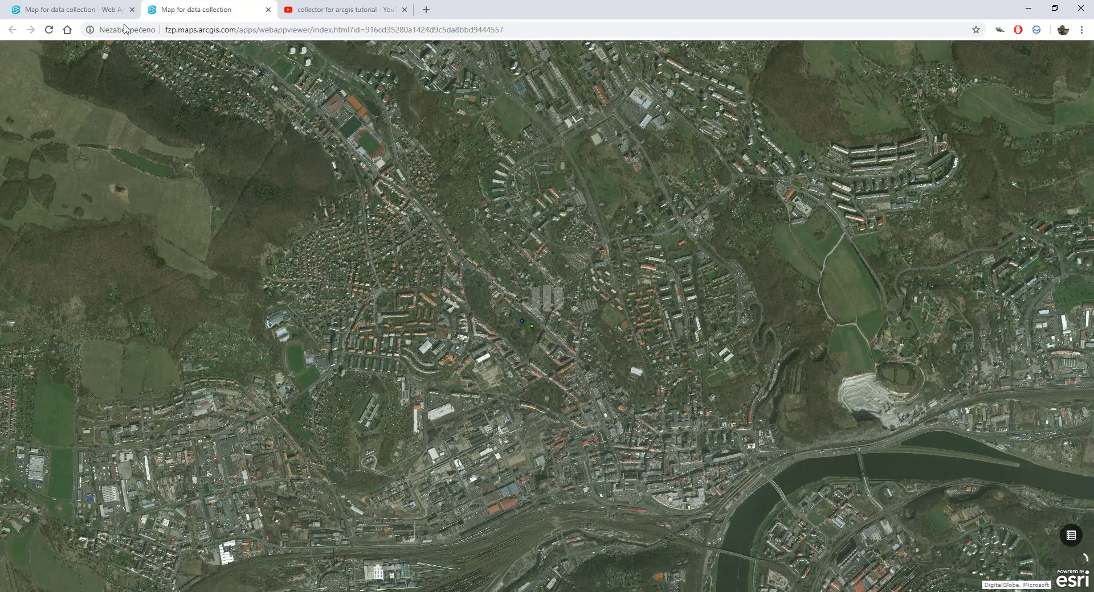
left_click(88, 5)
left_click(199, 5)
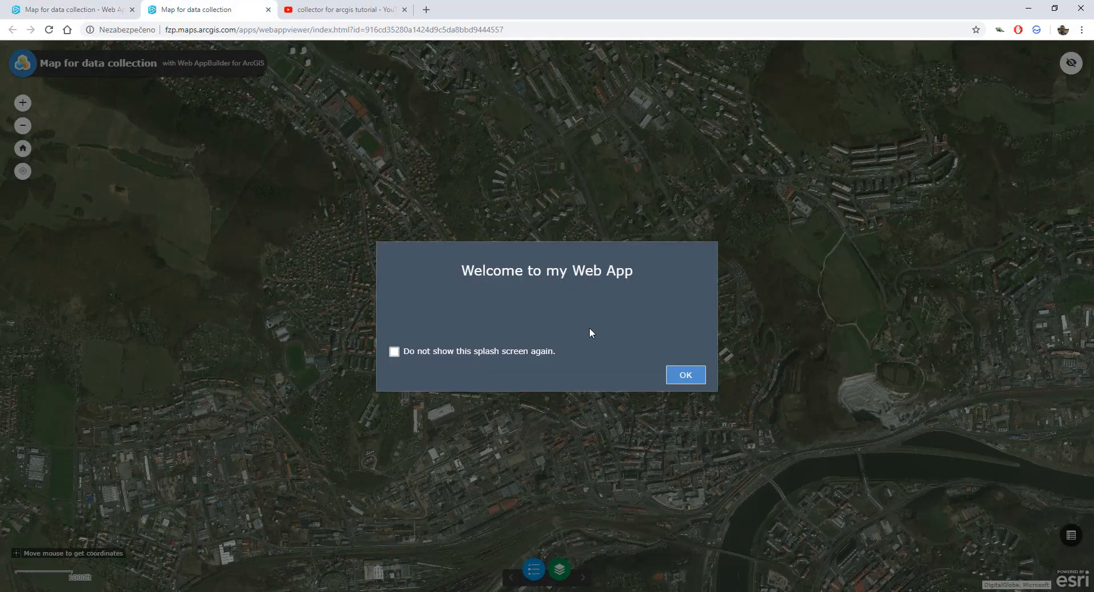
left_click(695, 376)
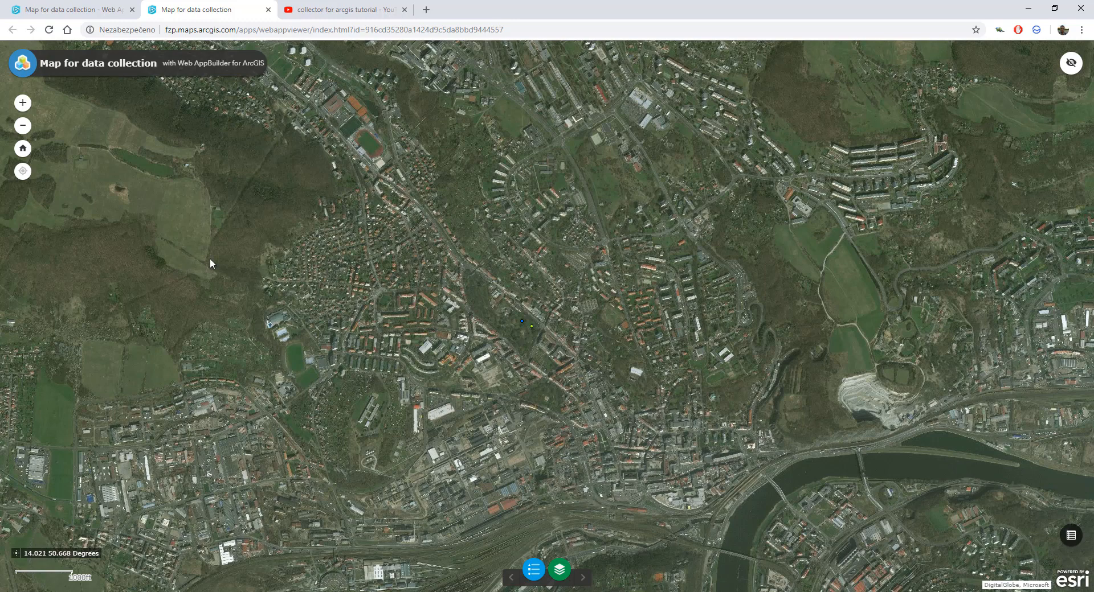
Step: Return to the app's configuration and open the set of widgets managed by the Anchor Bar Controller
left_click(68, 9)
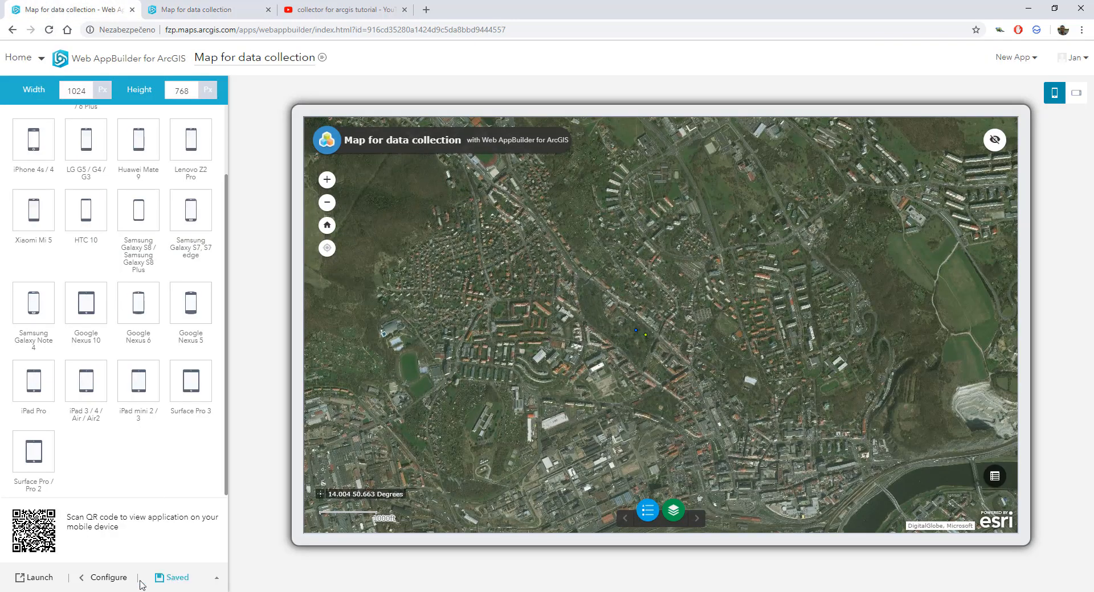
left_click(105, 577)
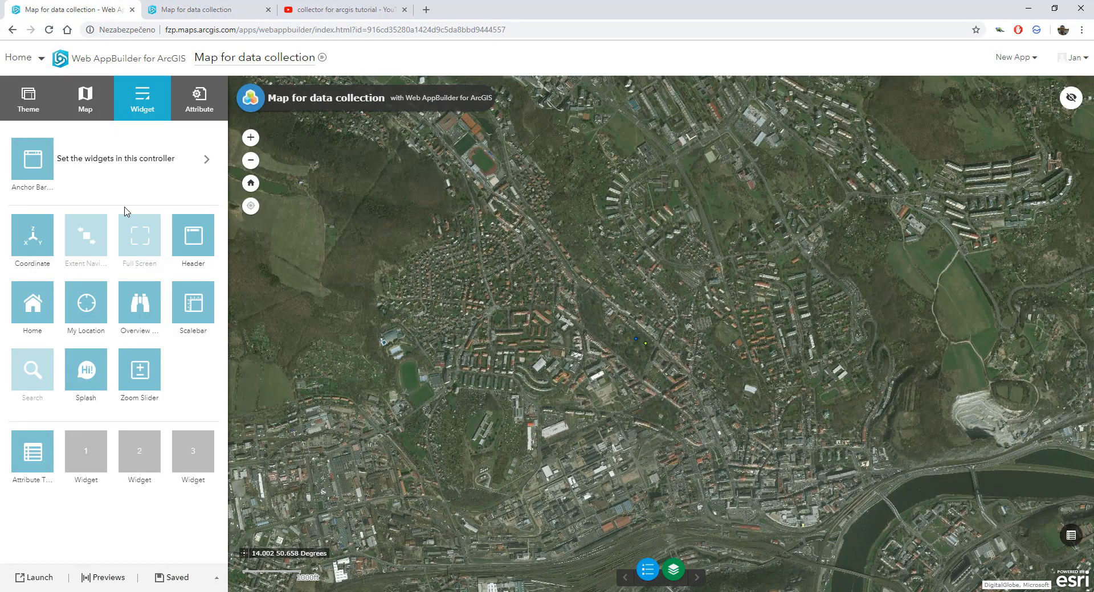
left_click(131, 165)
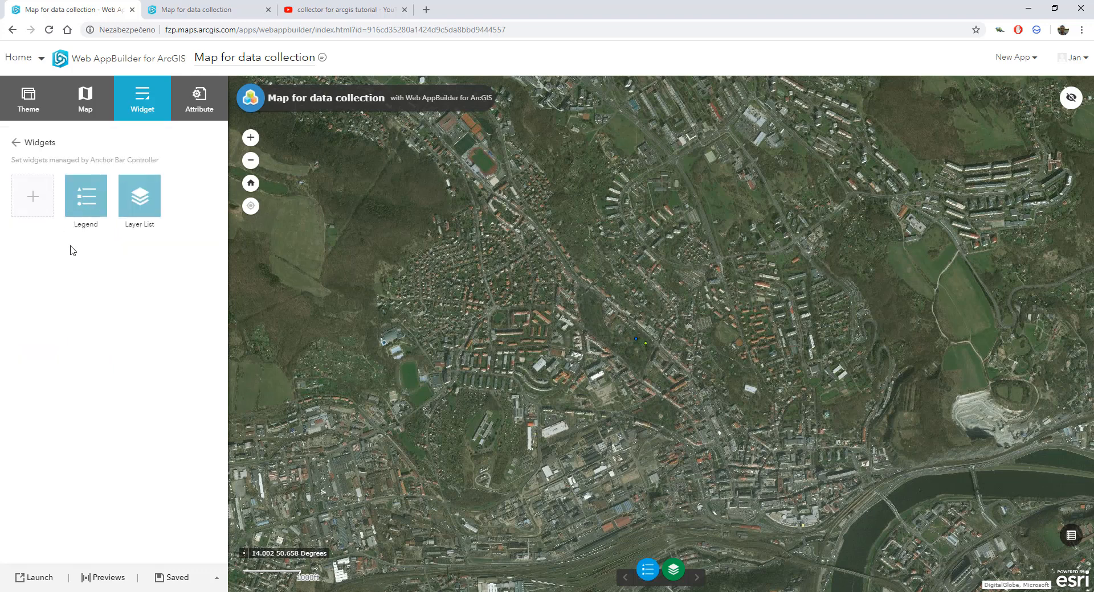
Step: Examine the Layer List widget in the app, trying the POI_Usti layer's visibility and transparency options
left_click(673, 568)
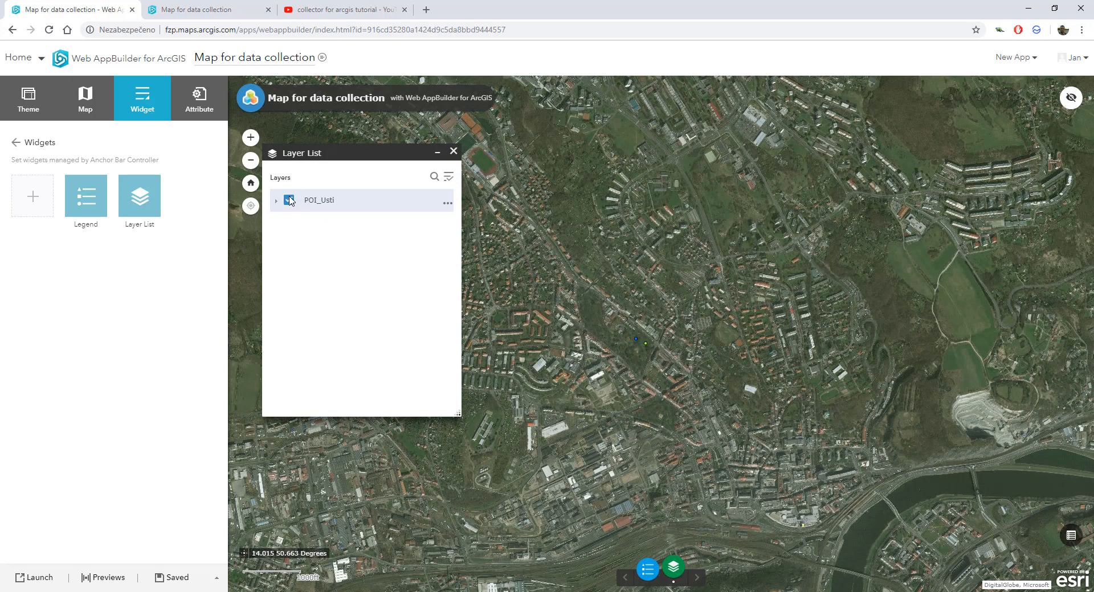
left_click(289, 200)
left_click(448, 203)
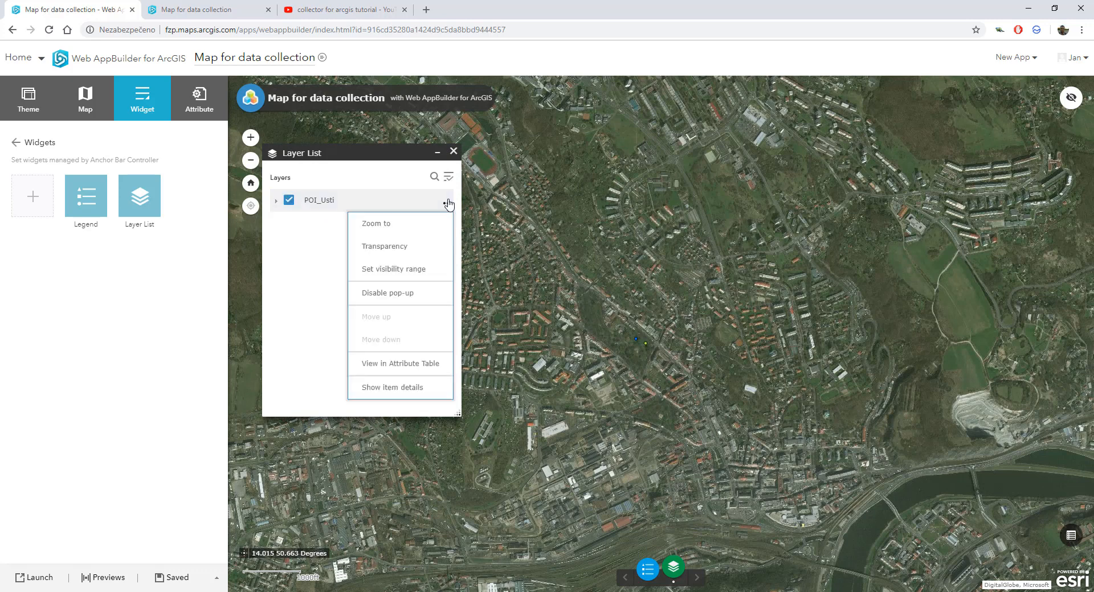
left_click(399, 246)
mouse_move(302, 231)
left_mouse_down()
mouse_move(412, 235)
mouse_move(316, 236)
left_mouse_up()
left_click(289, 333)
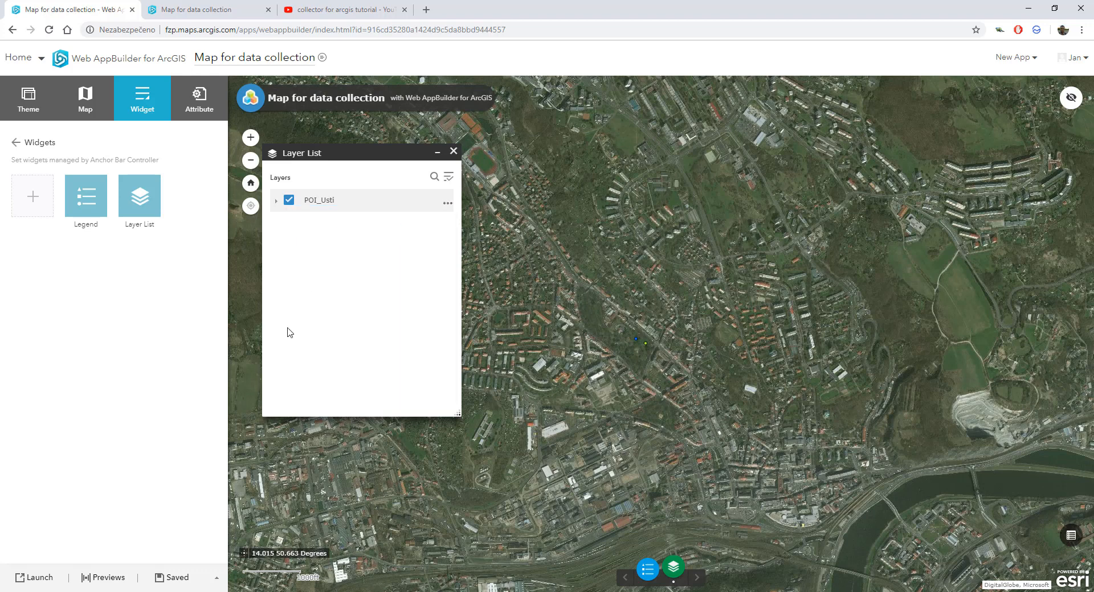
Step: View the Legend widget's POI_Usti symbols, and close both the Legend and Layer List windows
left_click(647, 569)
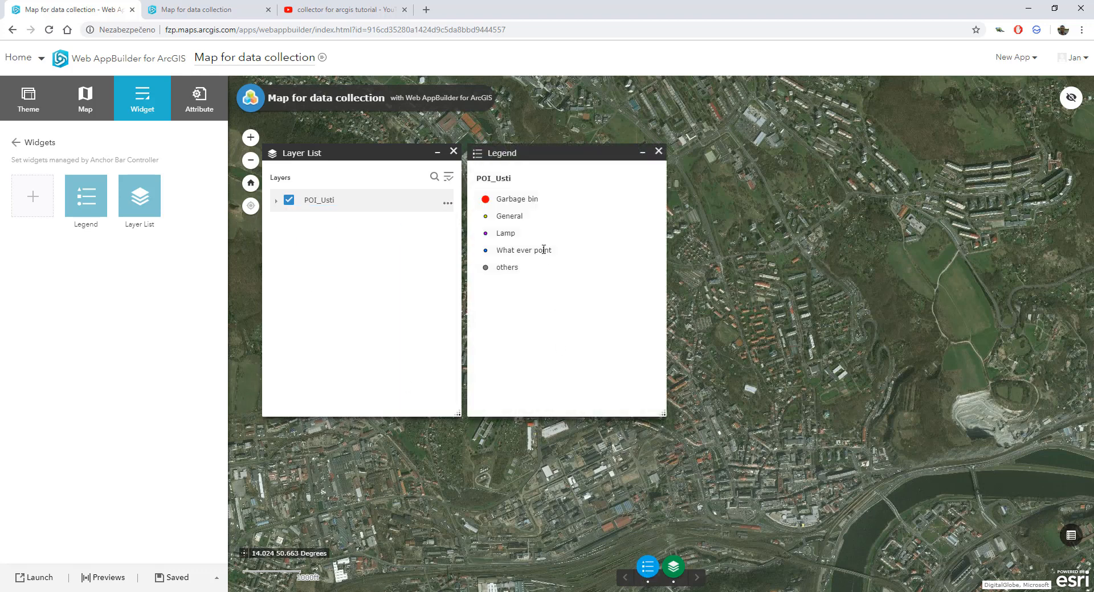
left_click(659, 151)
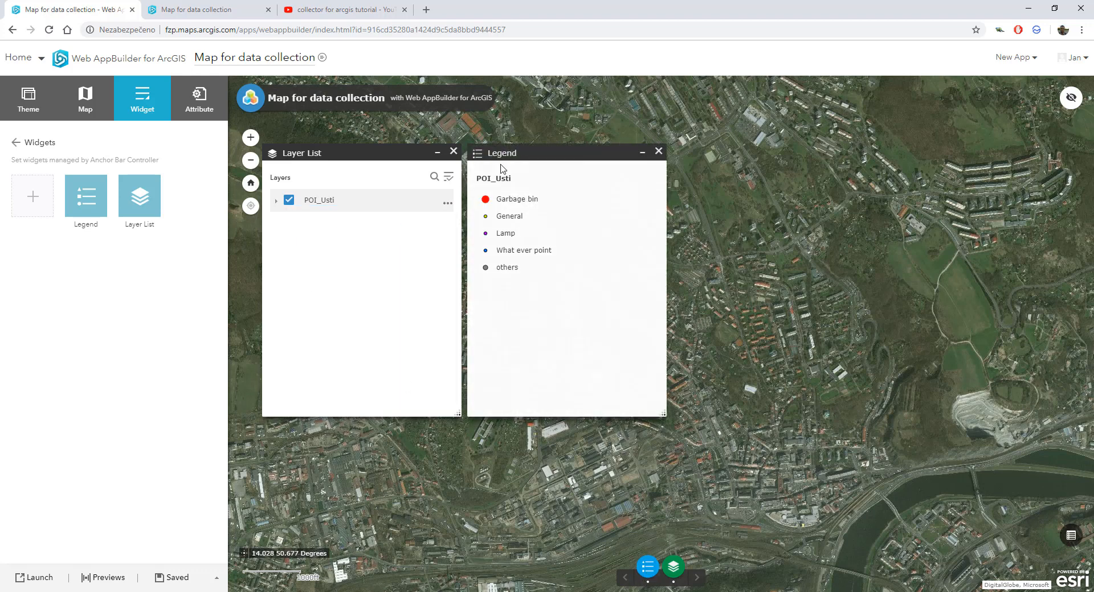
left_click(454, 151)
Step: Add the Add Data, Basemap Gallery, Edit, Measurement and Swipe widgets to the Anchor Bar Controller's set
left_click(24, 206)
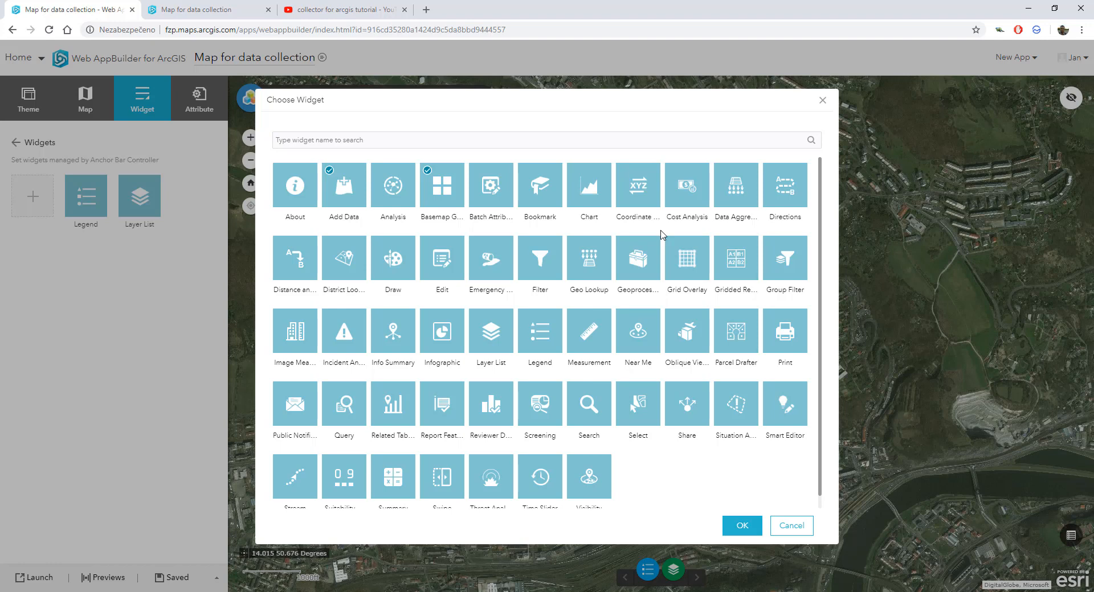
left_click(447, 257)
scroll(436, 279, "down", 1)
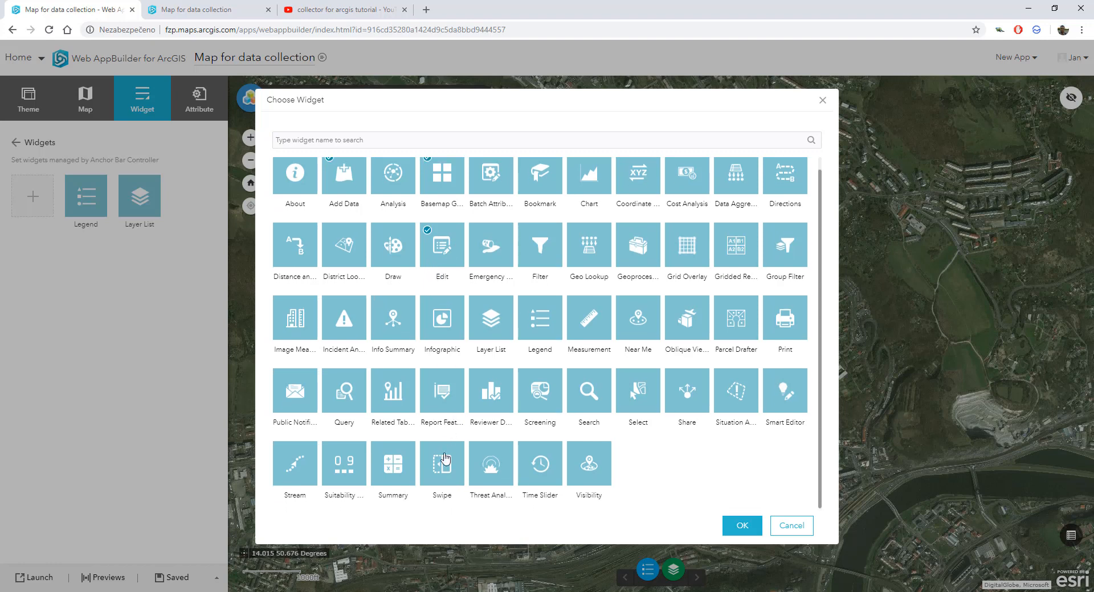
left_click(444, 468)
left_click(590, 323)
left_click(744, 531)
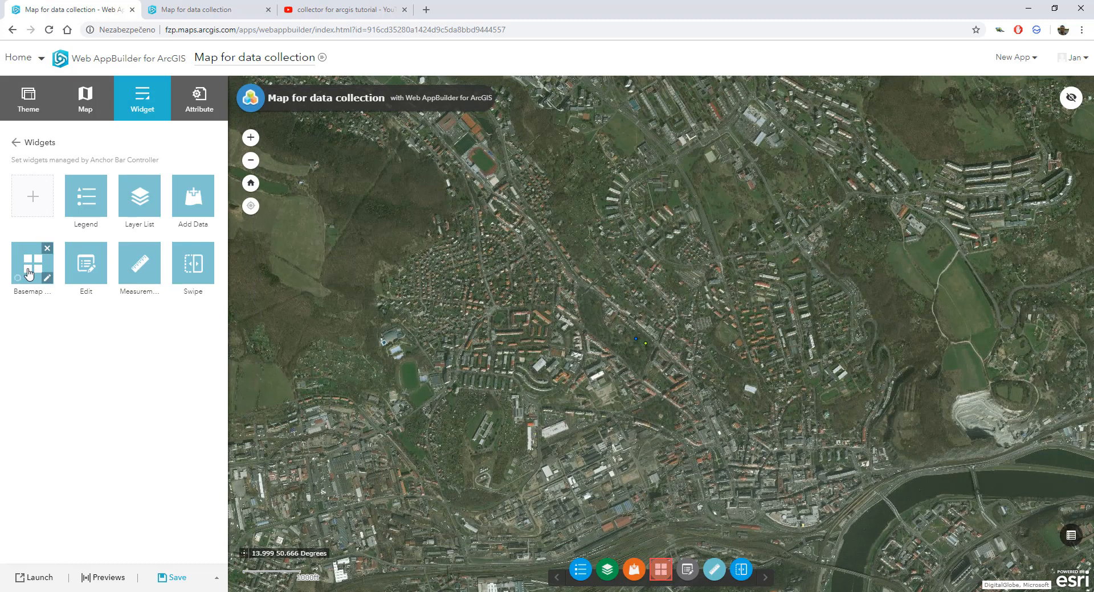
Step: Review the configuration options of the Add Data and Edit widgets and accept both with their default settings
left_click(207, 211)
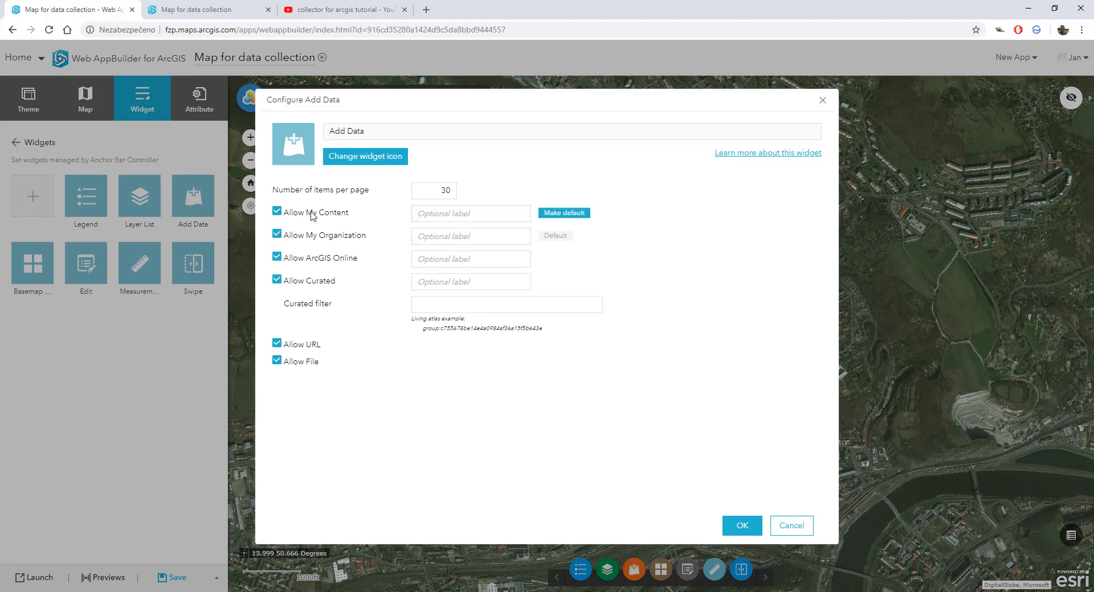
mouse_move(318, 262)
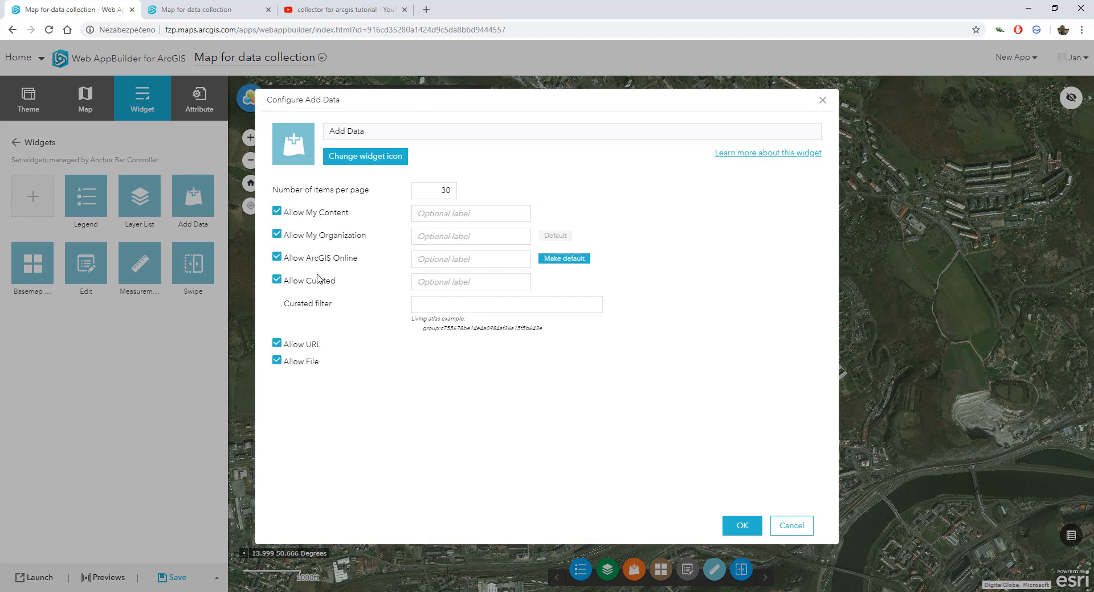
mouse_move(319, 286)
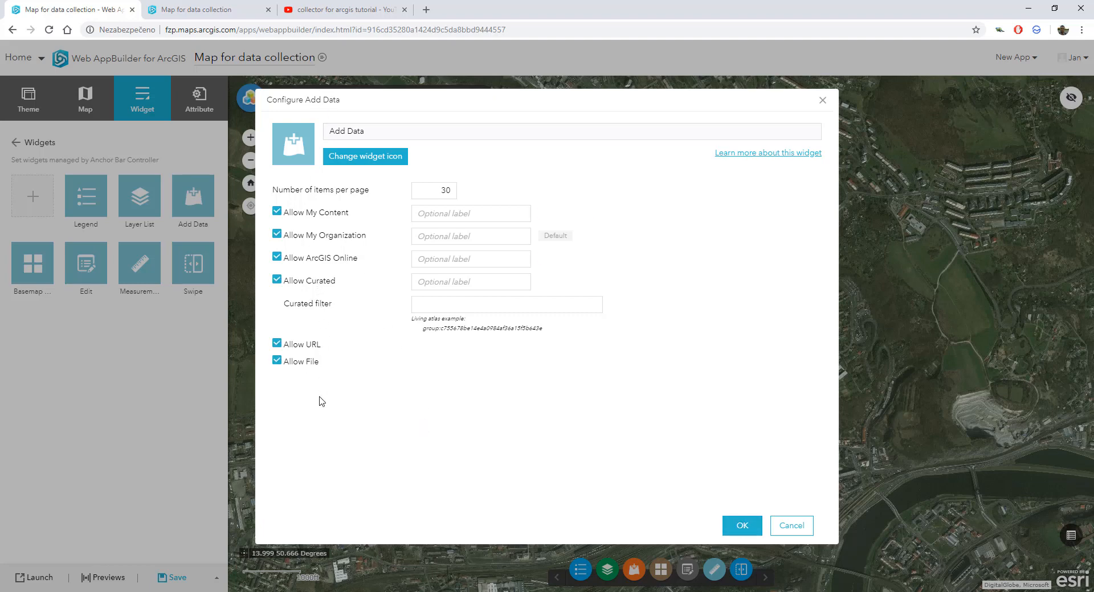
left_click(740, 526)
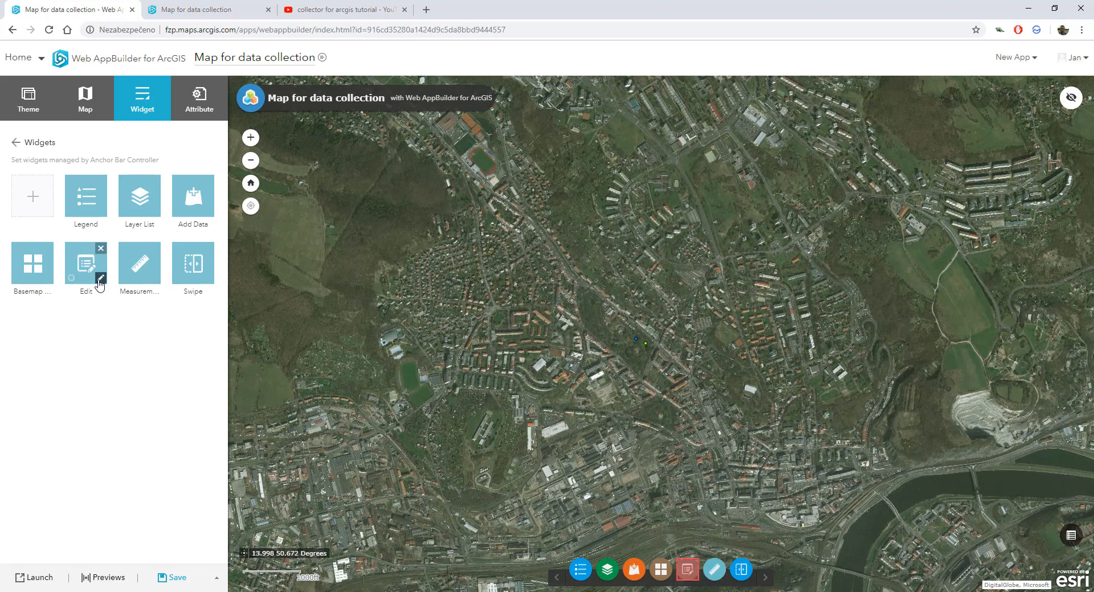
left_click(100, 278)
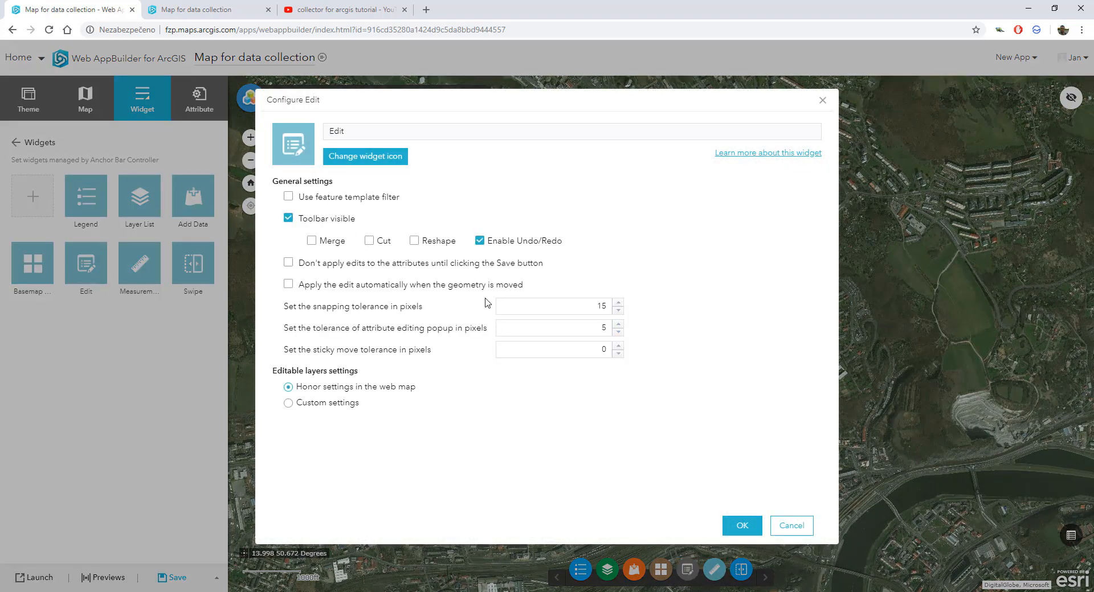
left_click(742, 525)
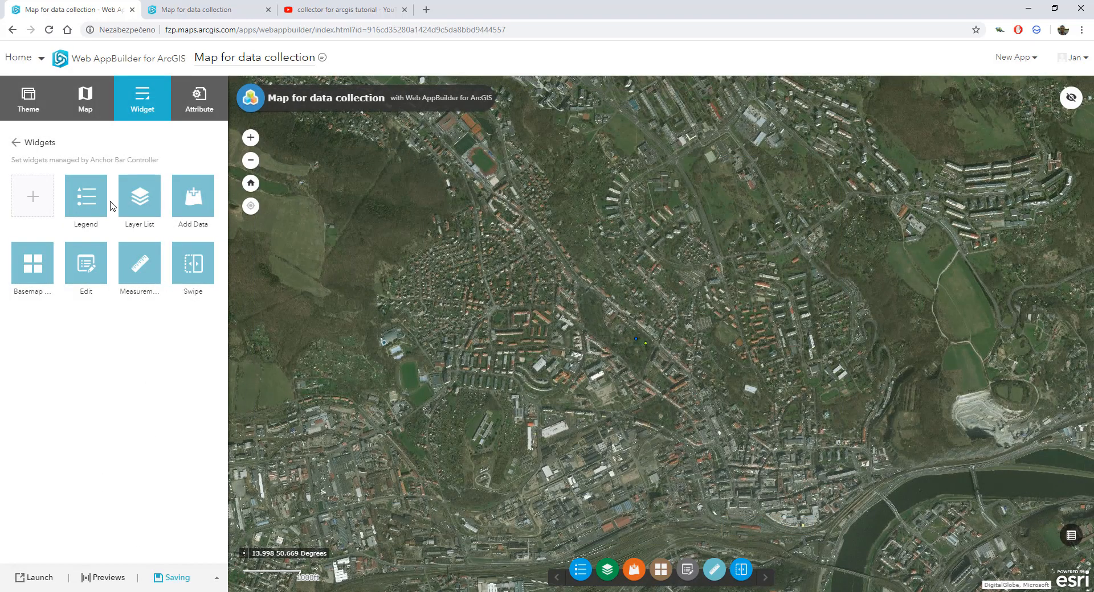
Step: Set the app's branding subtitle to "built with Erasmus studetns" and save the app
left_click(199, 101)
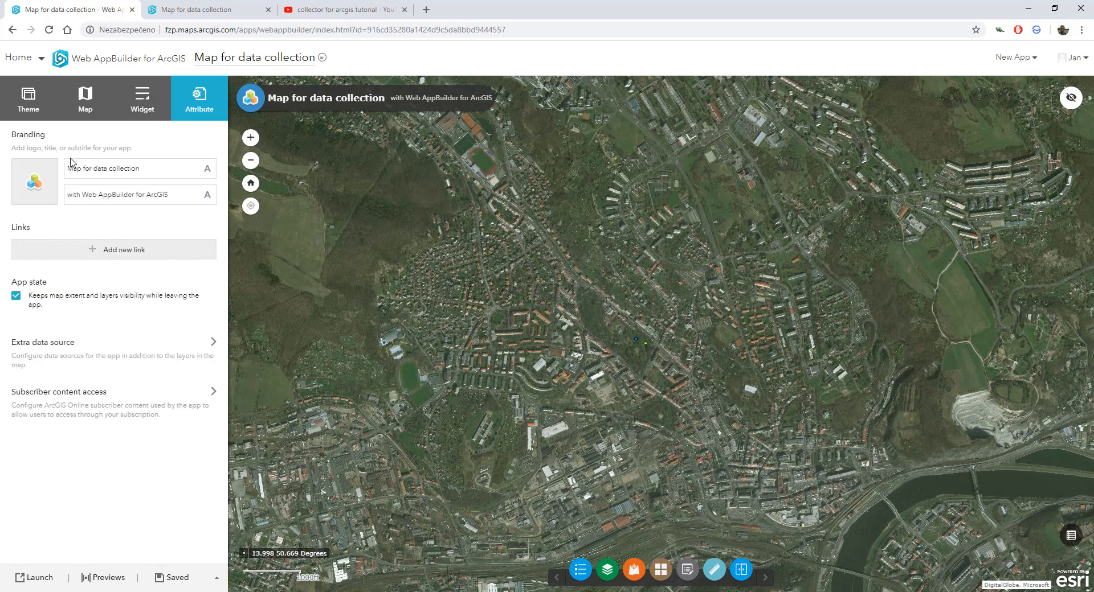
triple_click(158, 172)
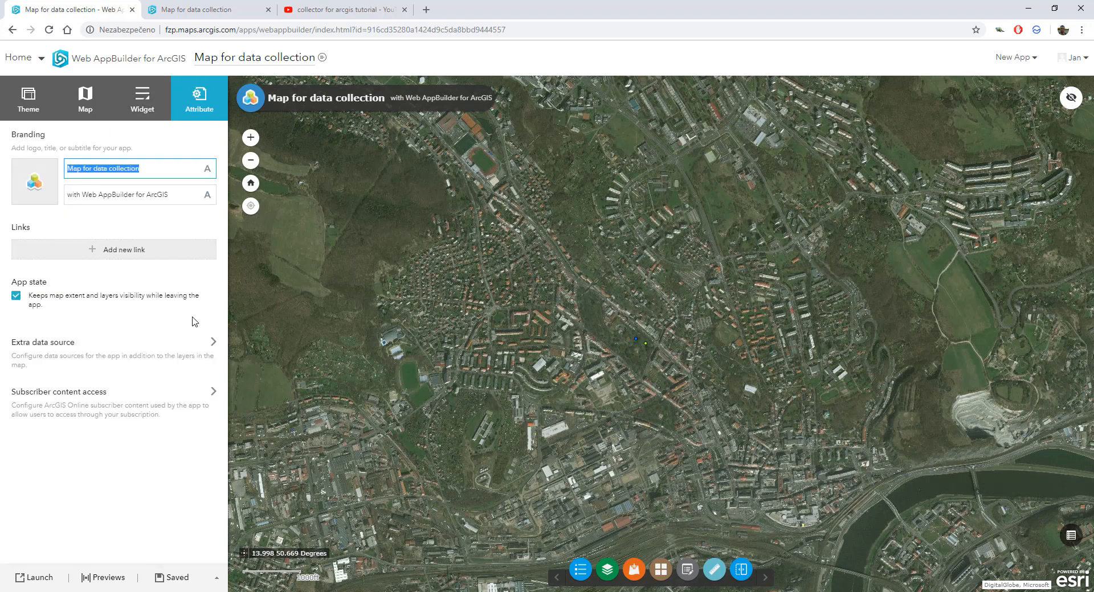
key("Tab")
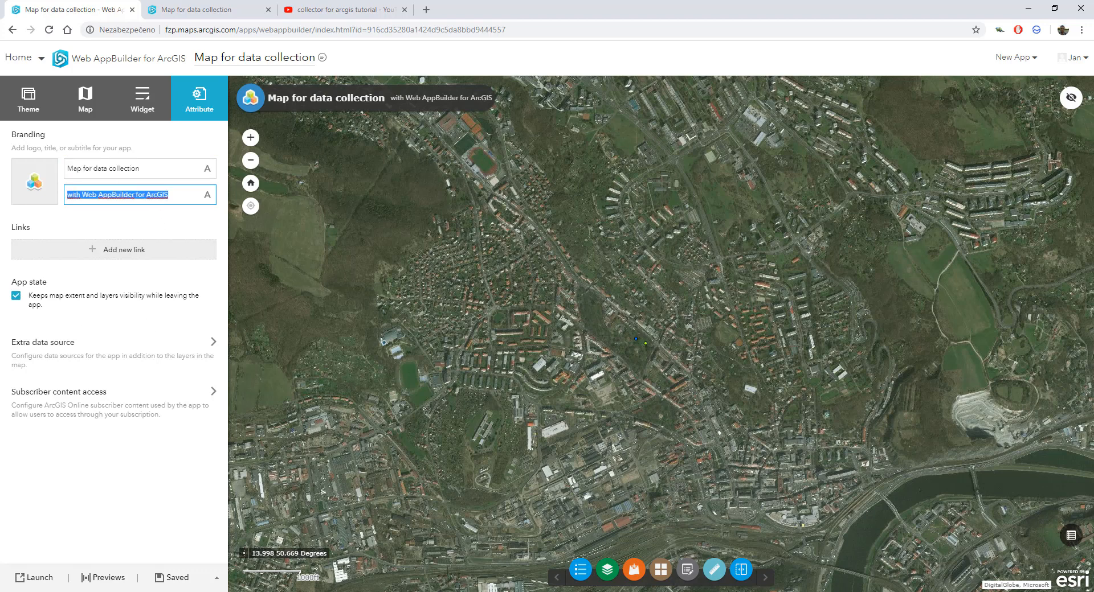
type("built with Erasmus studetns")
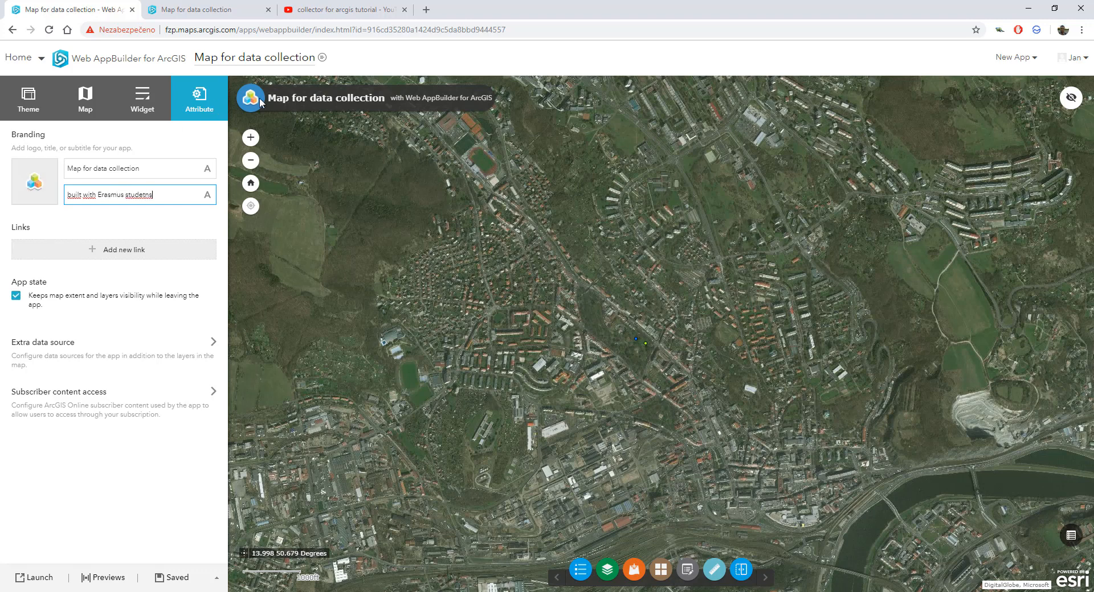
left_click(174, 577)
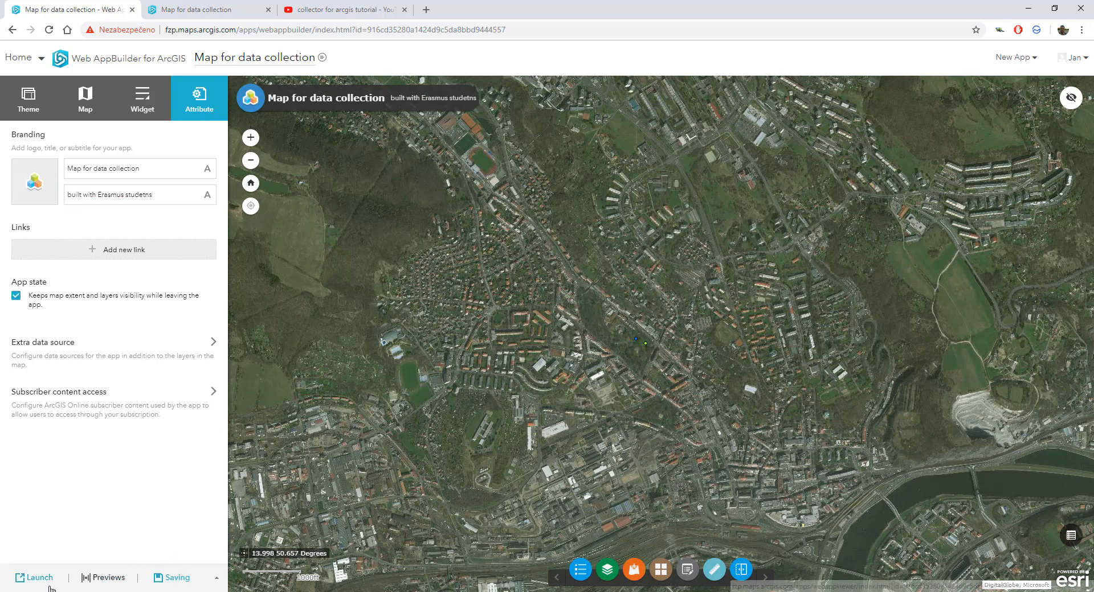
Step: Launch the updated app, dismiss its splash screen and open the Edit widget
left_click(36, 578)
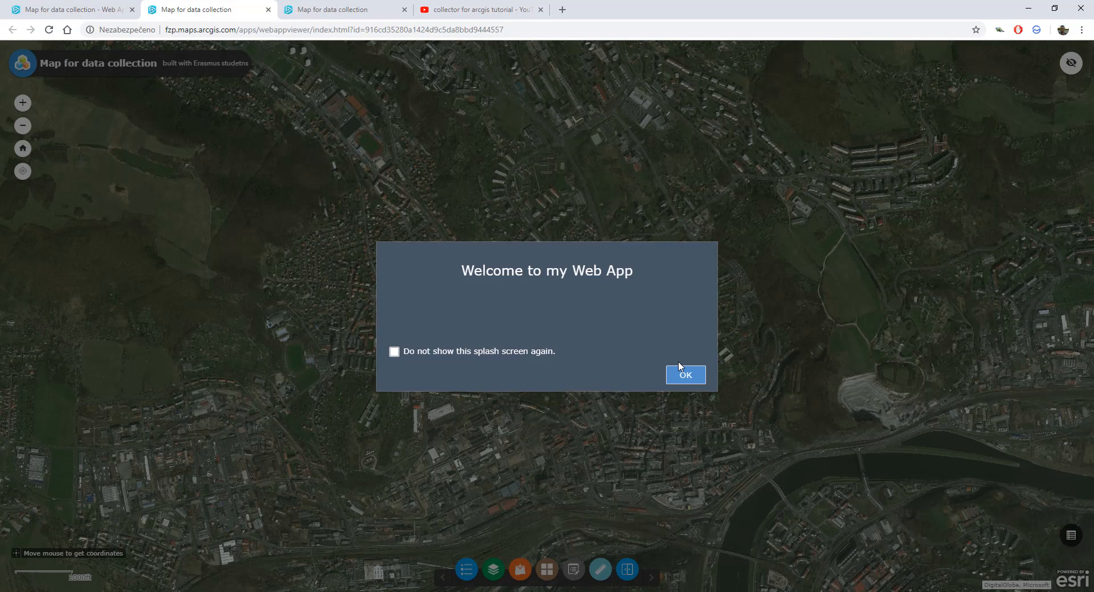
left_click(681, 371)
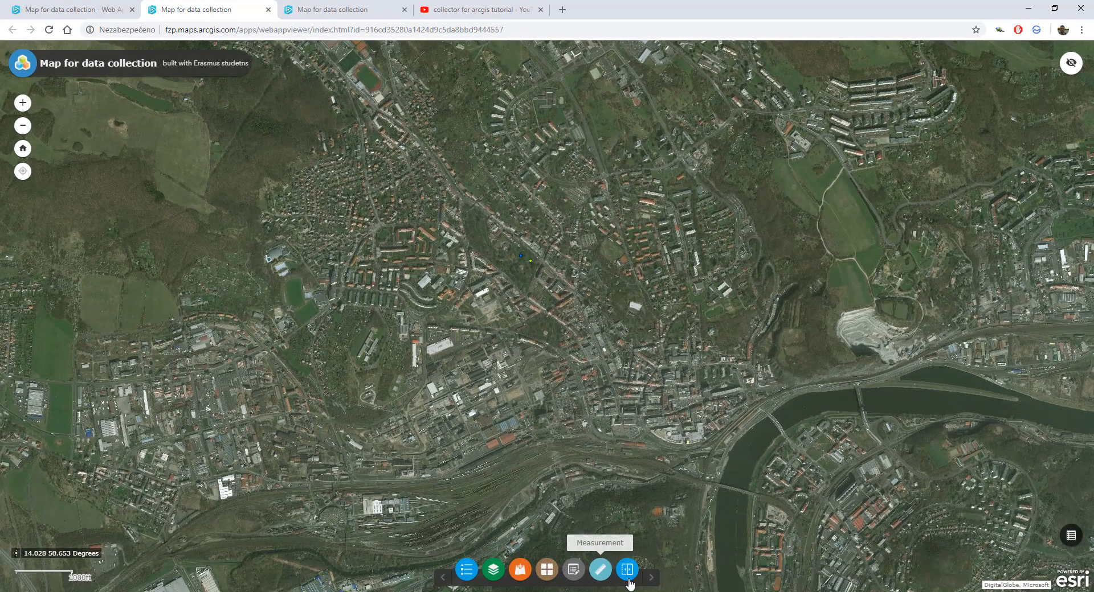
left_click(573, 568)
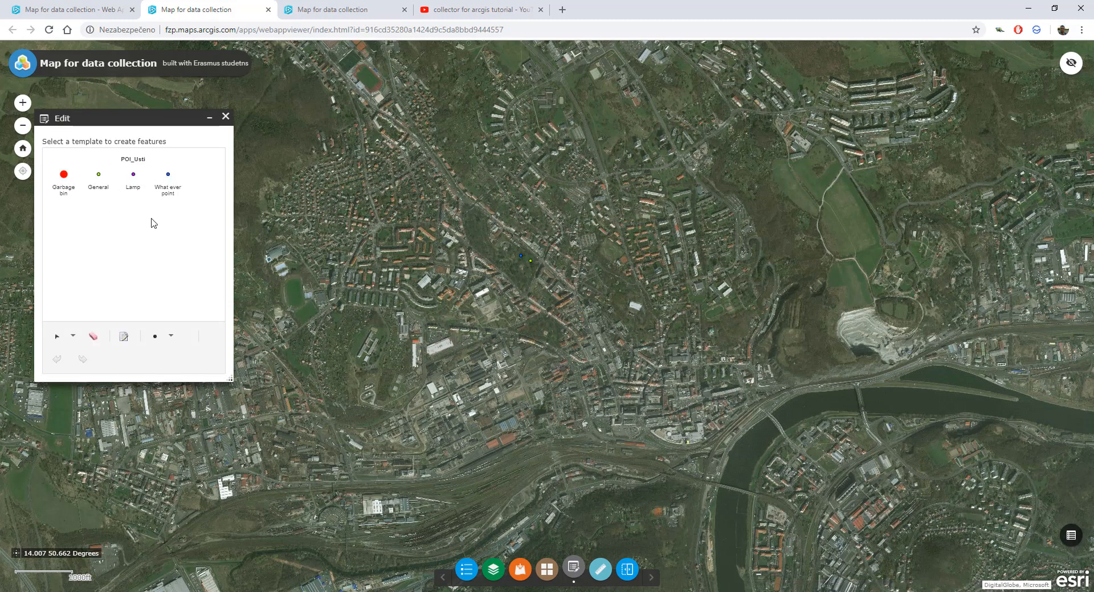
Step: Place a What ever point in the park northwest of the existing points, view its attribute and attachment fields, and close the Edit widget
left_click(169, 189)
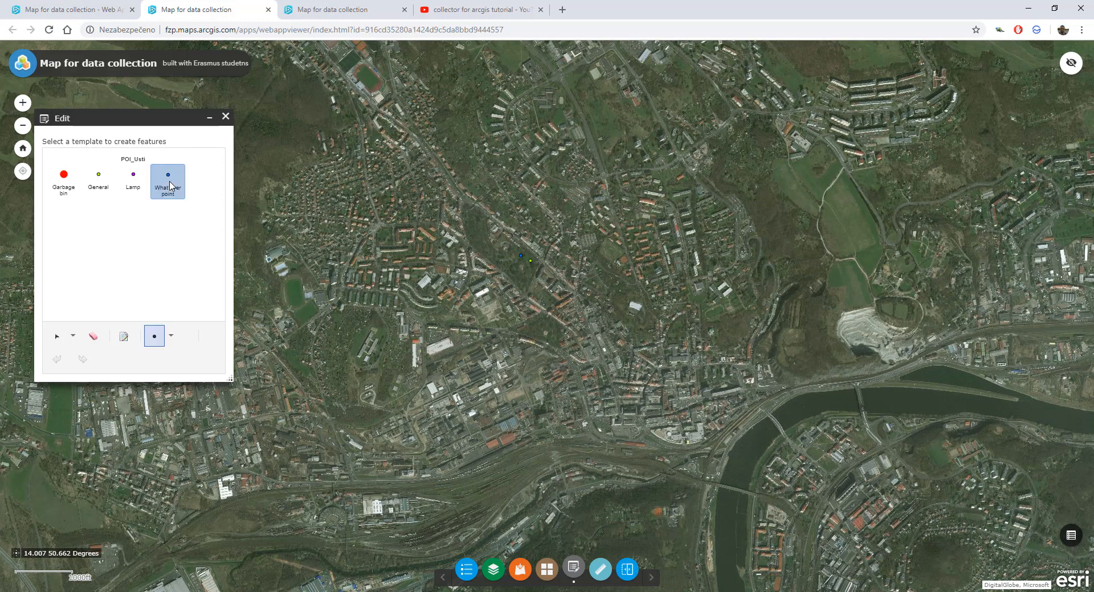
left_click(482, 240)
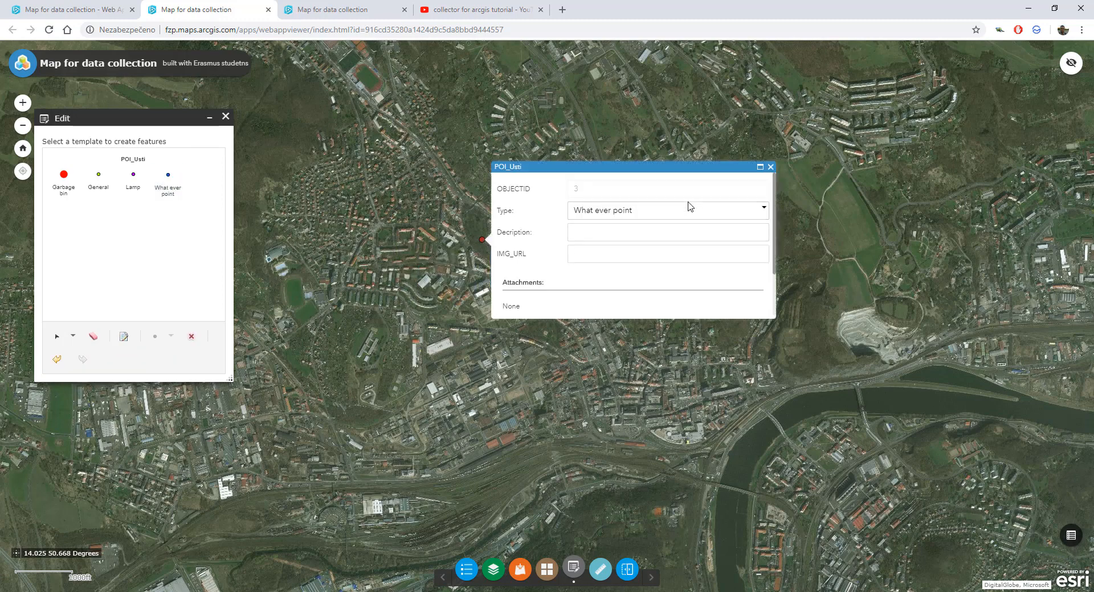
scroll(573, 287, "down", 1)
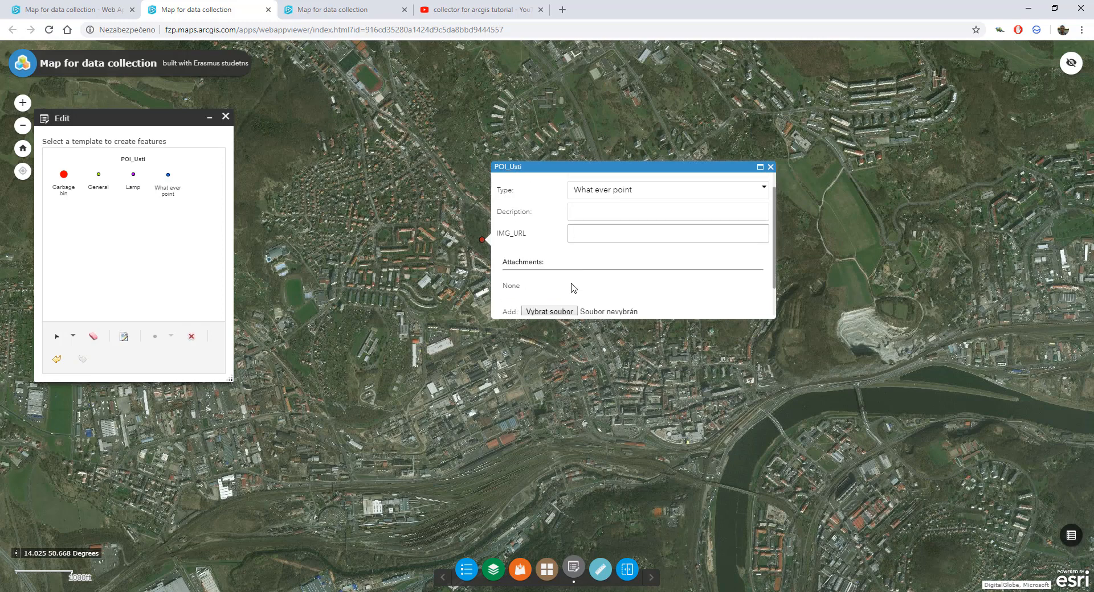
scroll(573, 287, "down", 2)
left_click(567, 273)
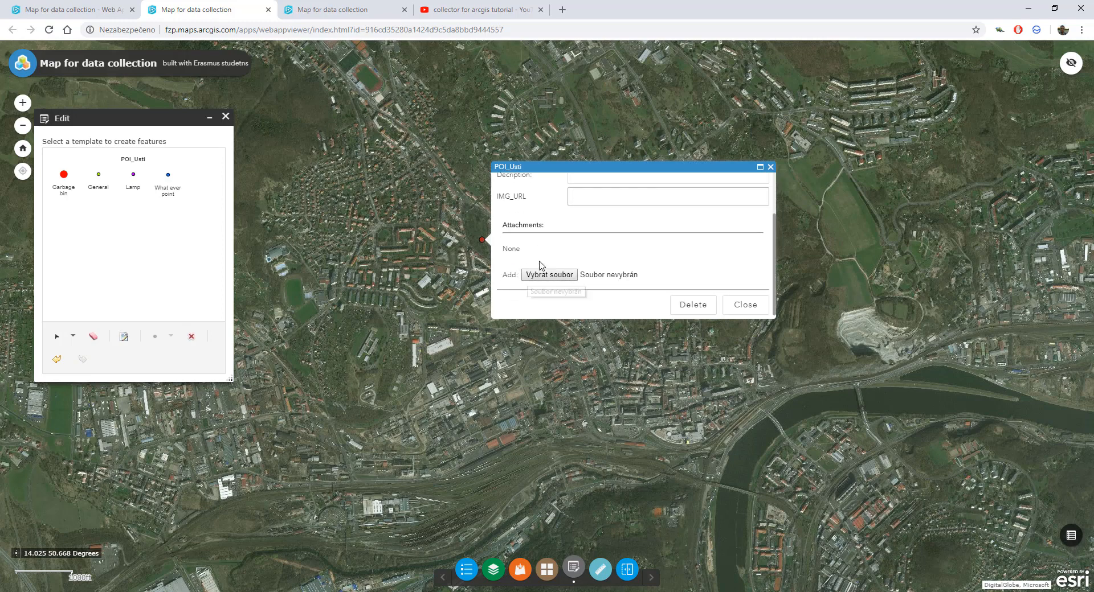
left_click(771, 166)
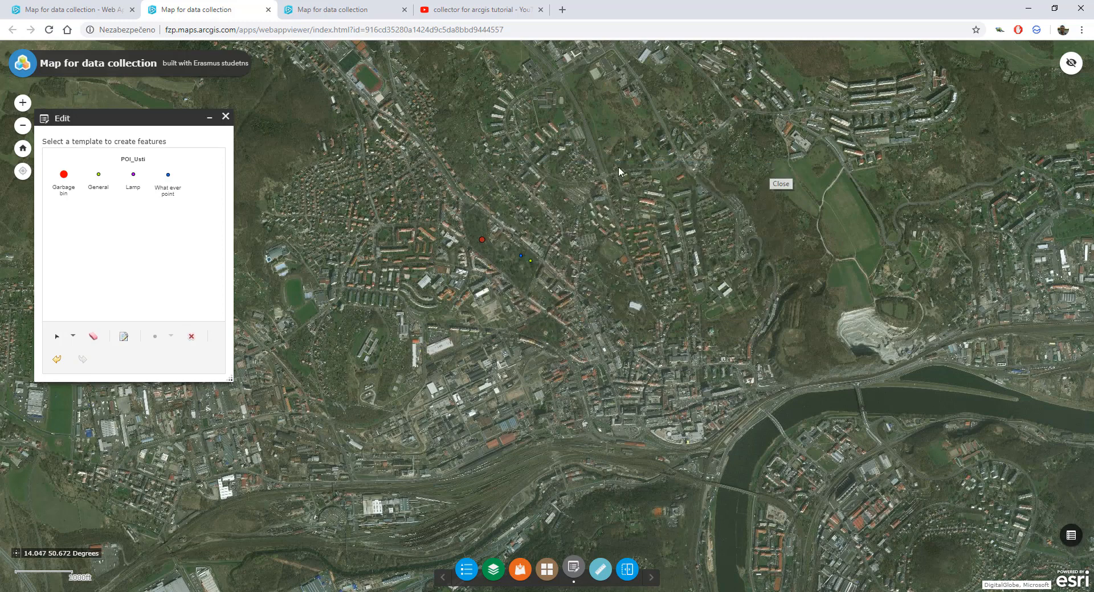
left_click(226, 117)
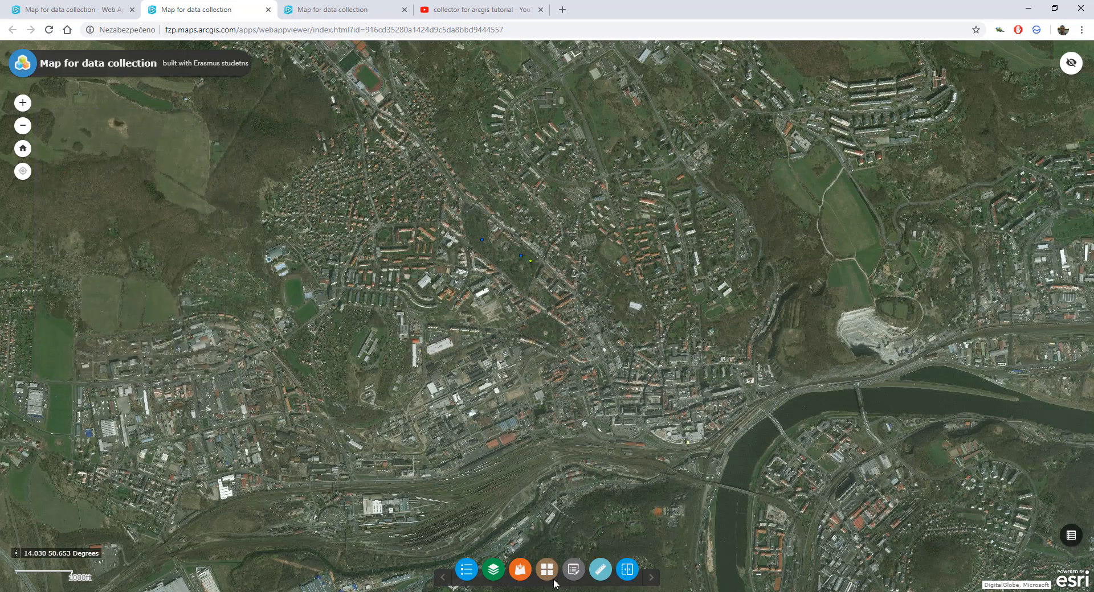
Step: Try the Topografický and Světle šedé plátno basemaps, switch the map to OpenStreetMap, and close the Basemap Gallery
left_click(547, 569)
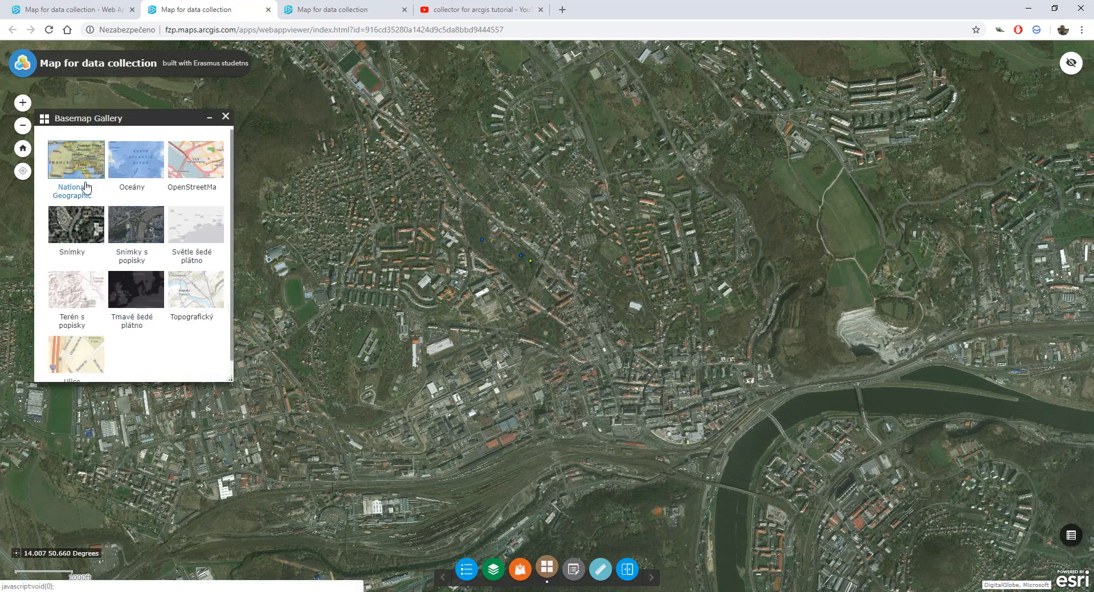
left_click(188, 297)
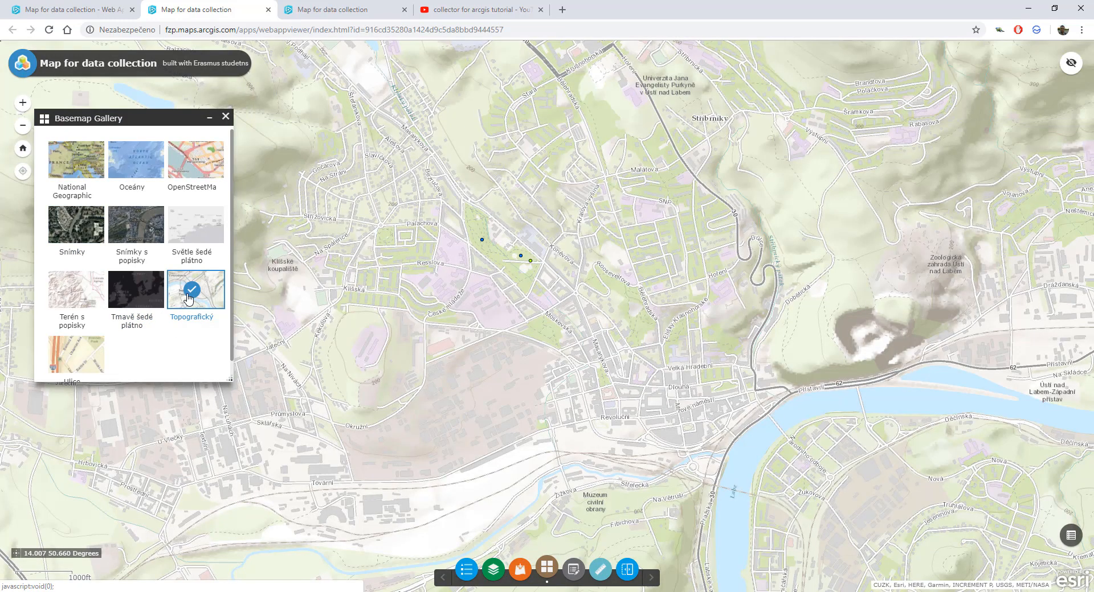
left_click(191, 224)
left_click(195, 170)
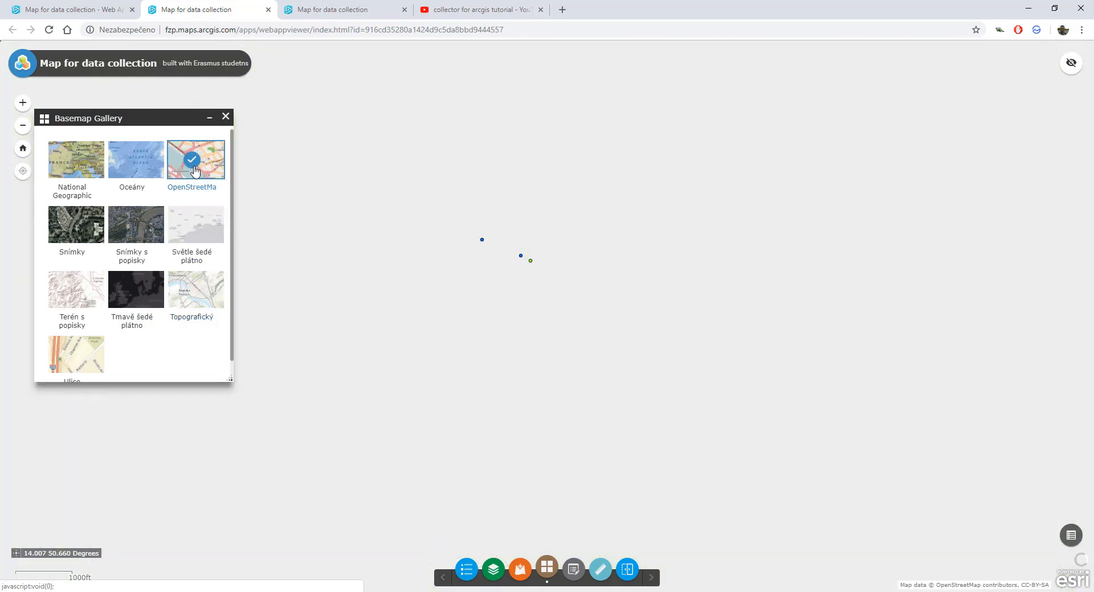
scroll(538, 254, "up", 2)
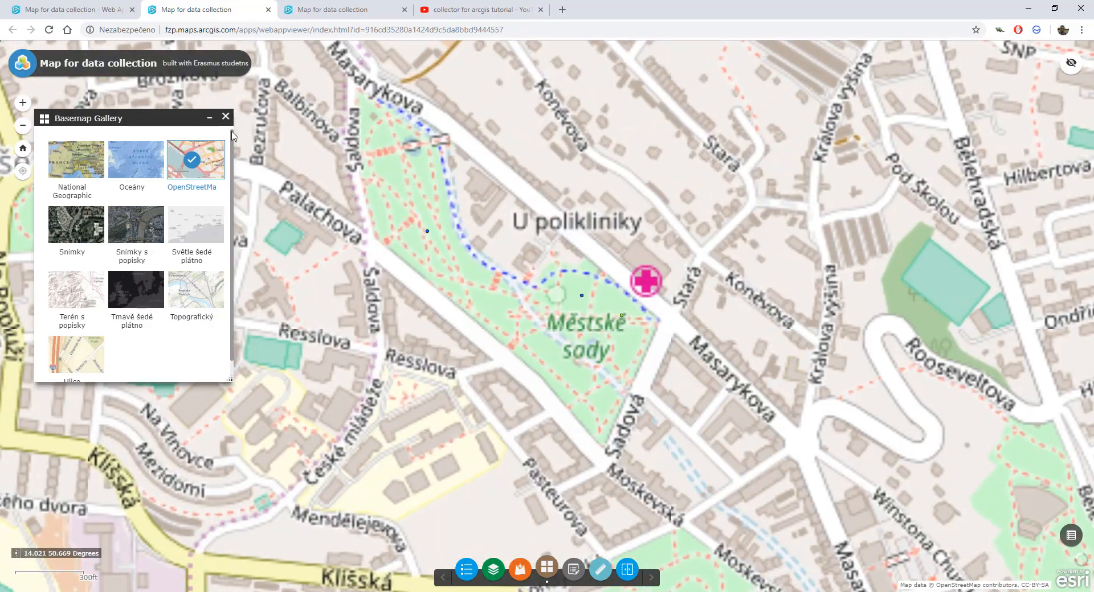
left_click(225, 116)
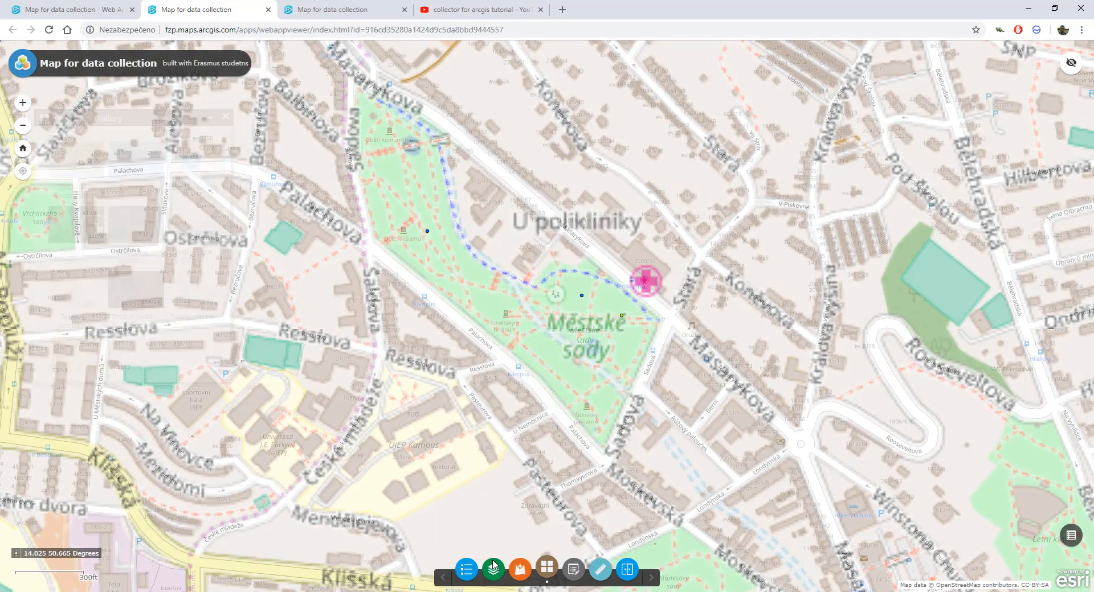
Step: Search ArcGIS Online for "vojenske mapovani" with the Add Data widget and add the cenia_rt_III_vojenske_mapovani map service
left_click(520, 569)
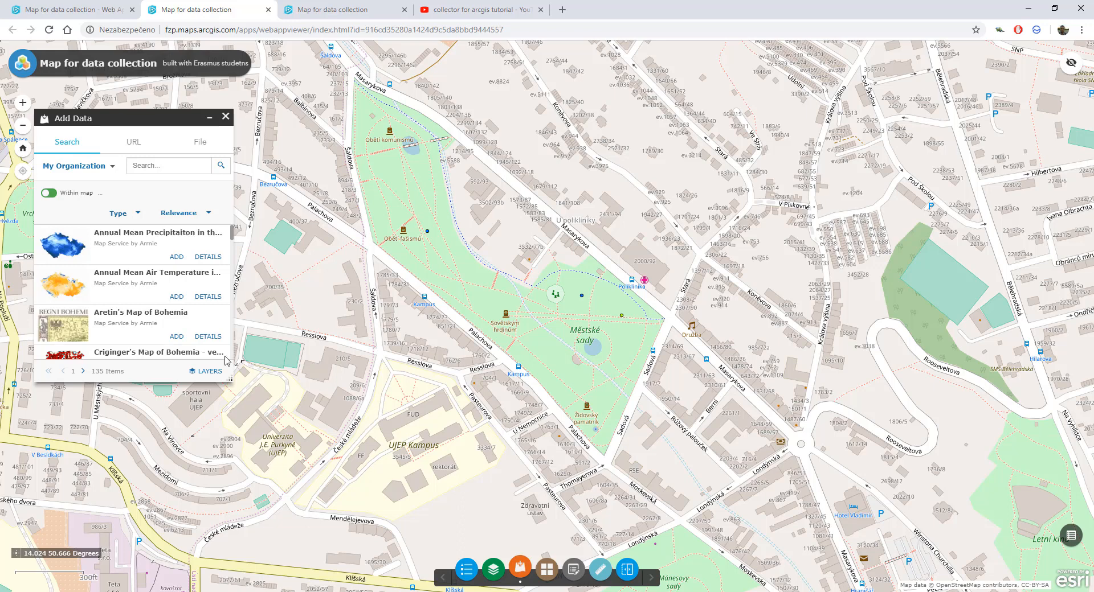
left_click(90, 166)
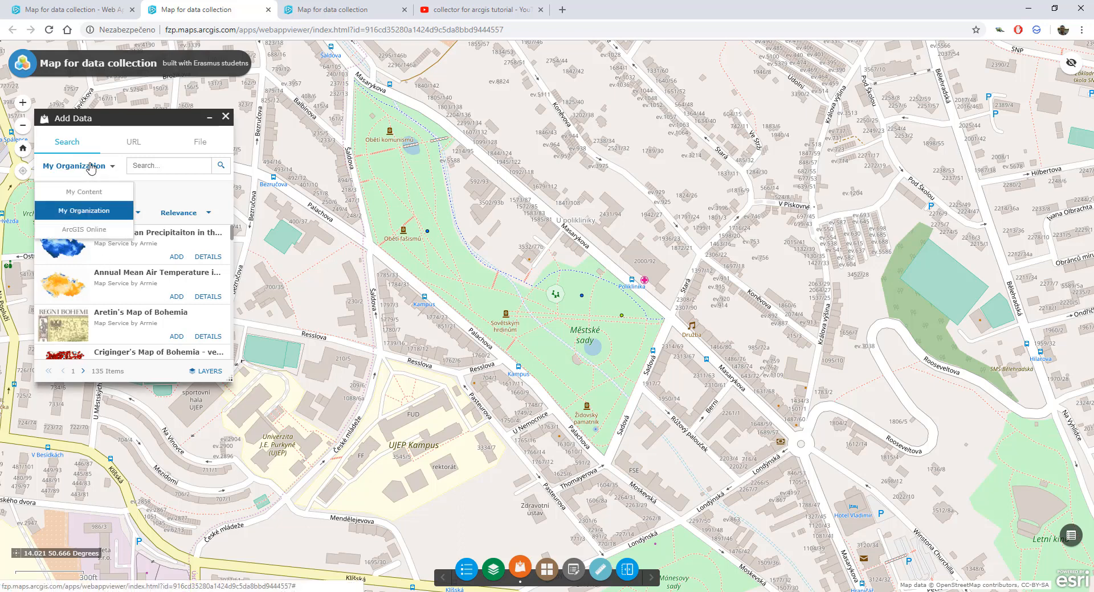
left_click(84, 229)
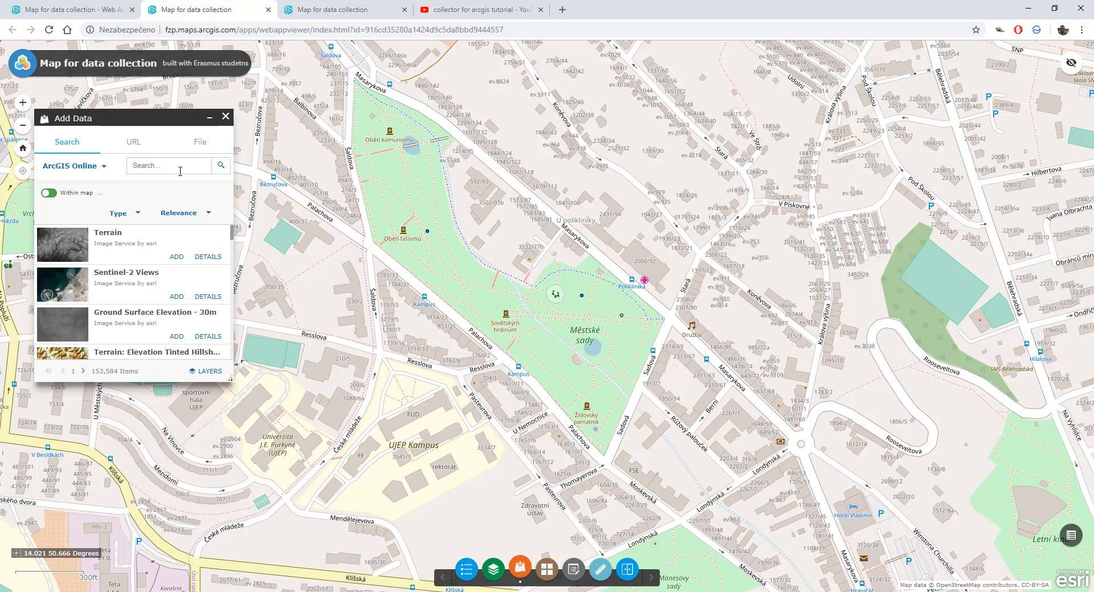
type("vojenske mapovani")
key("Return")
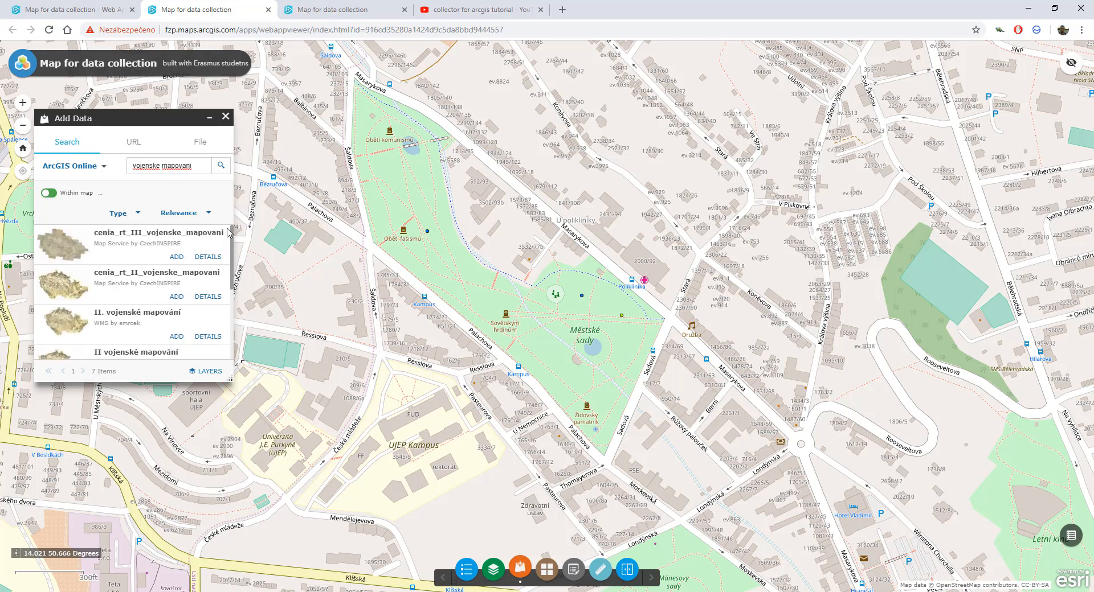
left_click(178, 257)
Step: Open the Layer List and remove the added cenia_rt_III_vojenske_mapovani map service from the map
left_click(494, 569)
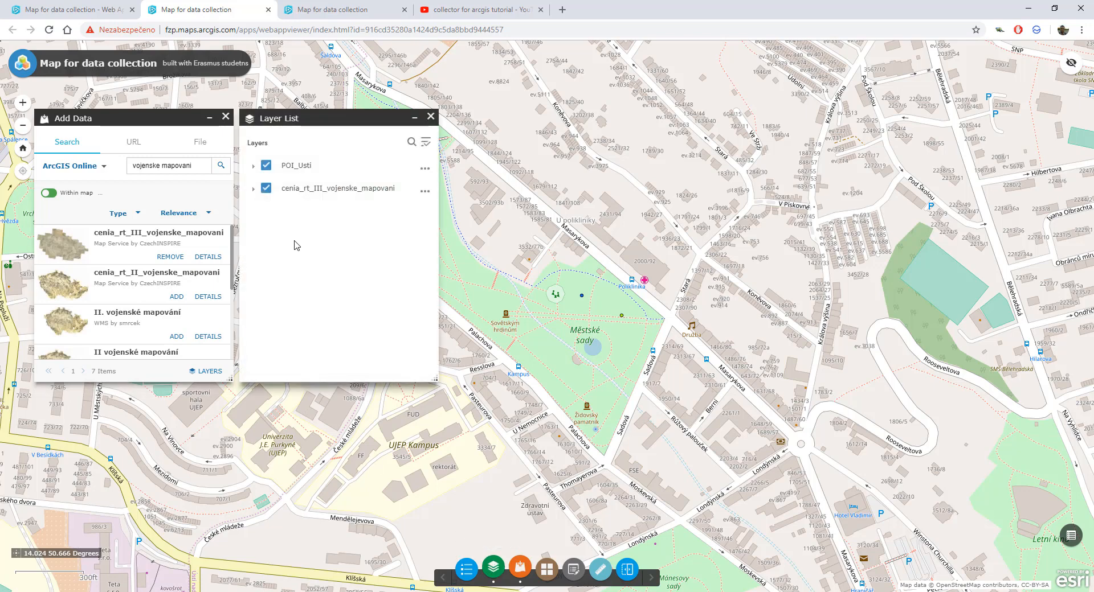
scroll(713, 383, "down", 1)
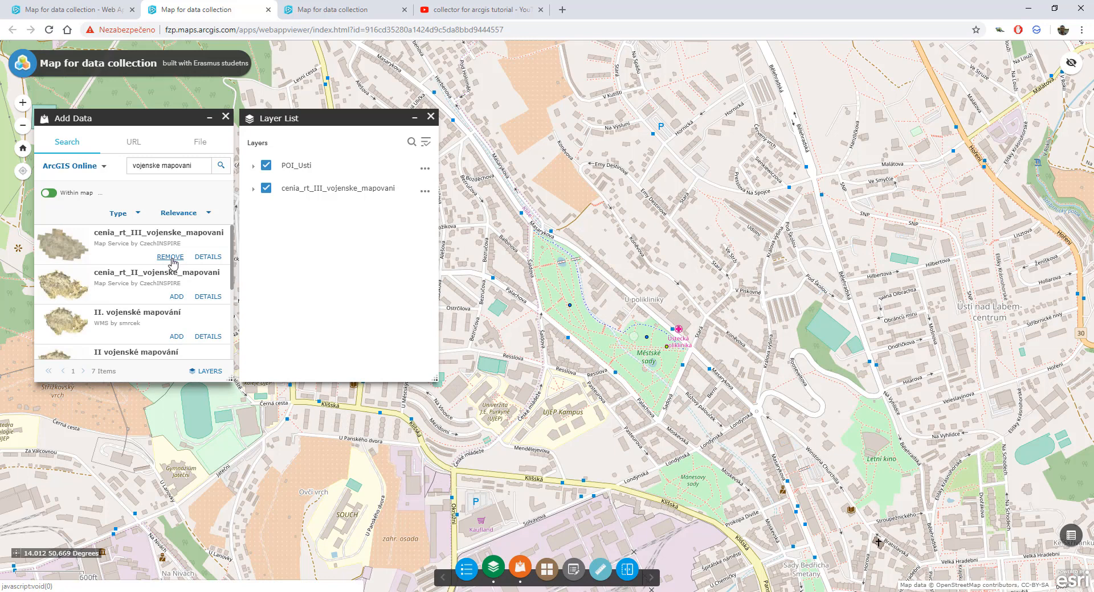
scroll(171, 262, "down", 3)
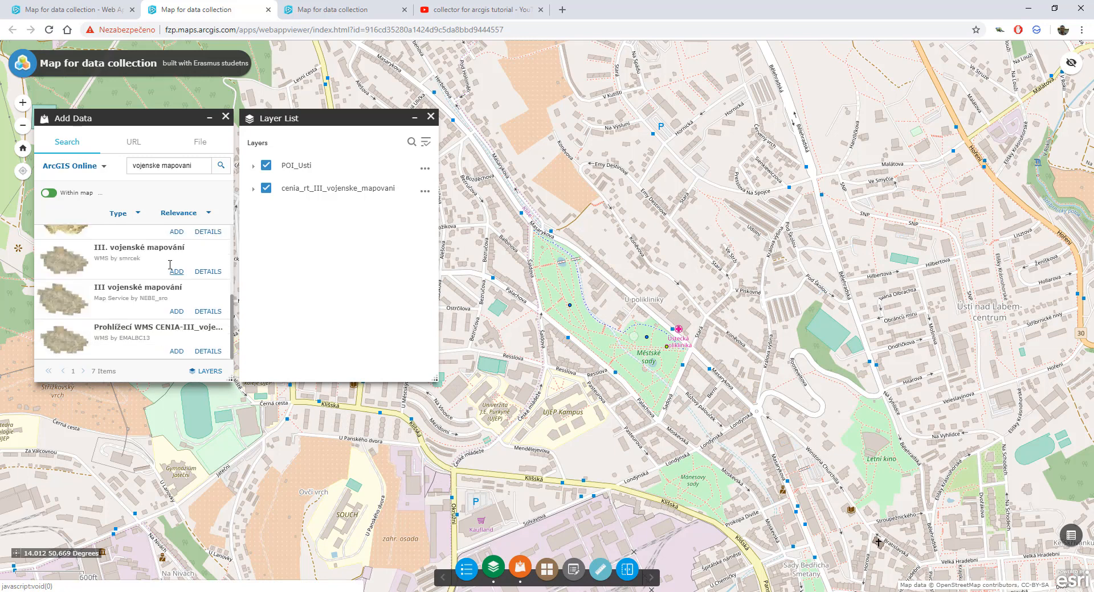
scroll(170, 265, "up", 3)
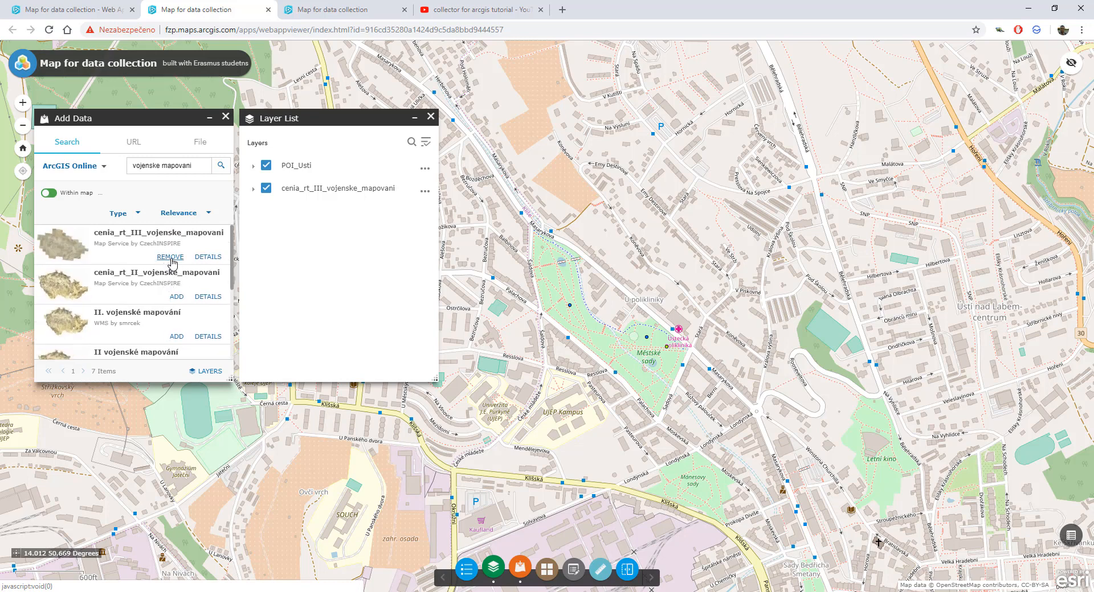
left_click(170, 259)
Step: Add the Prohlížecí WMS CENIA-III_vojenske_mapovani layer to the map, and close the Layer List and Add Data widgets
scroll(157, 277, "down", 3)
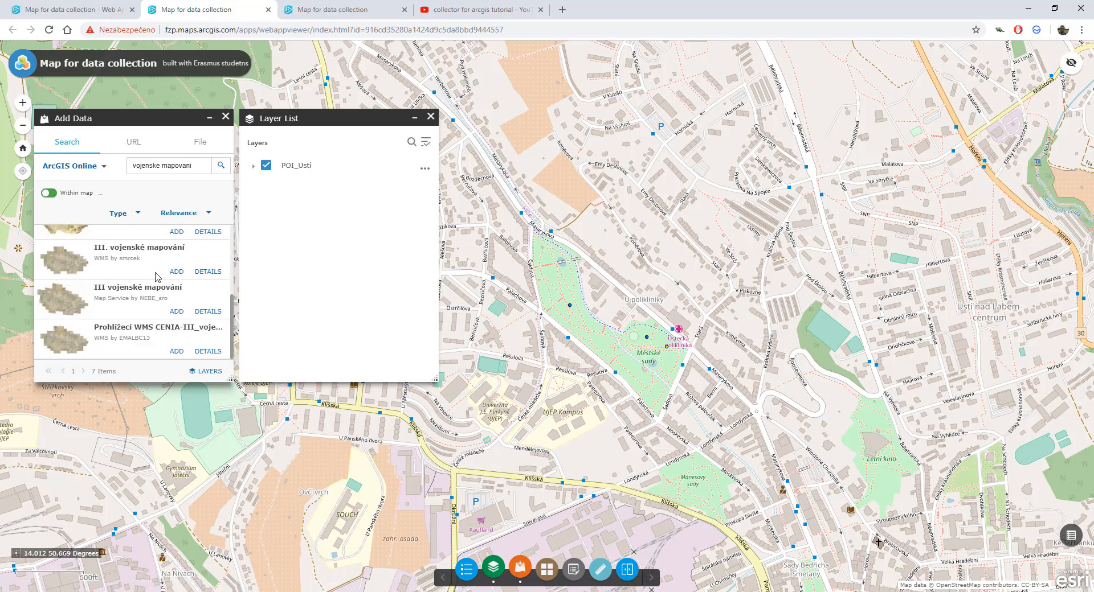
left_click(177, 352)
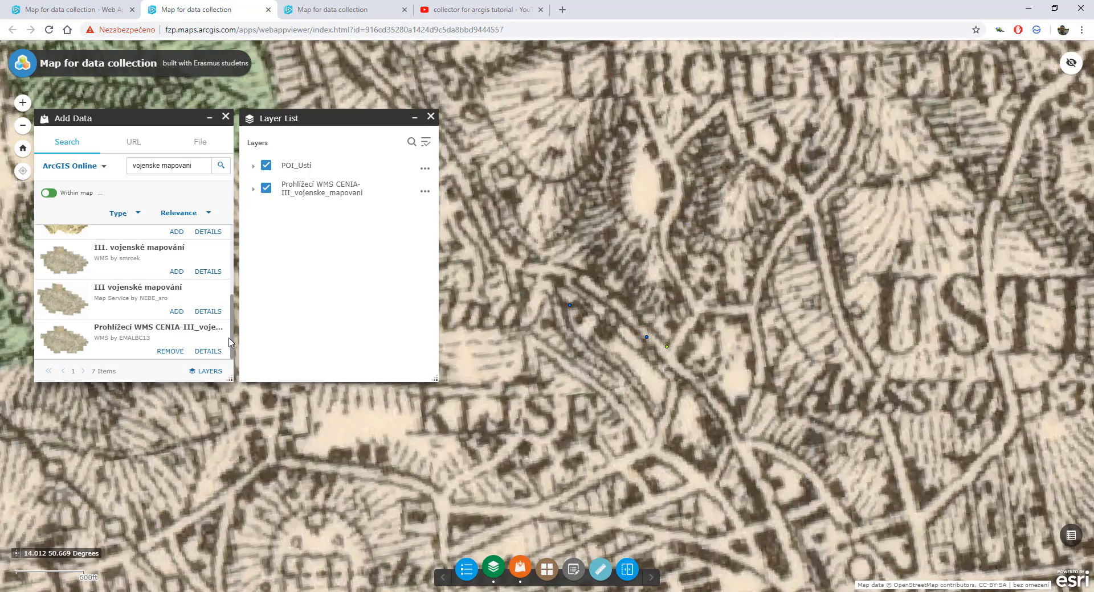
scroll(587, 420, "down", 2)
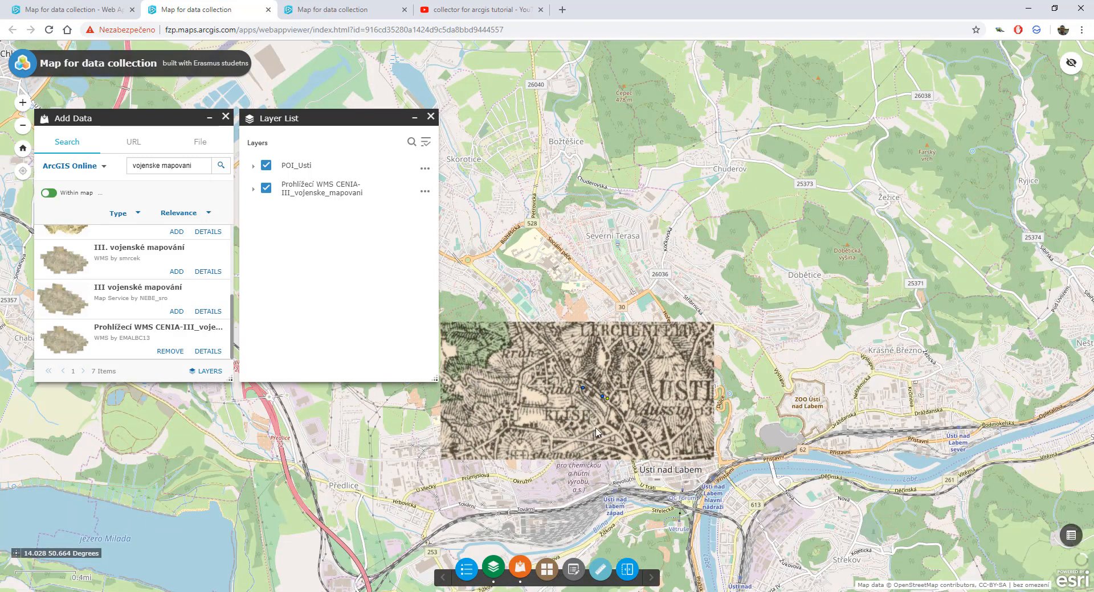
left_click(431, 116)
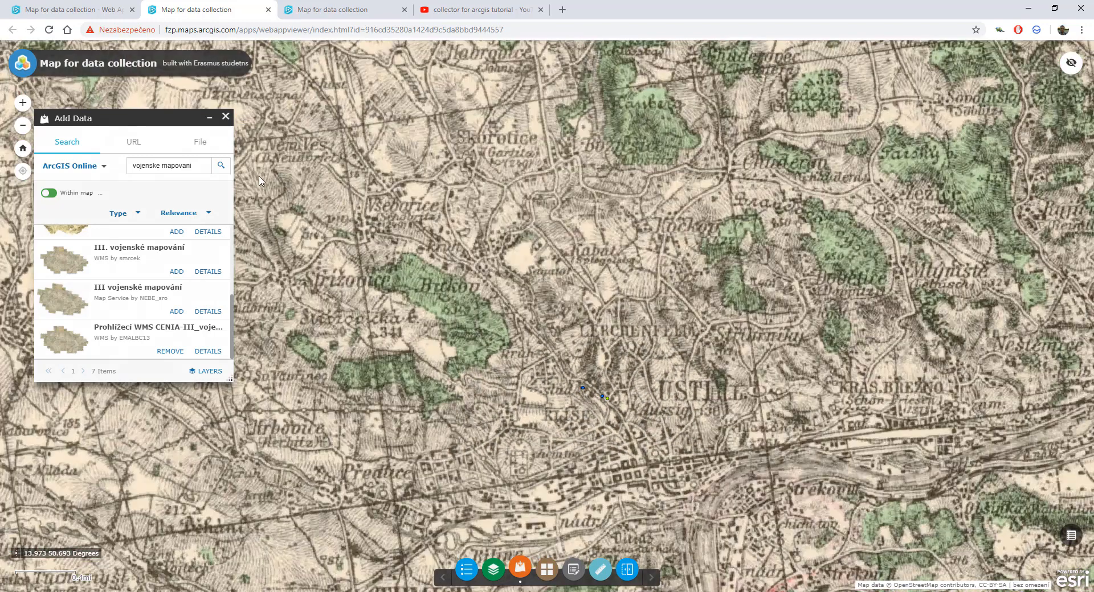
left_click(520, 569)
Step: Open the Swipe widget, select the Prohlížecí WMS CENIA-III_vojenske_mapovani layer, and slide the divider west and back east to compare it with the basemap
left_click(627, 574)
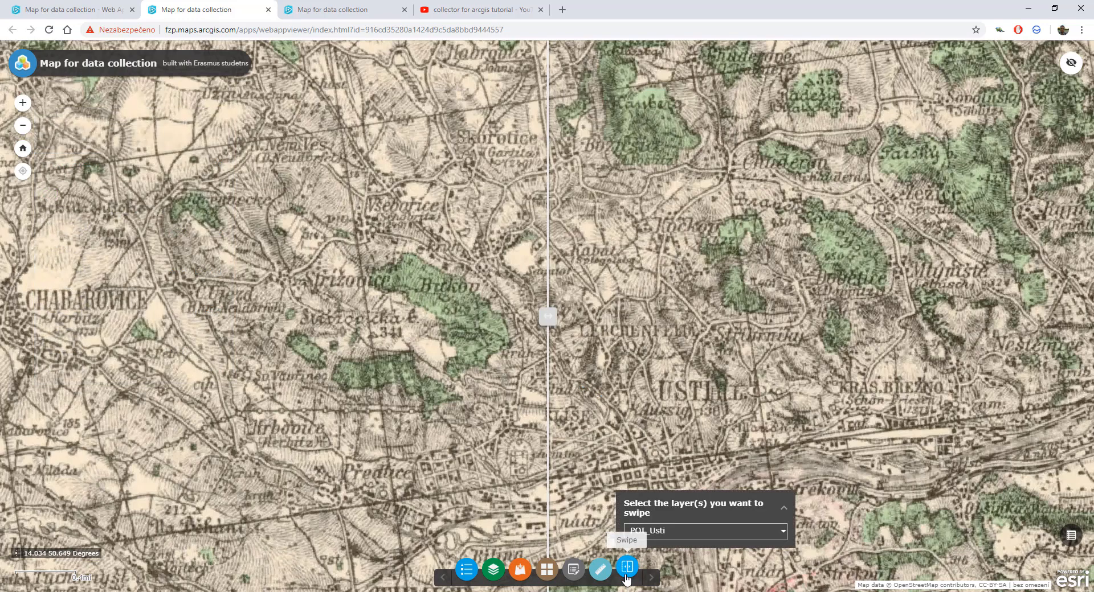
left_click(666, 535)
left_click(671, 567)
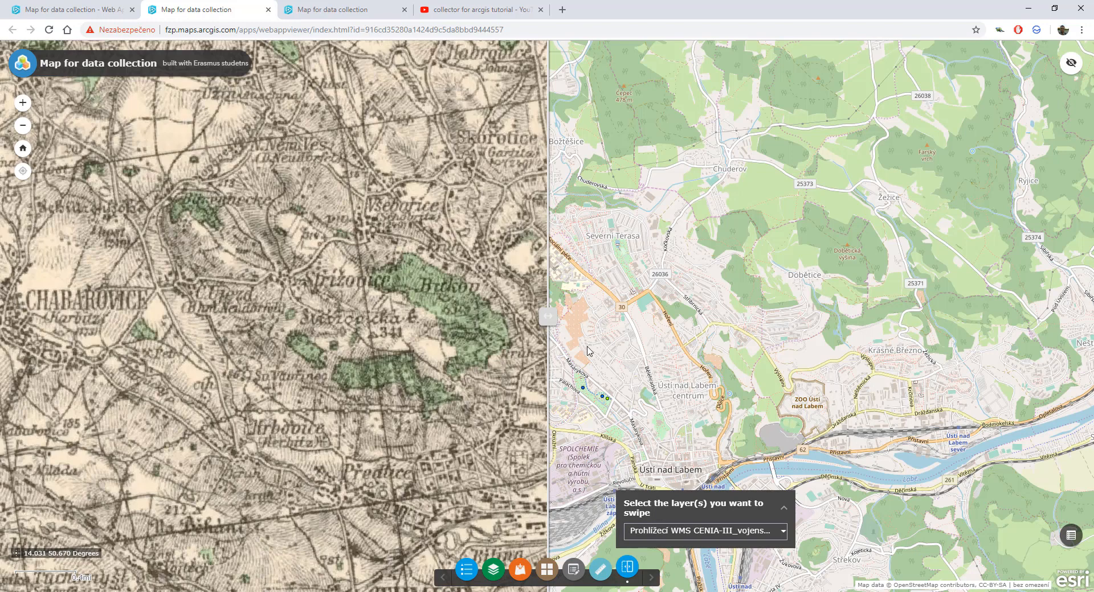
left_click_drag(548, 317, 308, 319)
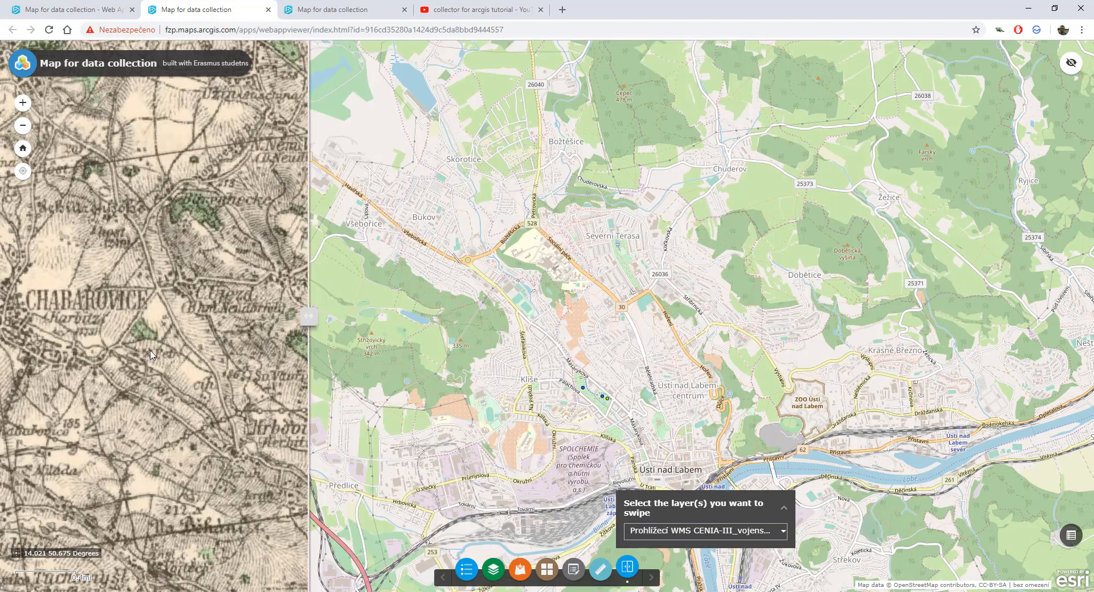
left_click_drag(152, 355, 403, 360)
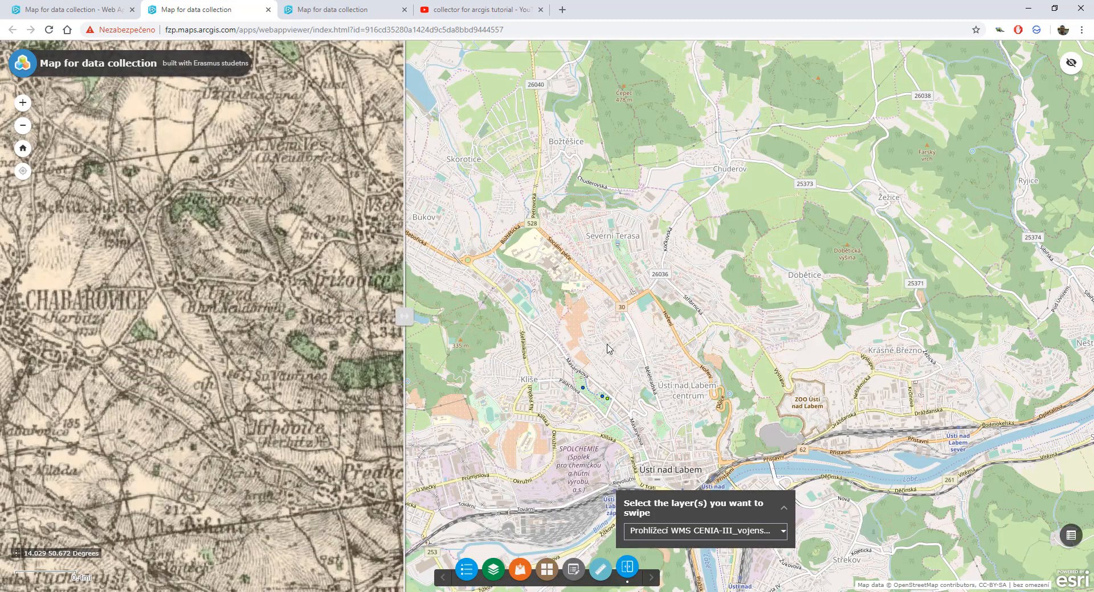